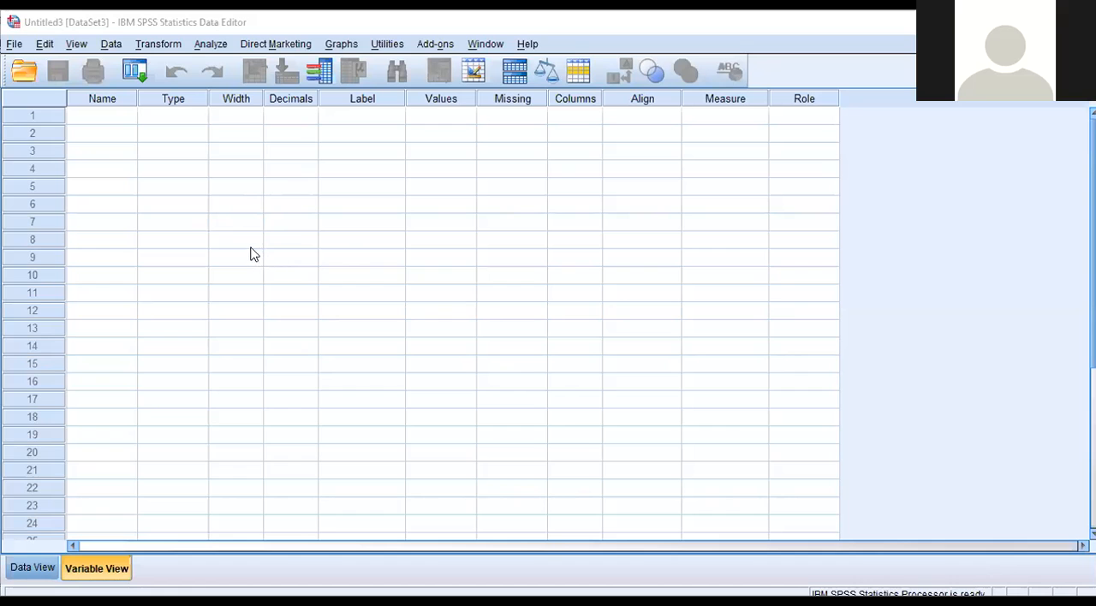
# Step: Define the first variable with the name sebelumac
pyautogui.click(110, 121)
pyautogui.click(114, 120)
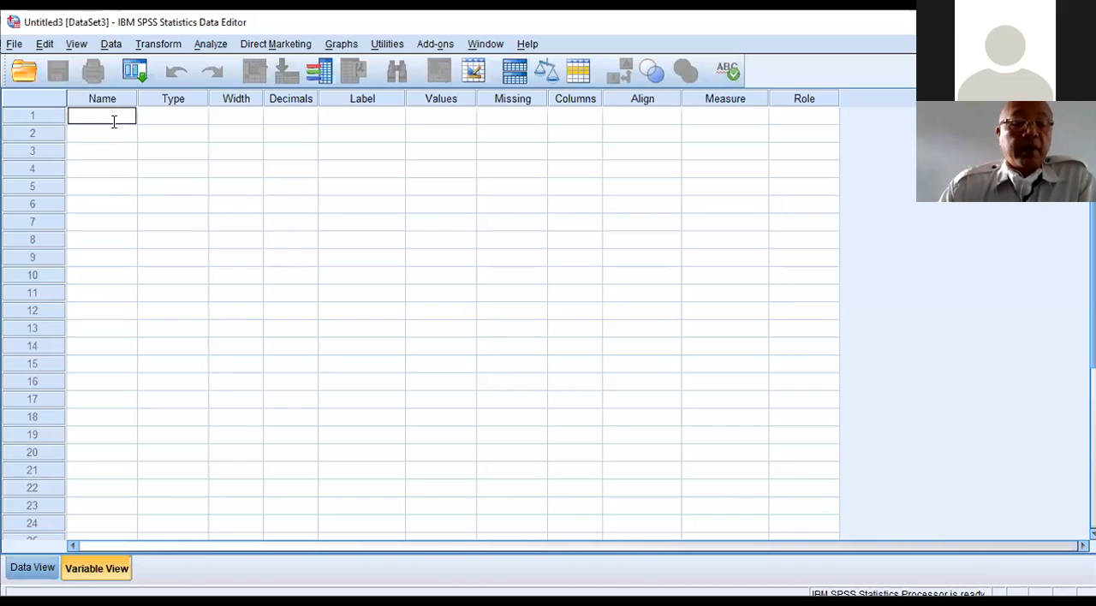
pyautogui.write('sebelumac')
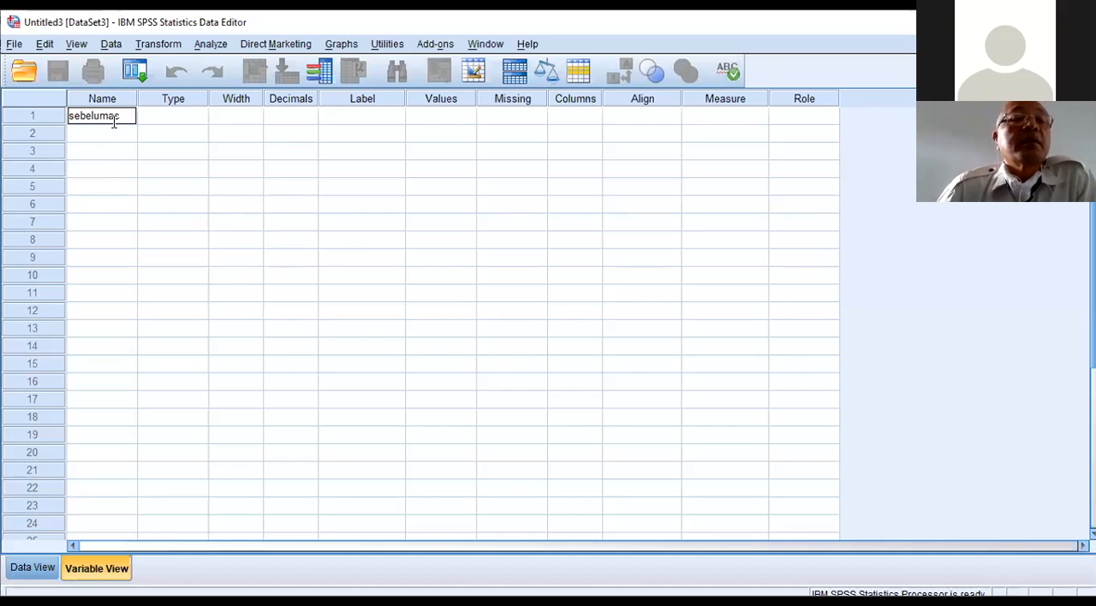
pyautogui.click(115, 129)
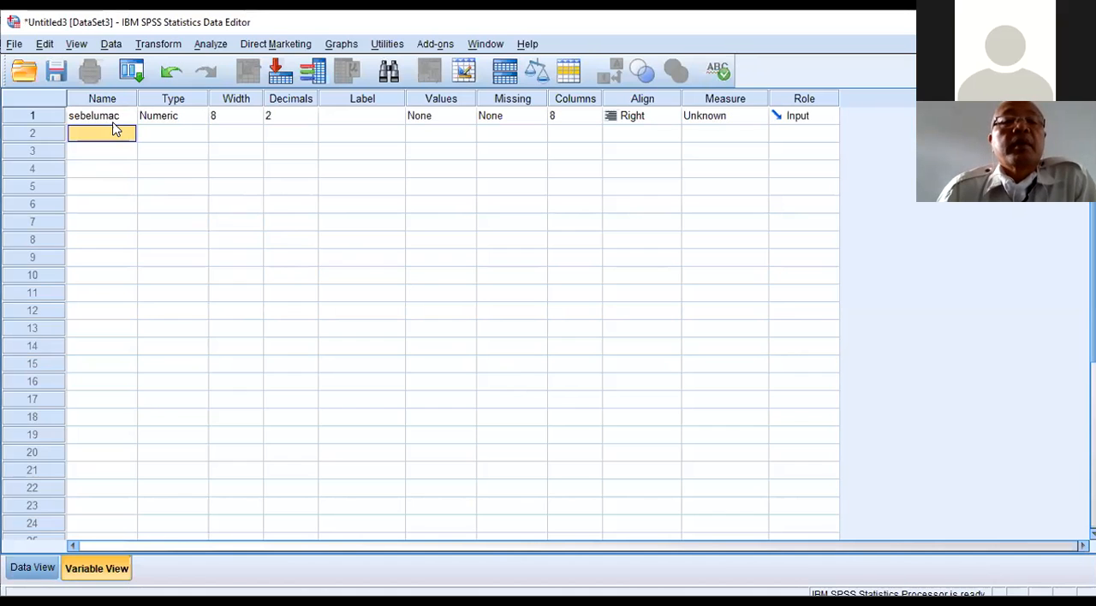
# Step: Label the sebelumac variable as "SEBELUM PEMASANGAN AC"
pyautogui.click(336, 121)
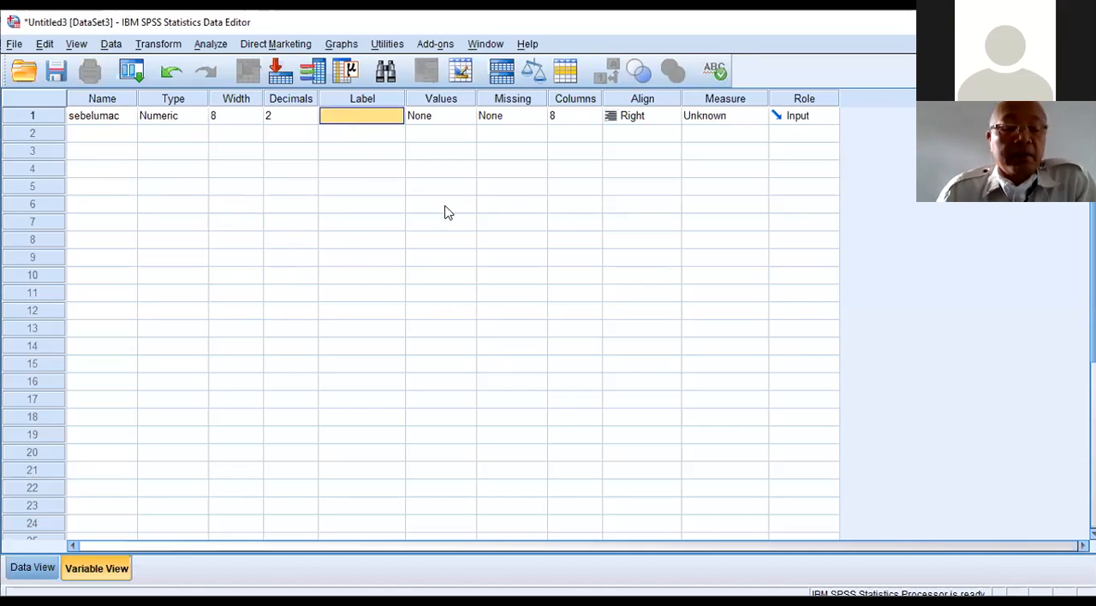
pyautogui.write('SEBELUM PEMA')
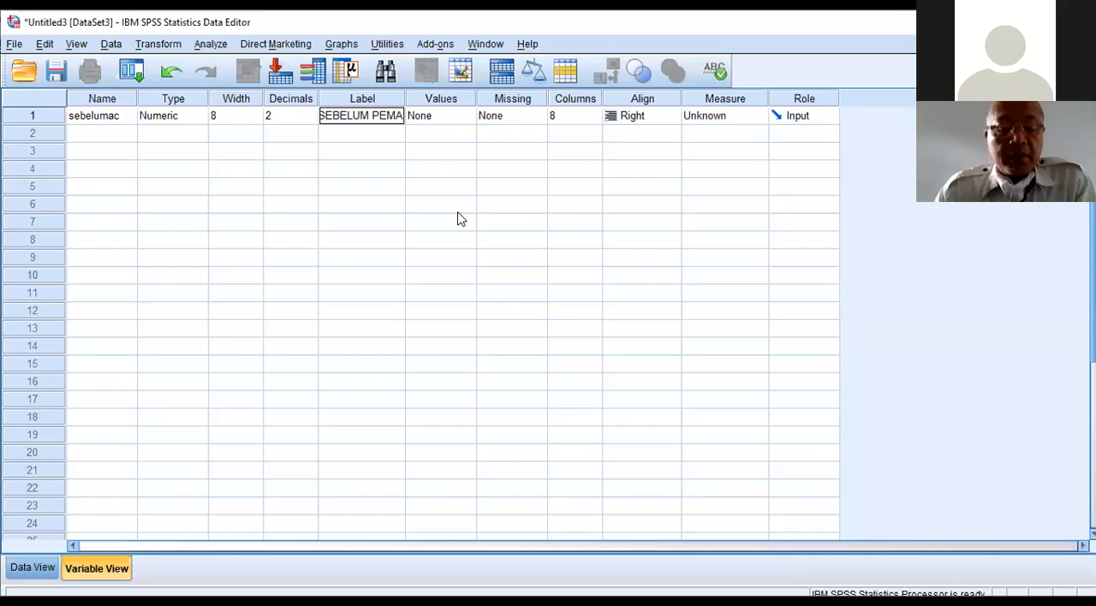
pyautogui.write('SANGAN AC')
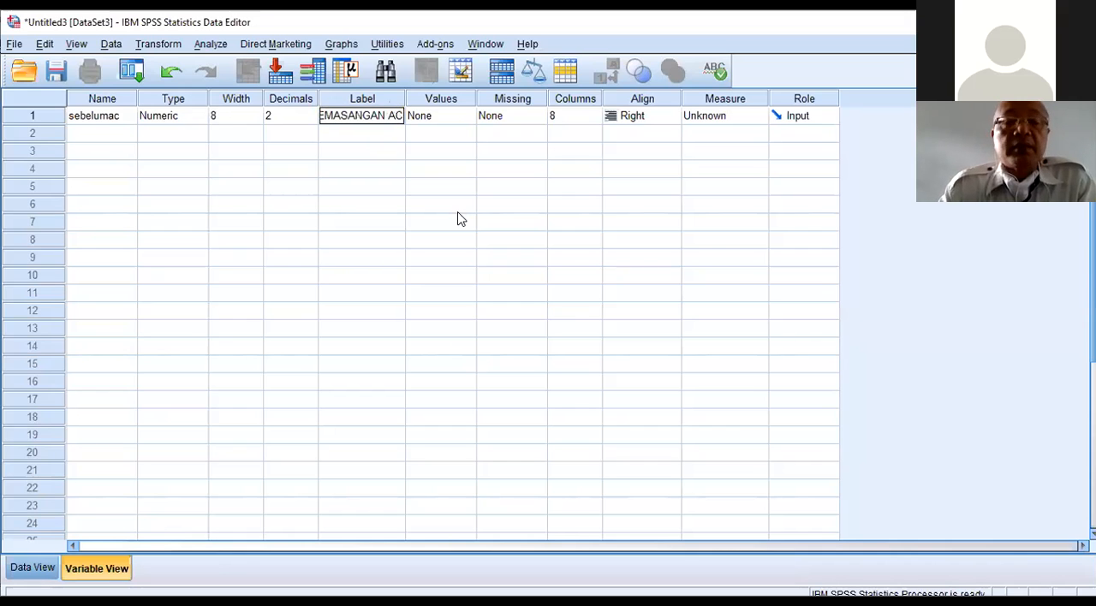
pyautogui.press('Return')
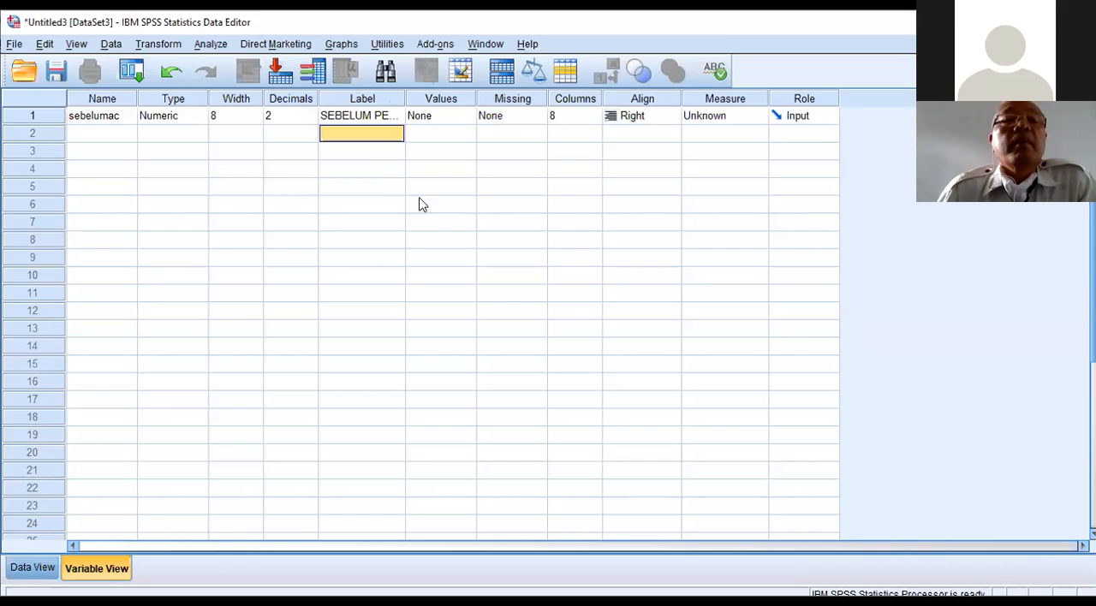
# Step: Define a second variable named sesudahac in the row below sebelumac
pyautogui.click(118, 137)
pyautogui.write('sesudahac')
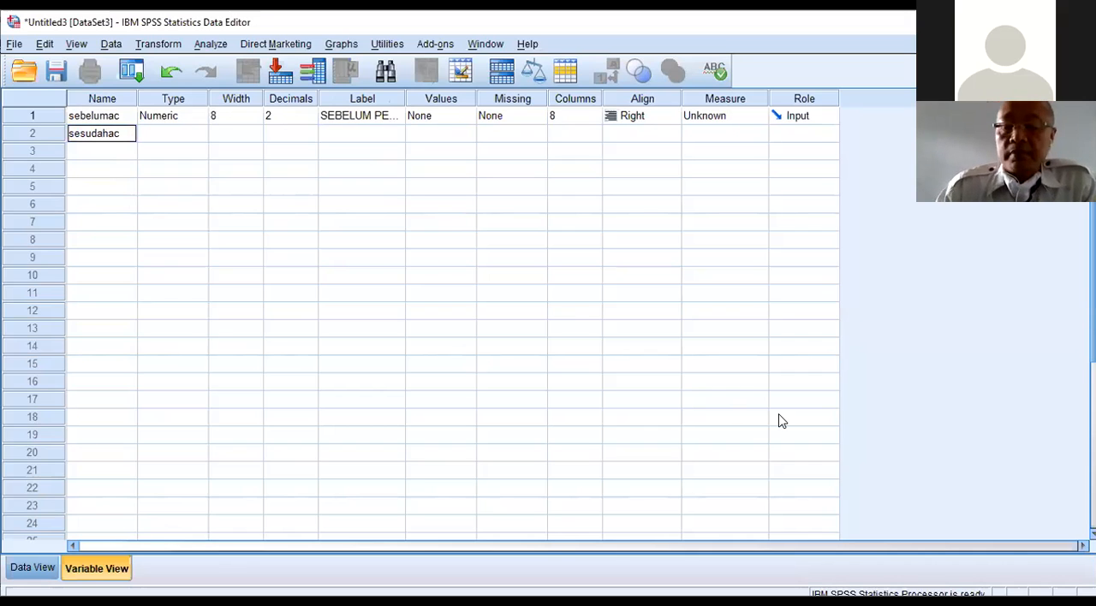
pyautogui.press('Return')
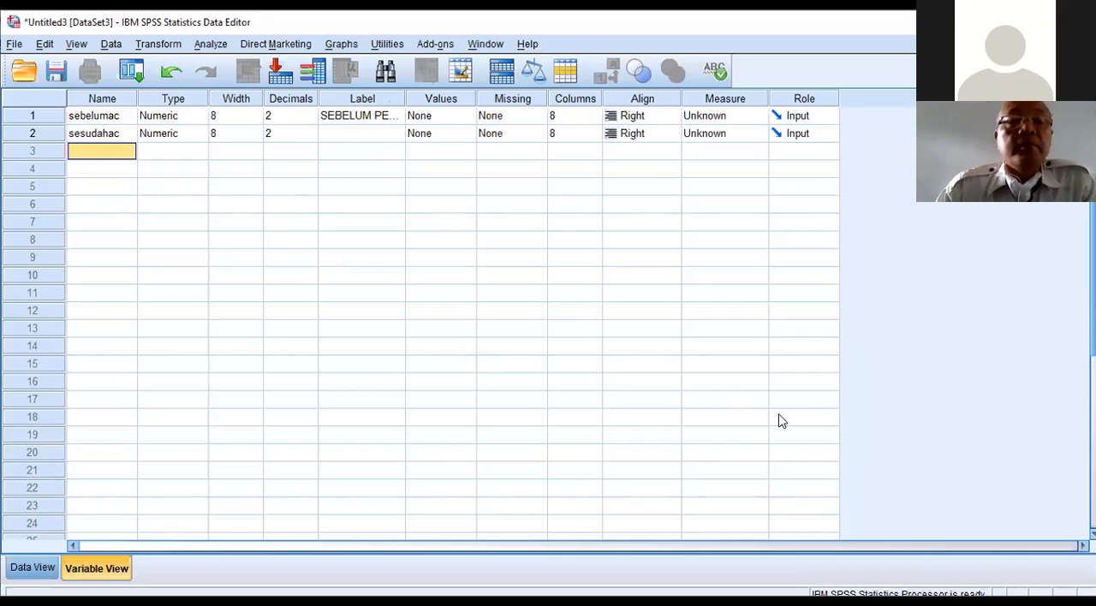
# Step: Label the sesudahac variable as "SESUDAG PEMASANGAN AC"
pyautogui.click(339, 140)
pyautogui.write('S')
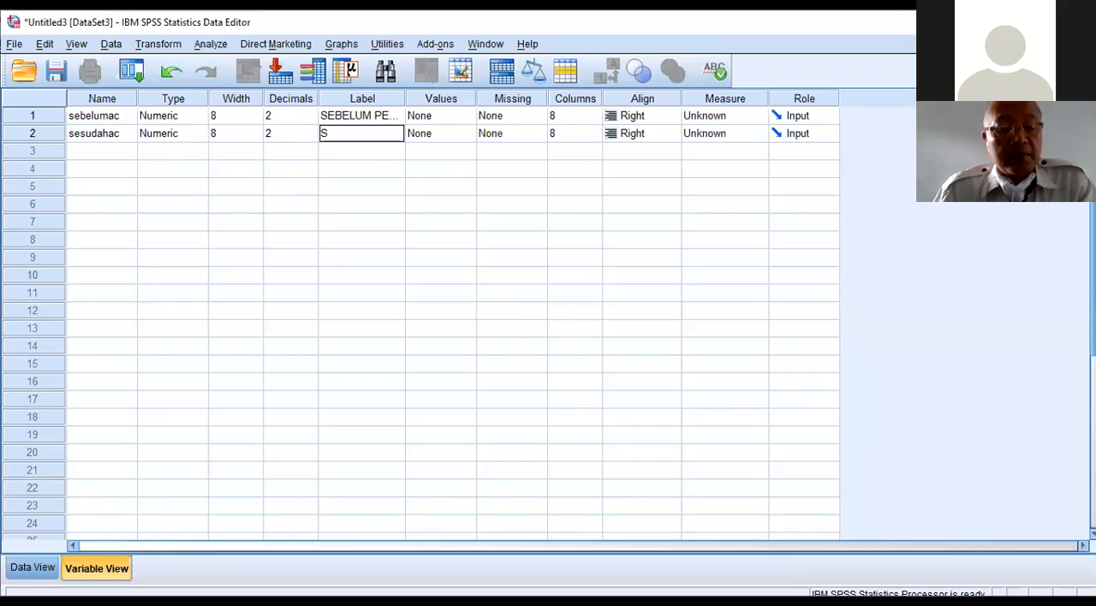
pyautogui.write('ESUDAG PEM')
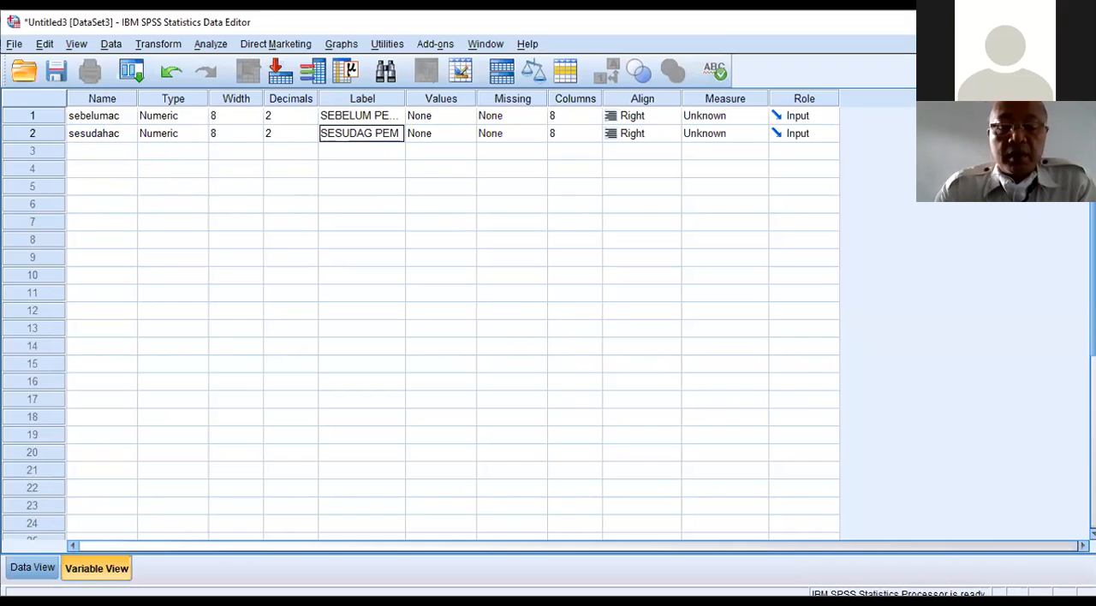
pyautogui.write('ASANGAN AC')
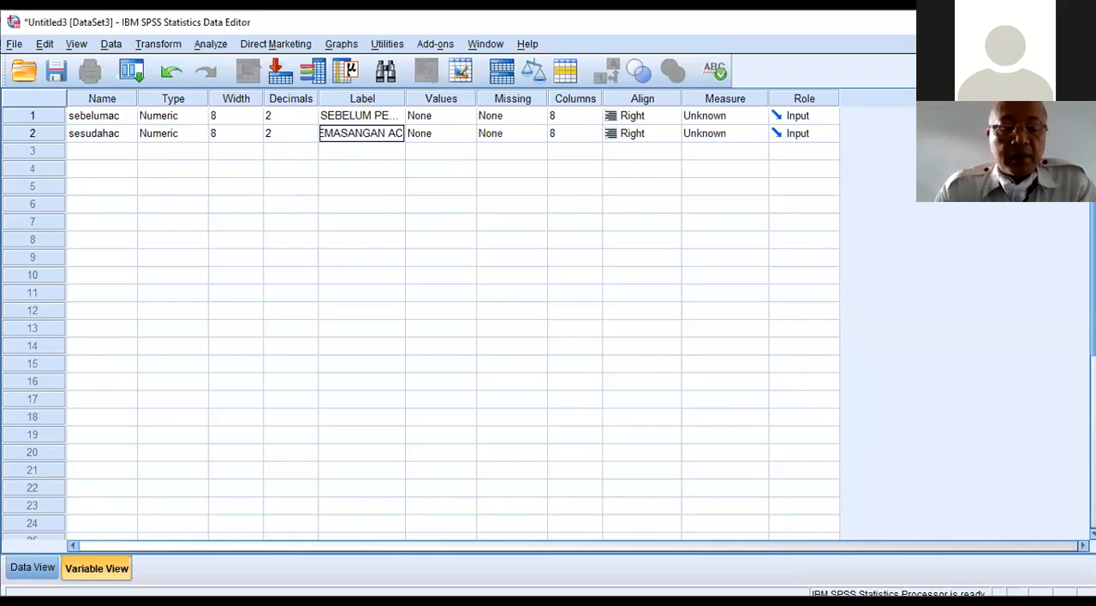
pyautogui.press('Return')
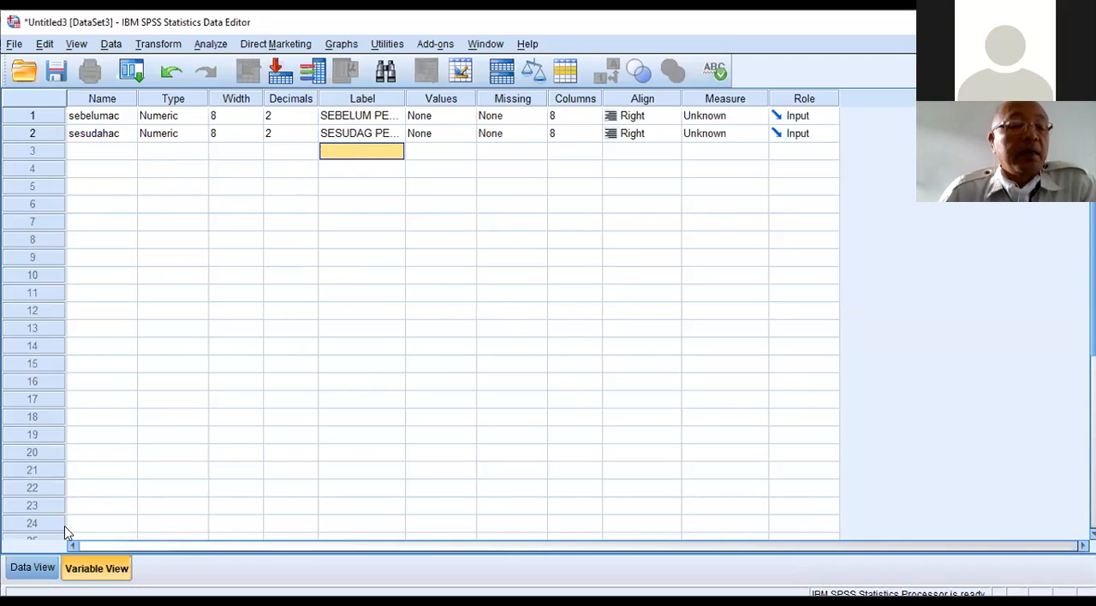
# Step: In the data sheet, enter 100, 98, 76, 90 and 87 as the sebelumac values for cases 1 to 5
pyautogui.click(38, 569)
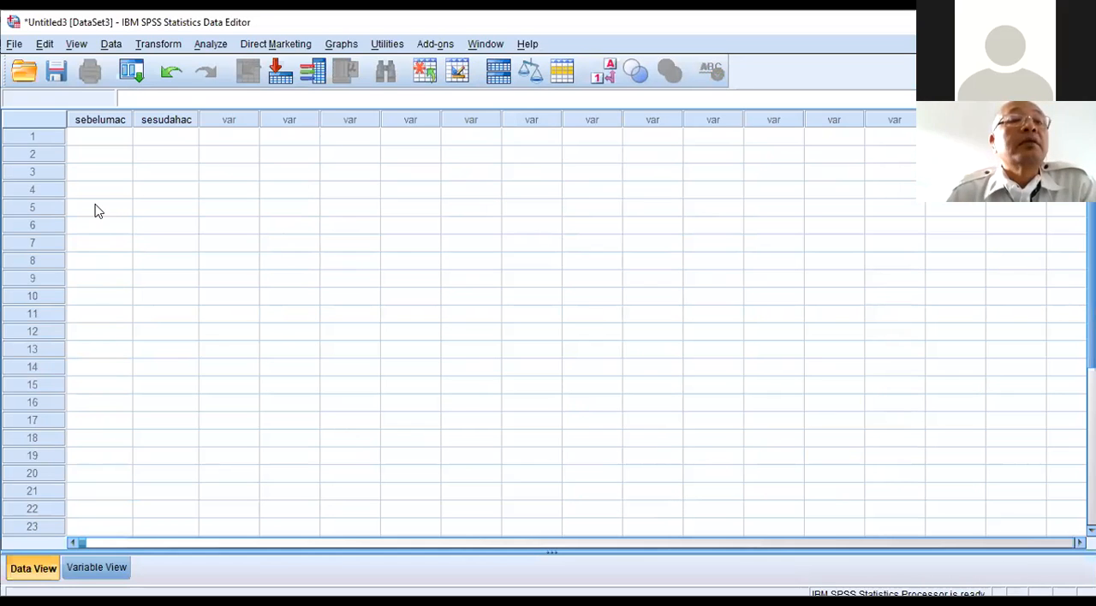
pyautogui.click(120, 138)
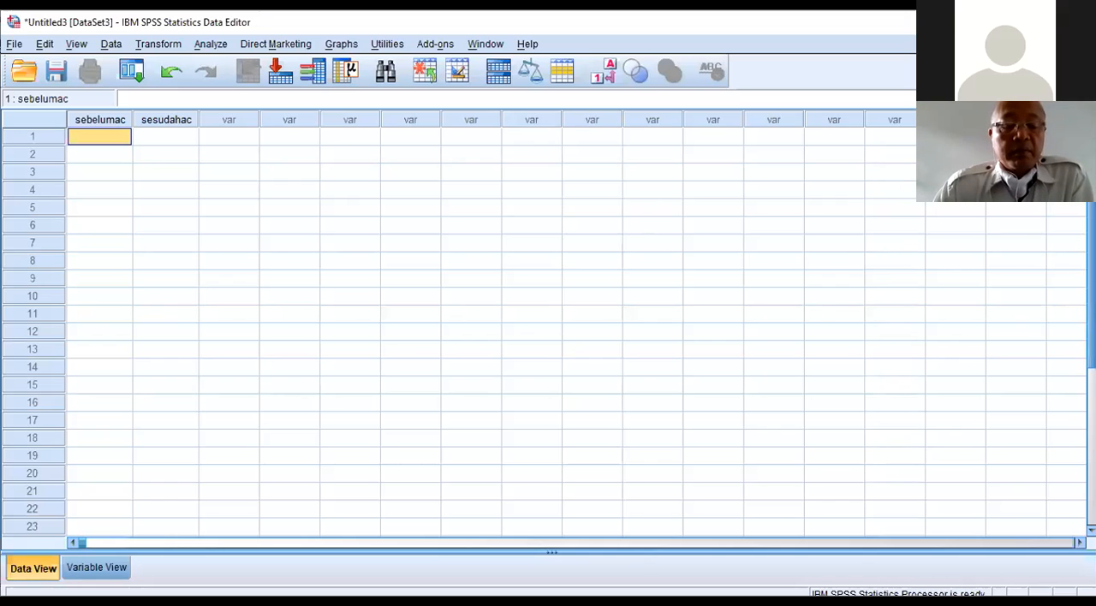
pyautogui.write('100')
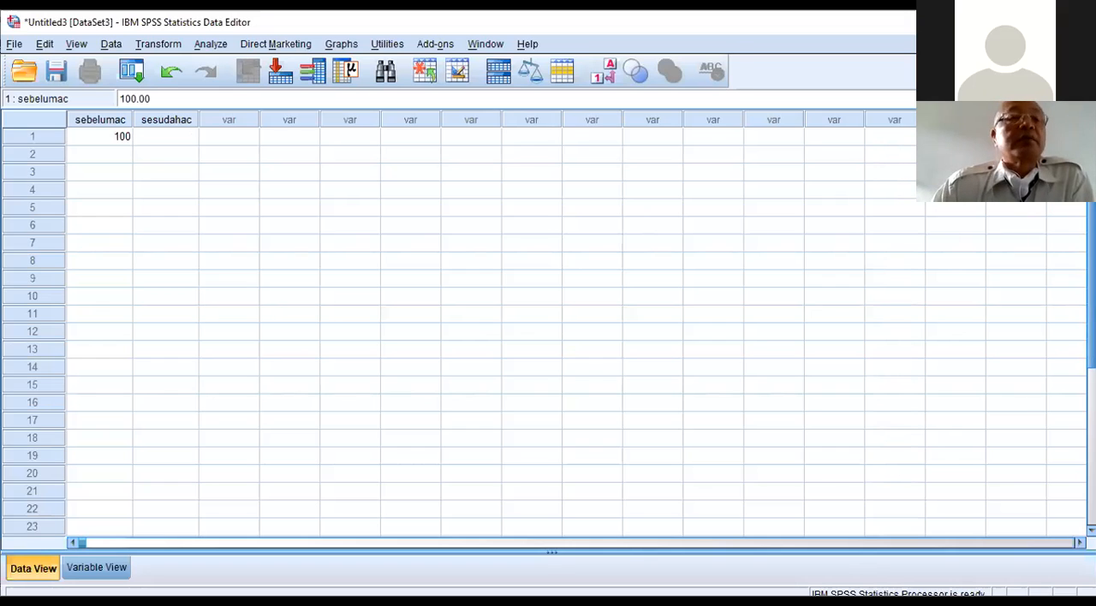
pyautogui.press('Return')
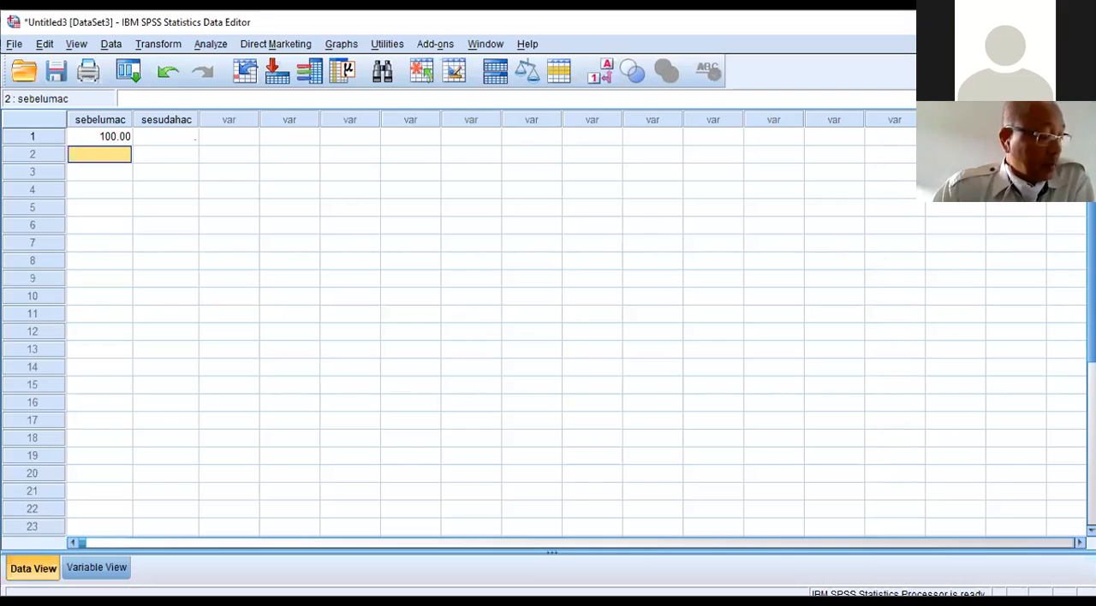
pyautogui.write('98')
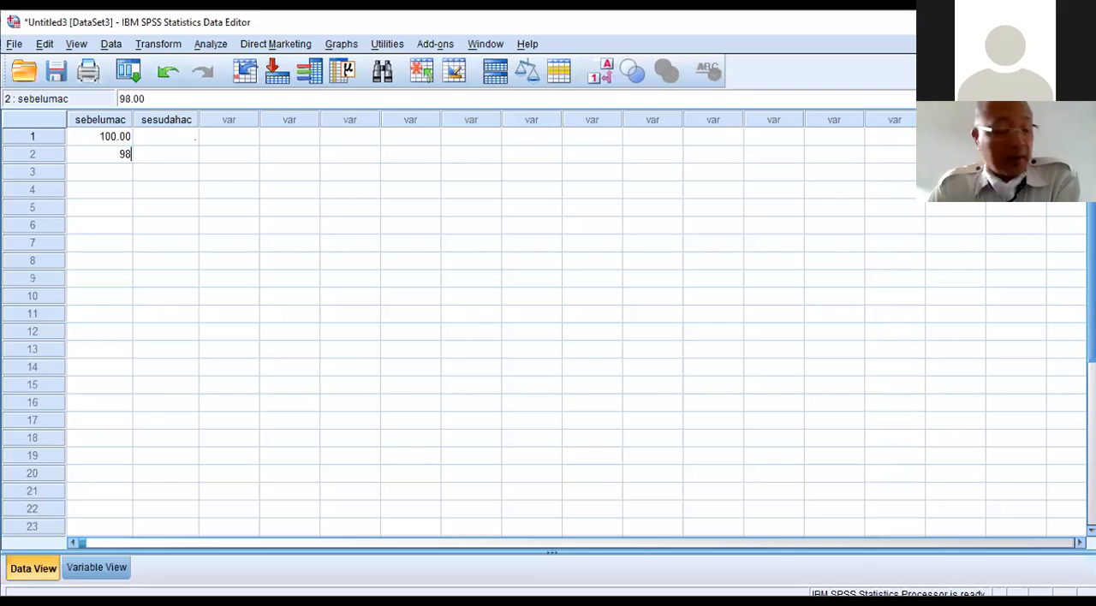
pyautogui.press('Return')
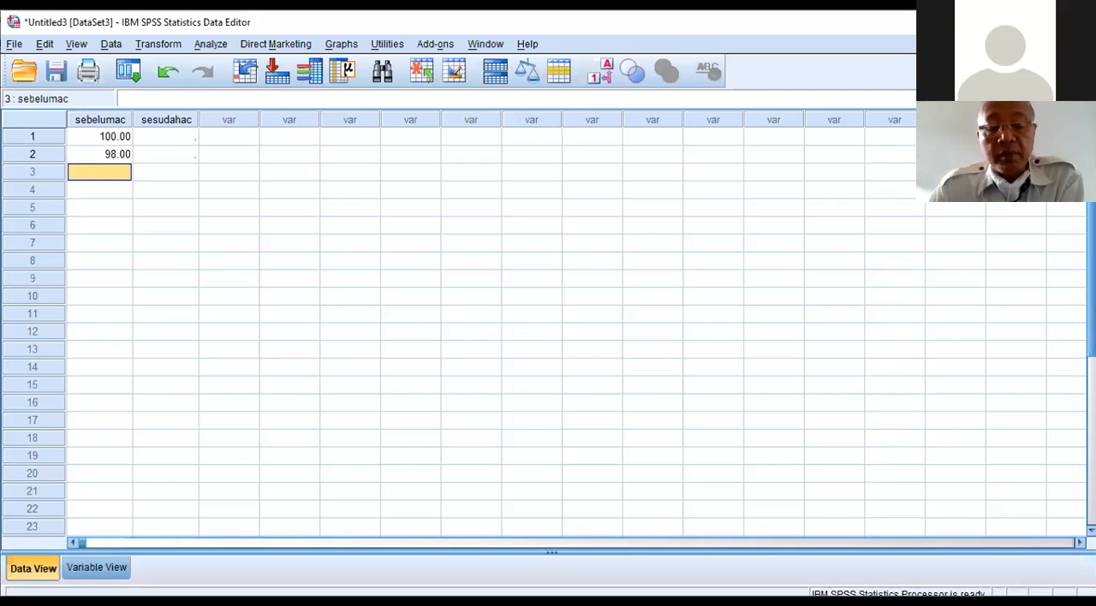
pyautogui.write('76')
pyautogui.press('Return')
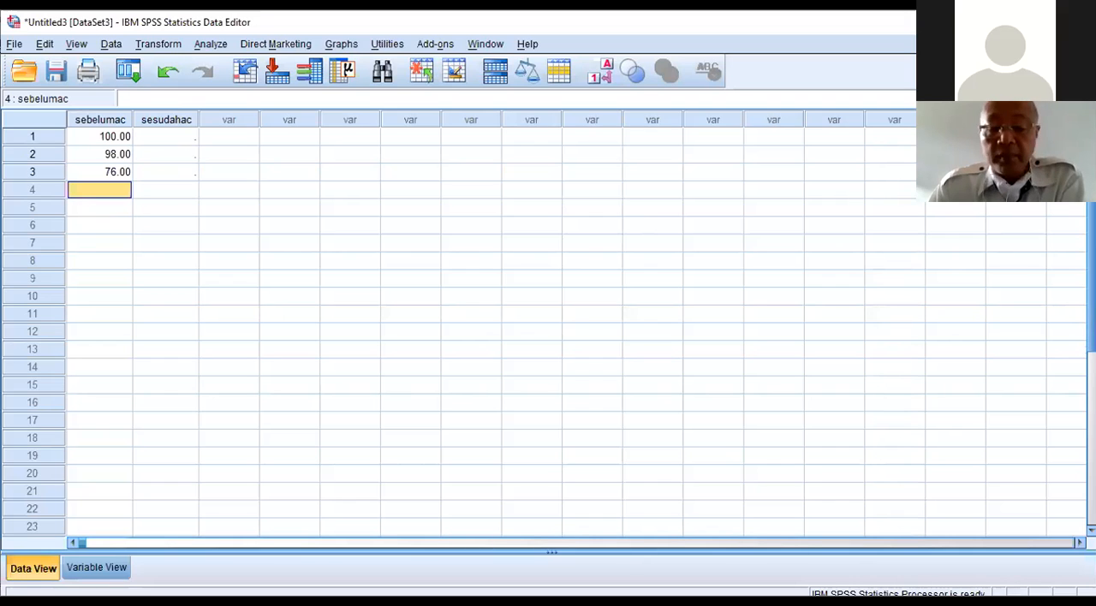
pyautogui.write('90')
pyautogui.press('Return')
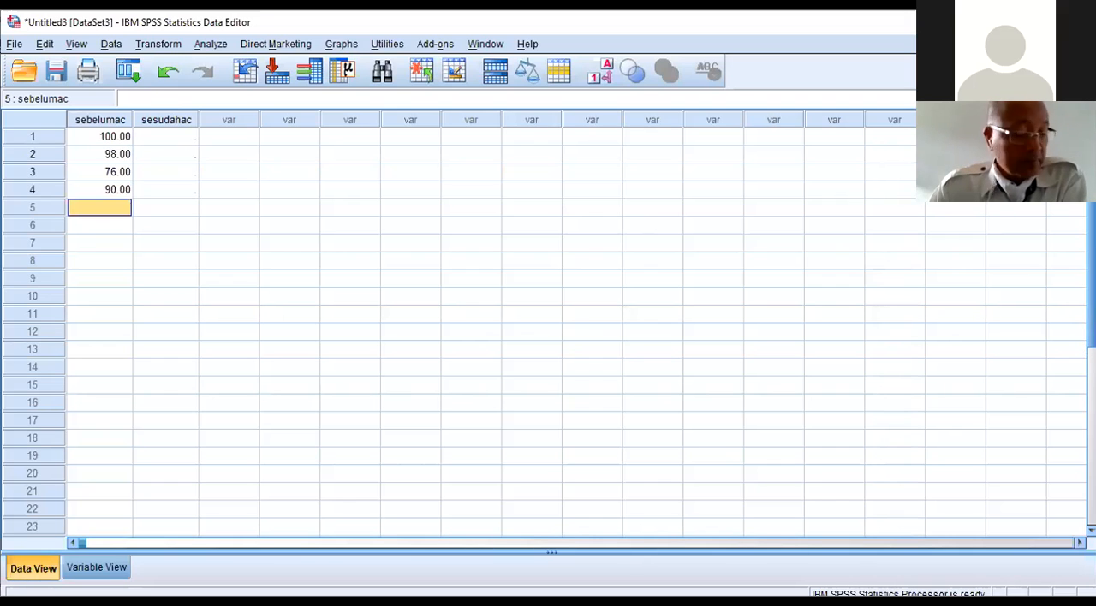
pyautogui.write('87')
pyautogui.press('Return')
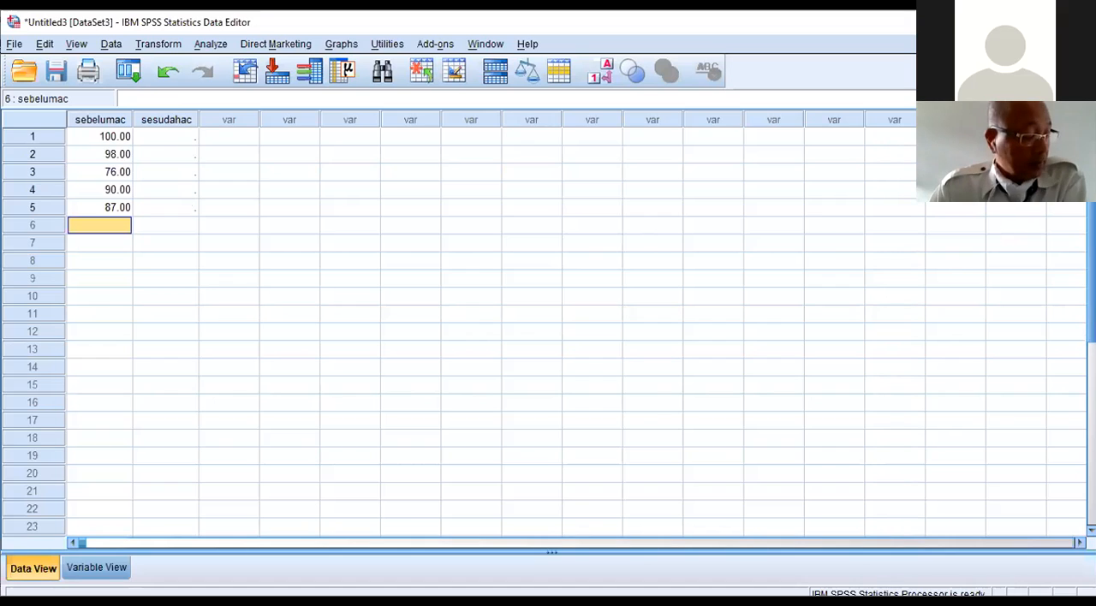
# Step: Enter 89, 77, 92, 78 and 82 as the sebelumac values for cases 6 to 10
pyautogui.write('89')
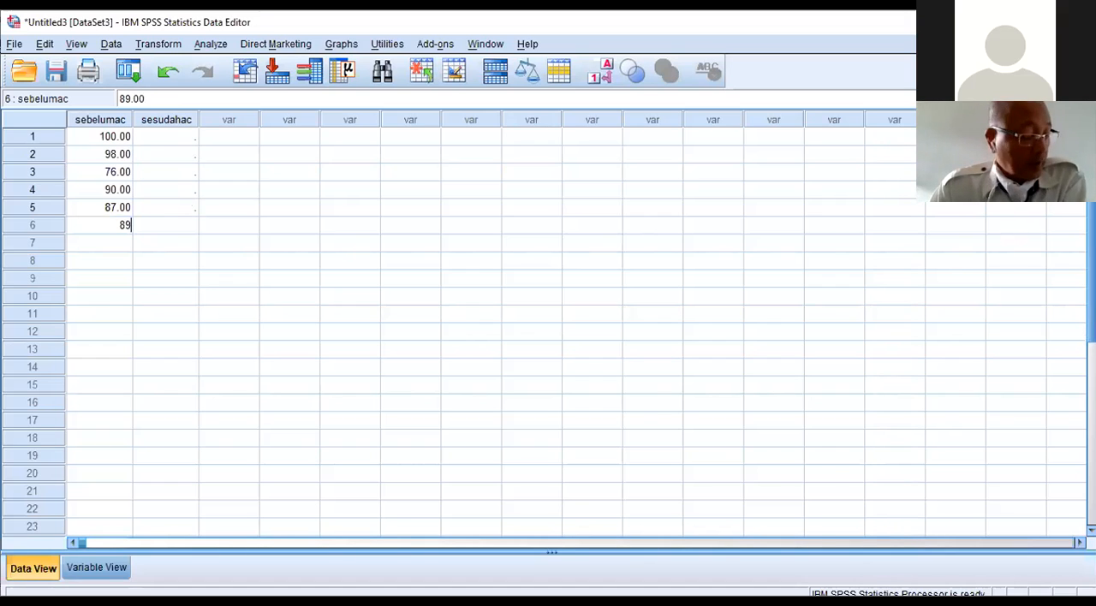
pyautogui.press('Return')
pyautogui.write('77')
pyautogui.press('Return')
pyautogui.write('9')
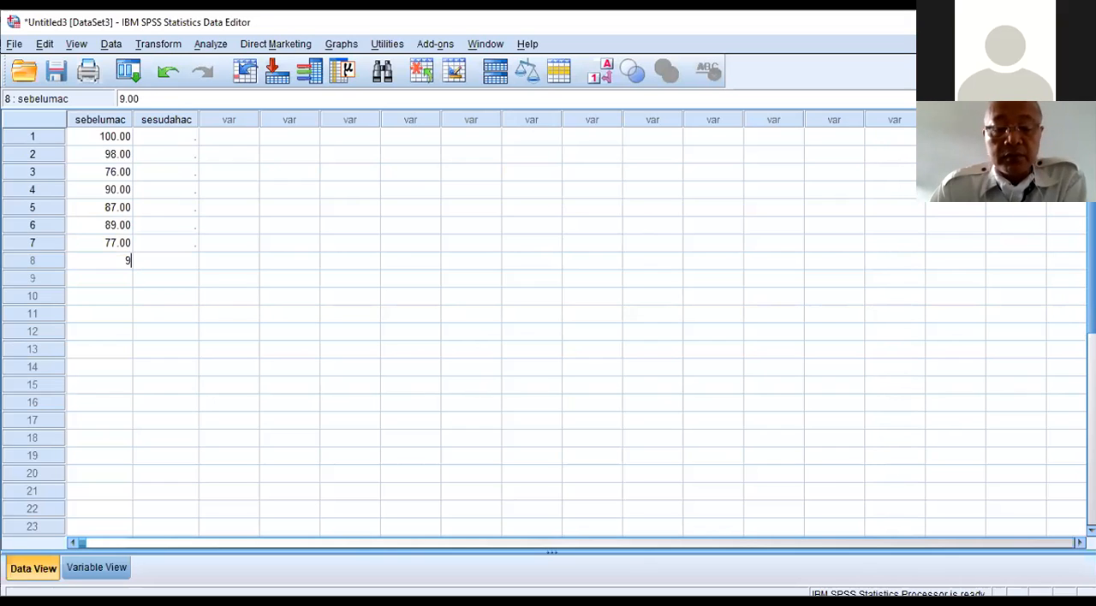
pyautogui.write('2')
pyautogui.press('Return')
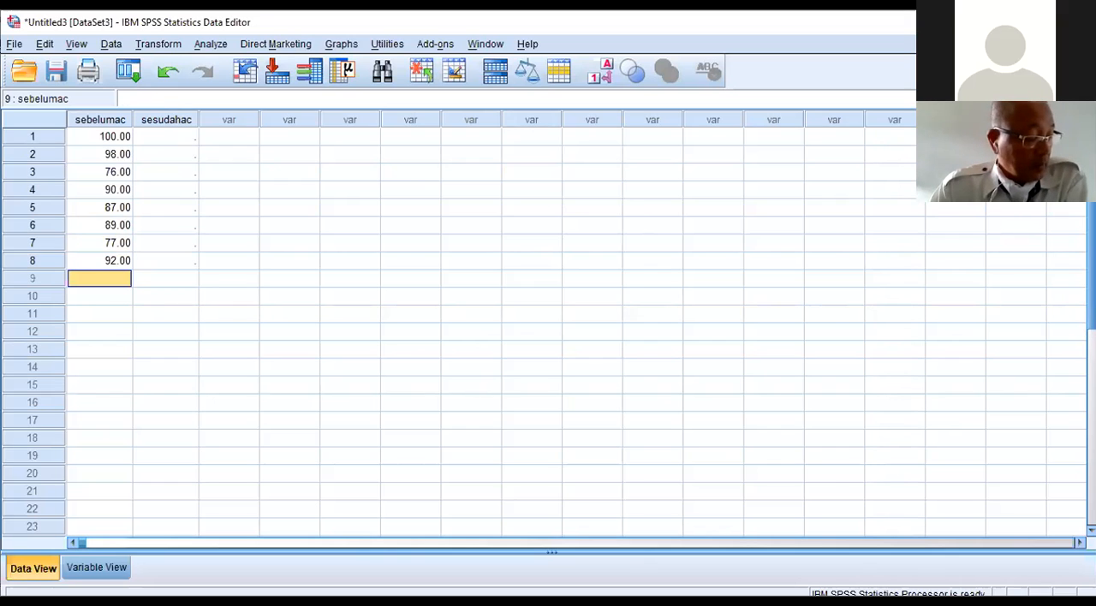
pyautogui.write('78')
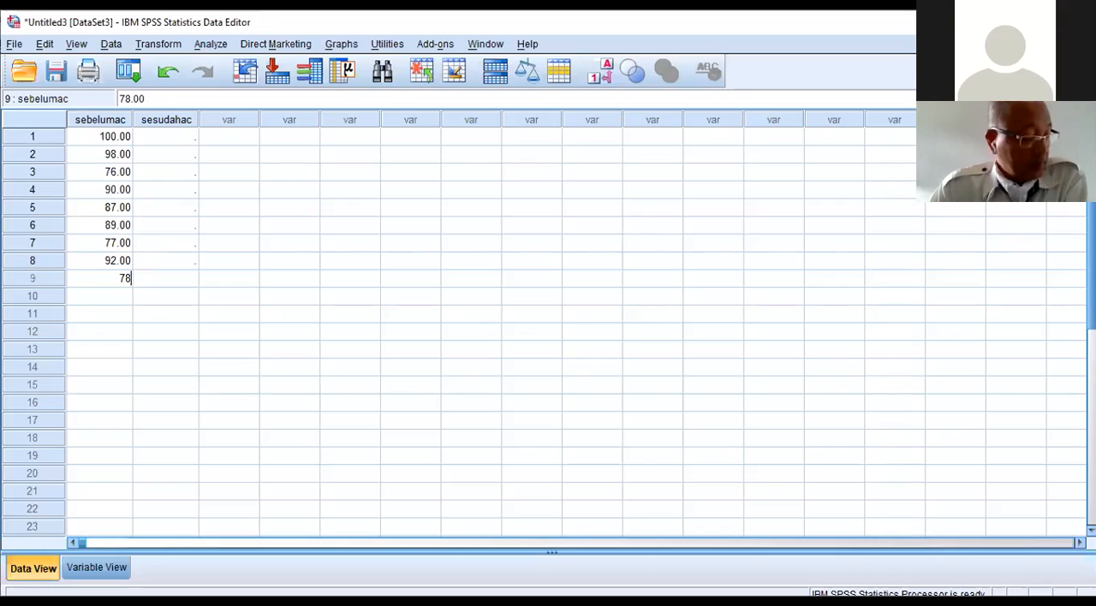
pyautogui.press('Return')
pyautogui.write('82')
pyautogui.press('Return')
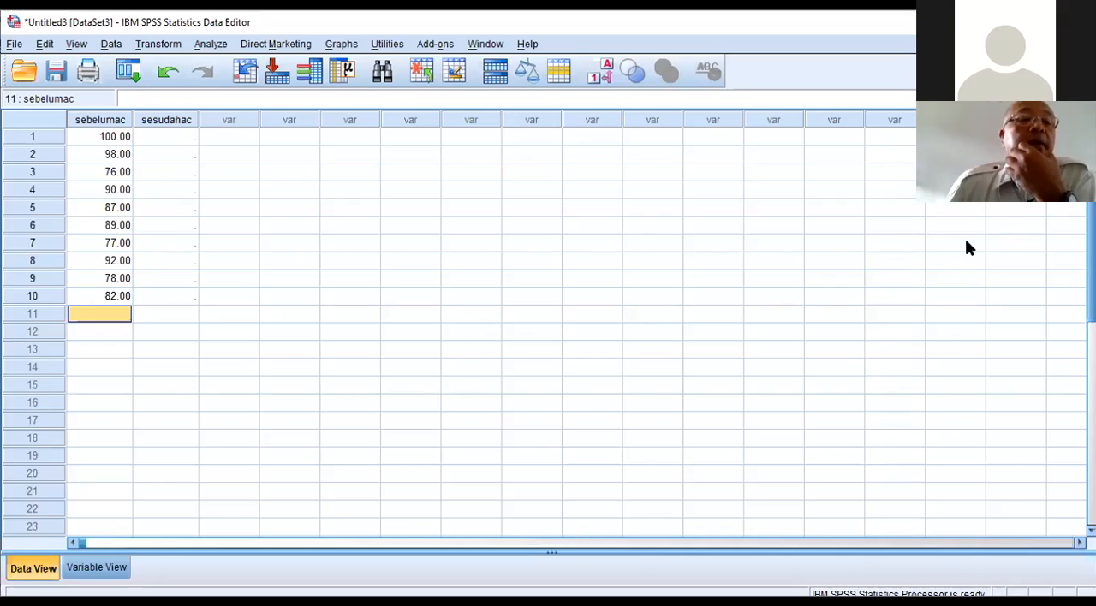
# Step: Enter 105, 94, 78, 98 and 90 as the sesudahac values for cases 1 to 5
pyautogui.click(171, 140)
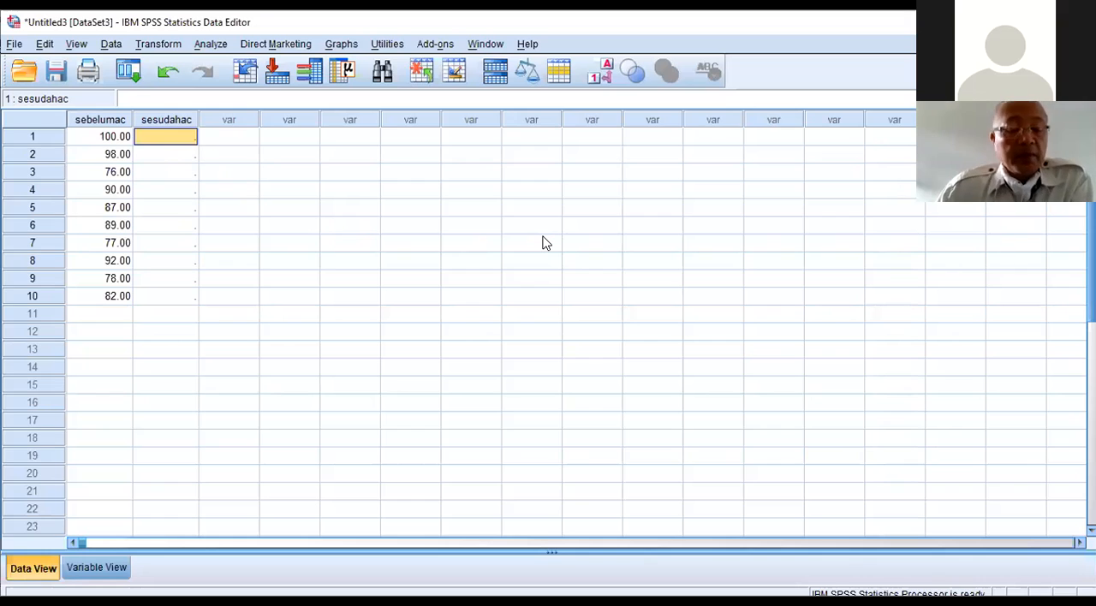
pyautogui.write('105')
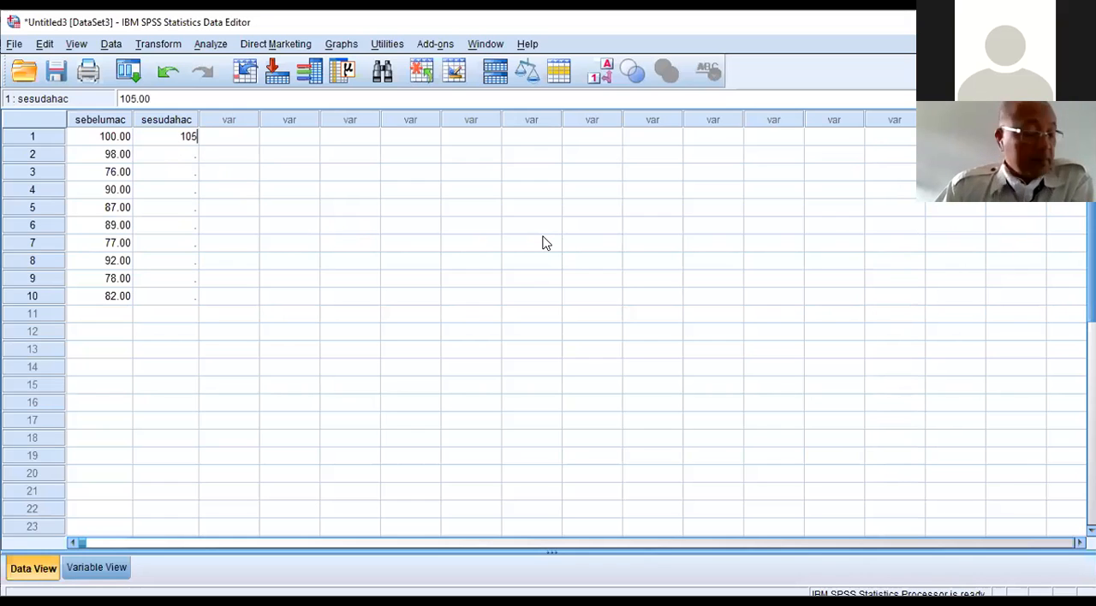
pyautogui.press('Return')
pyautogui.write('9')
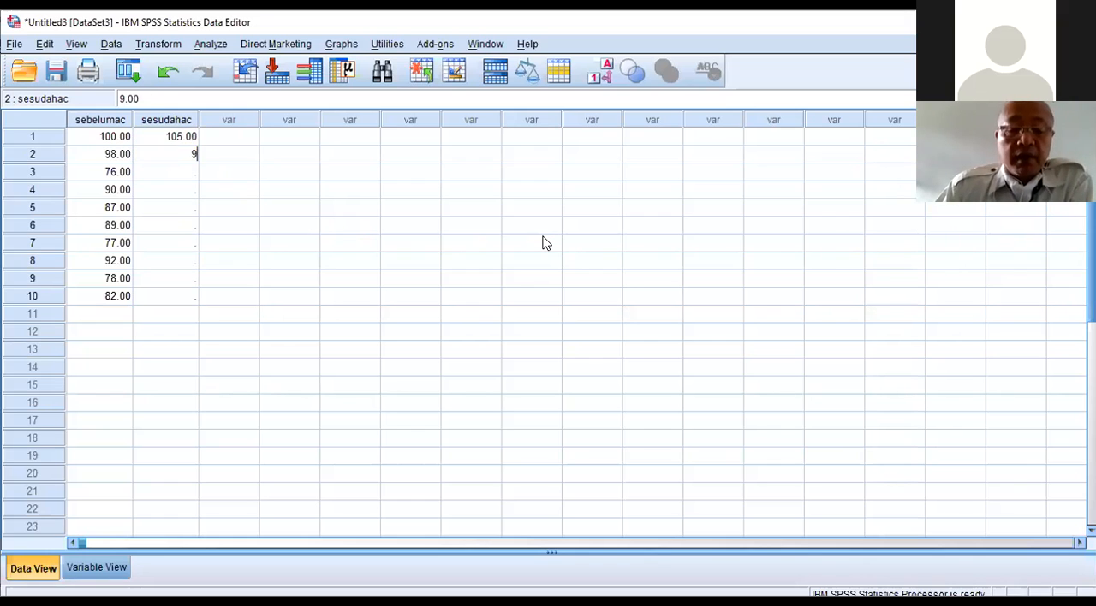
pyautogui.write('4')
pyautogui.press('Return')
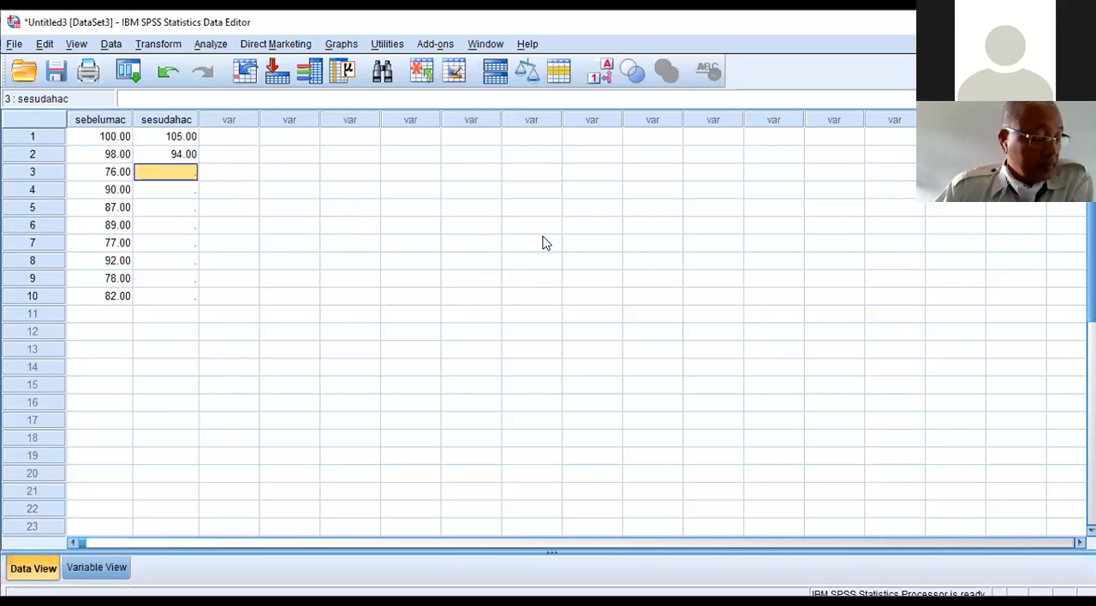
pyautogui.write('78')
pyautogui.press('Return')
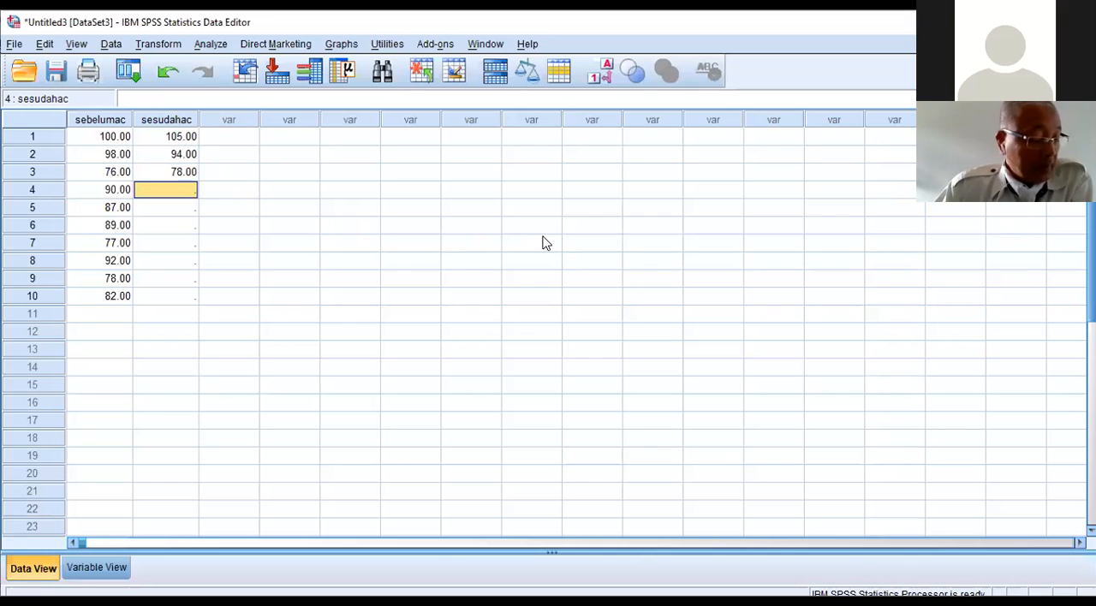
pyautogui.write('98')
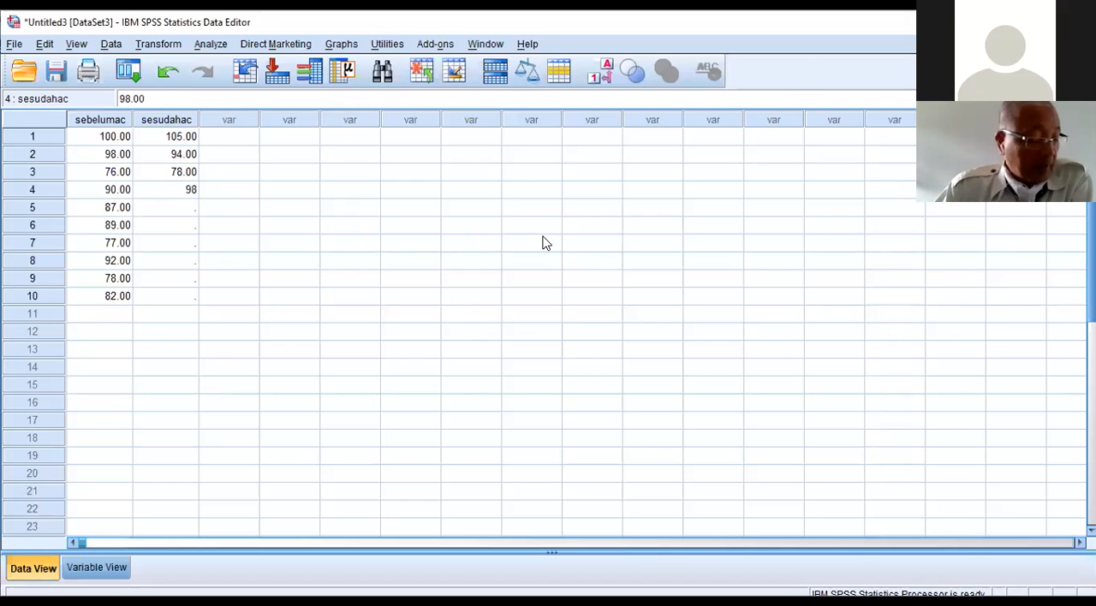
pyautogui.press('Return')
pyautogui.write('90')
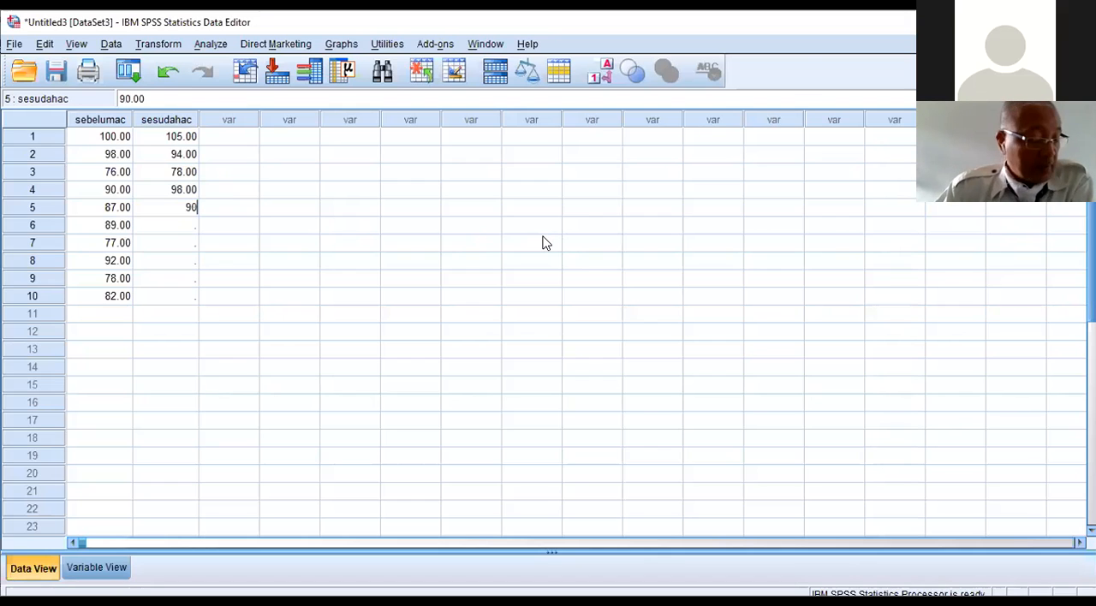
pyautogui.press('Return')
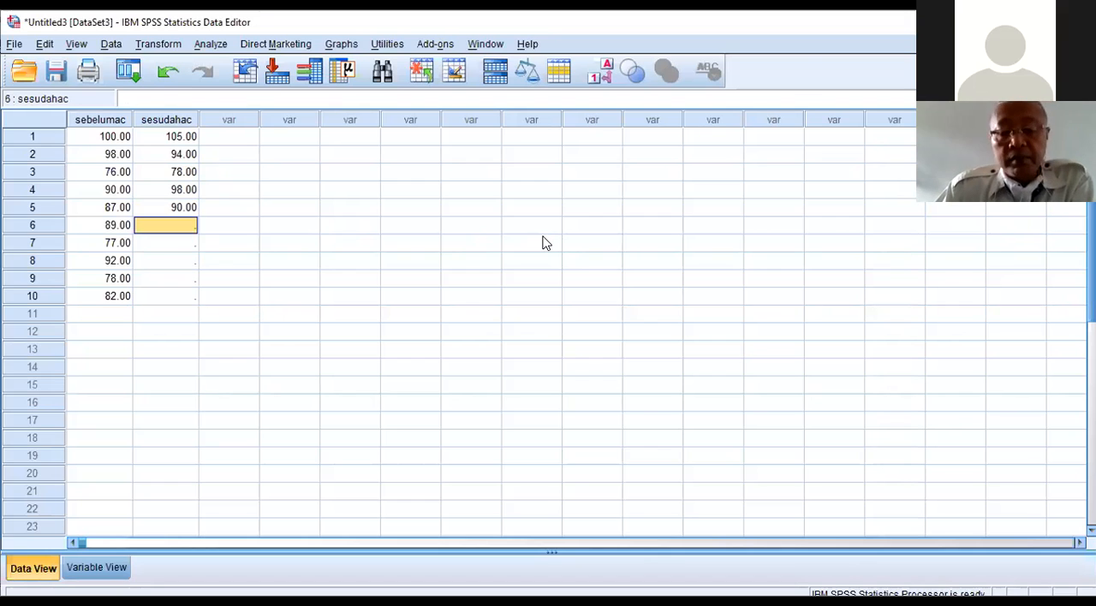
# Step: Enter 85, 86, 87, 80 and 83 as the sesudahac values for cases 6 to 10
pyautogui.write('85')
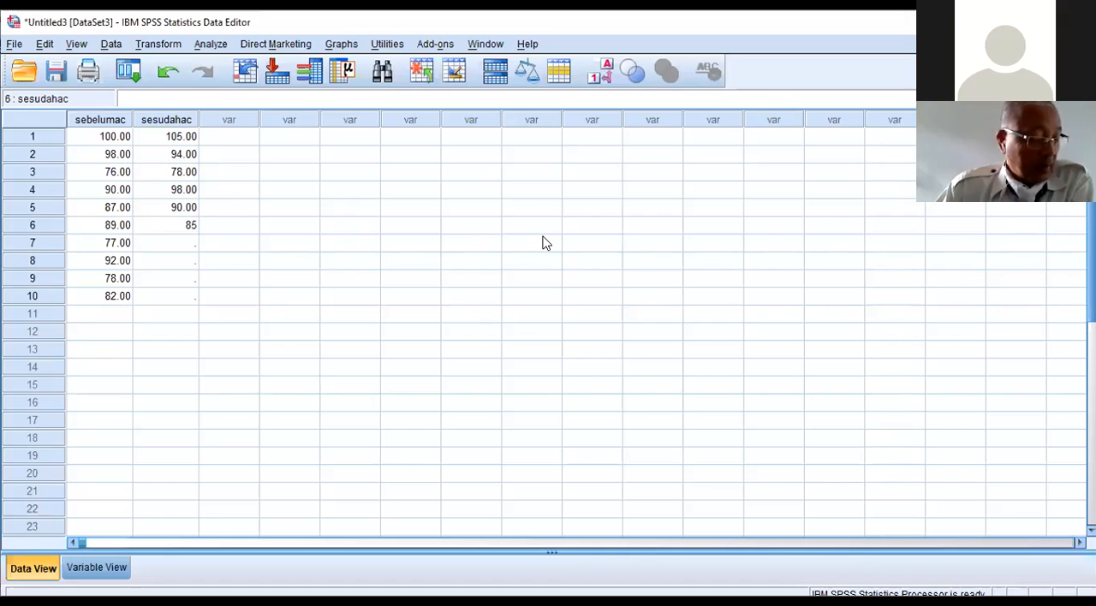
pyautogui.press('Return')
pyautogui.write('86')
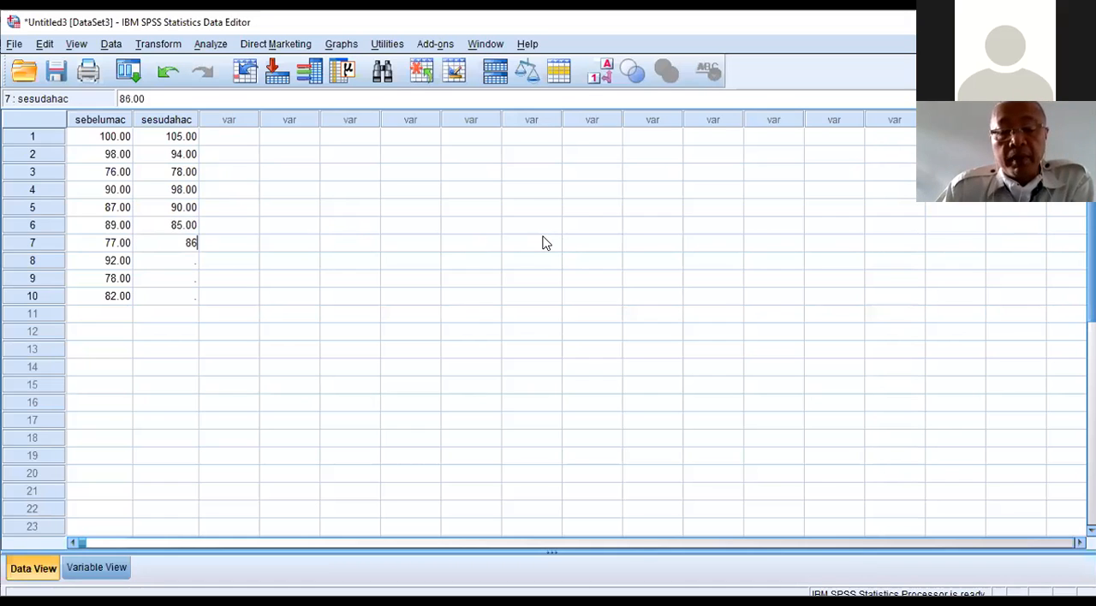
pyautogui.press('Return')
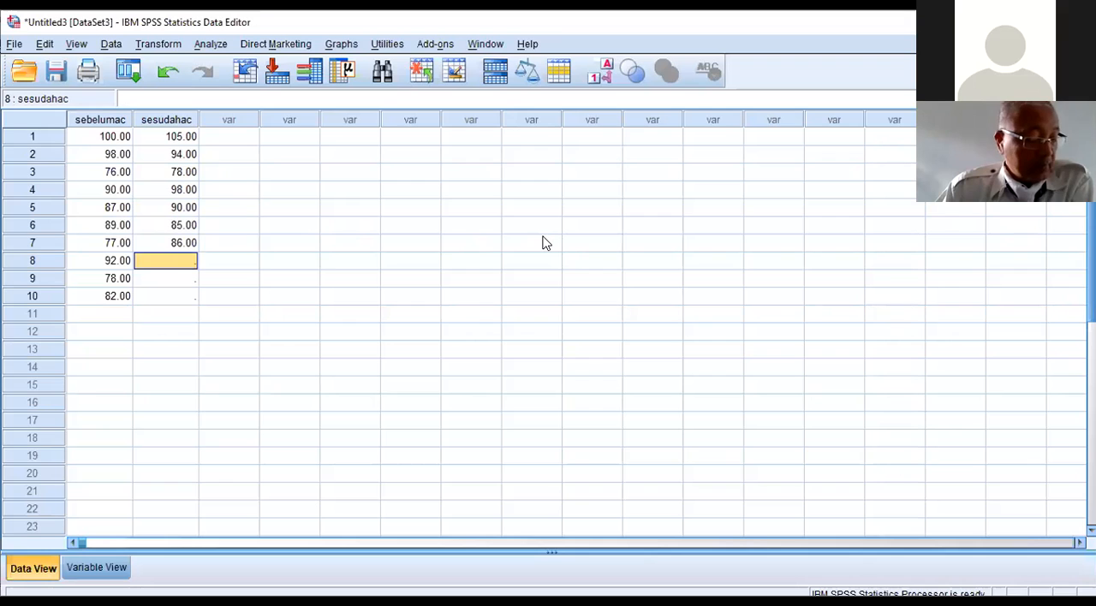
pyautogui.write('87')
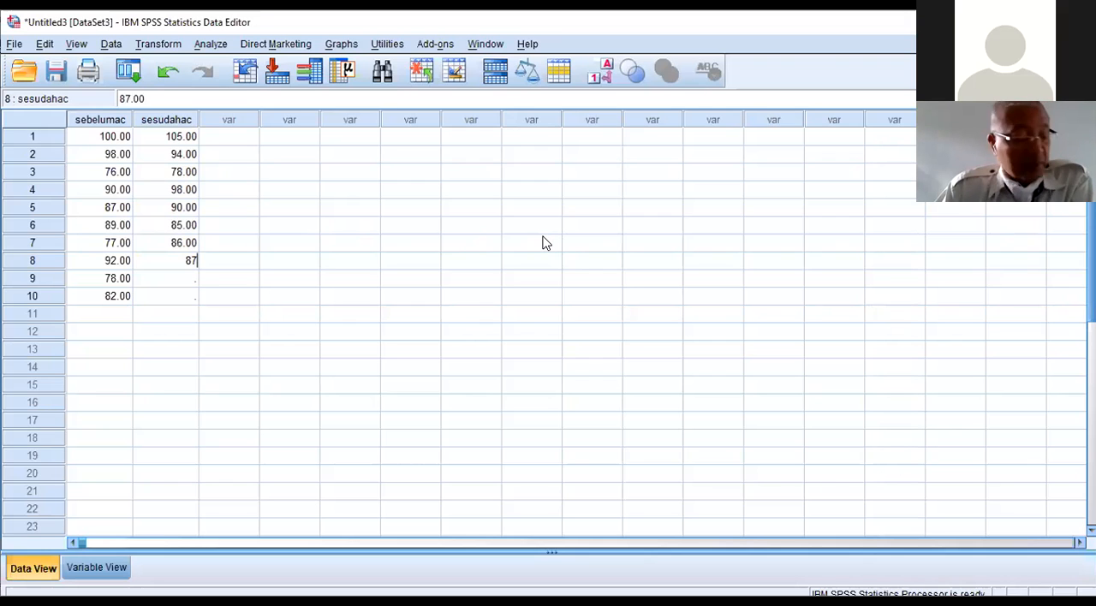
pyautogui.press('Return')
pyautogui.write('8')
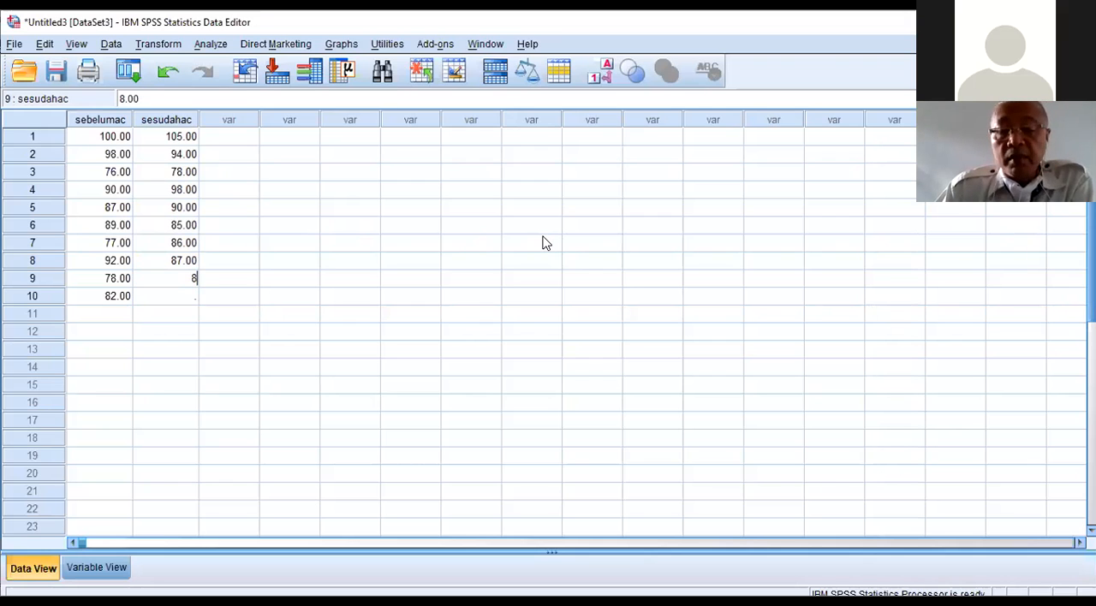
pyautogui.write('0')
pyautogui.press('Return')
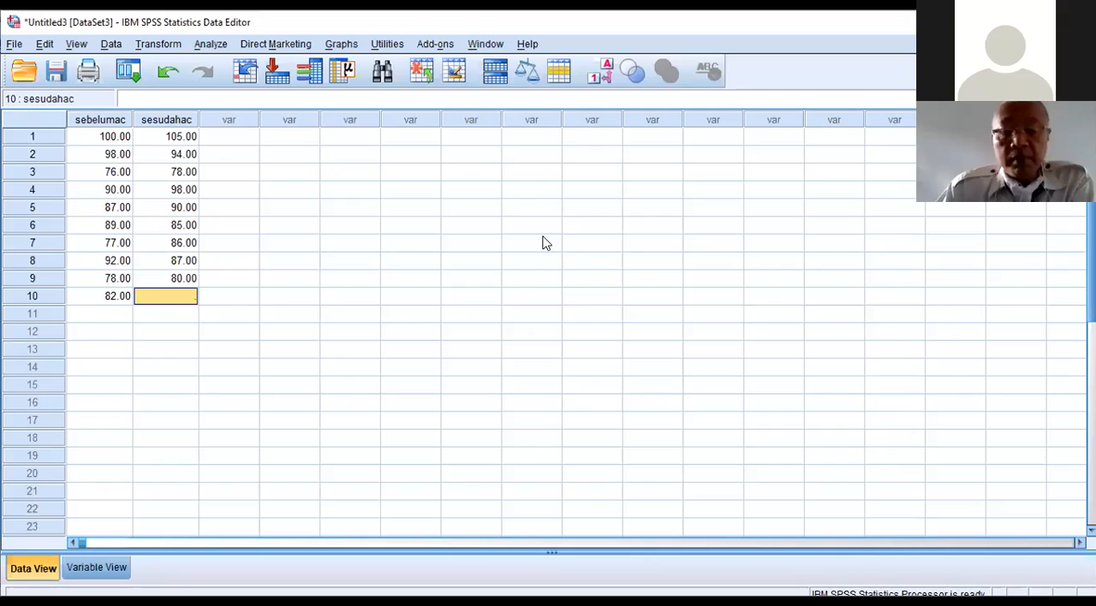
pyautogui.write('83')
pyautogui.press('Return')
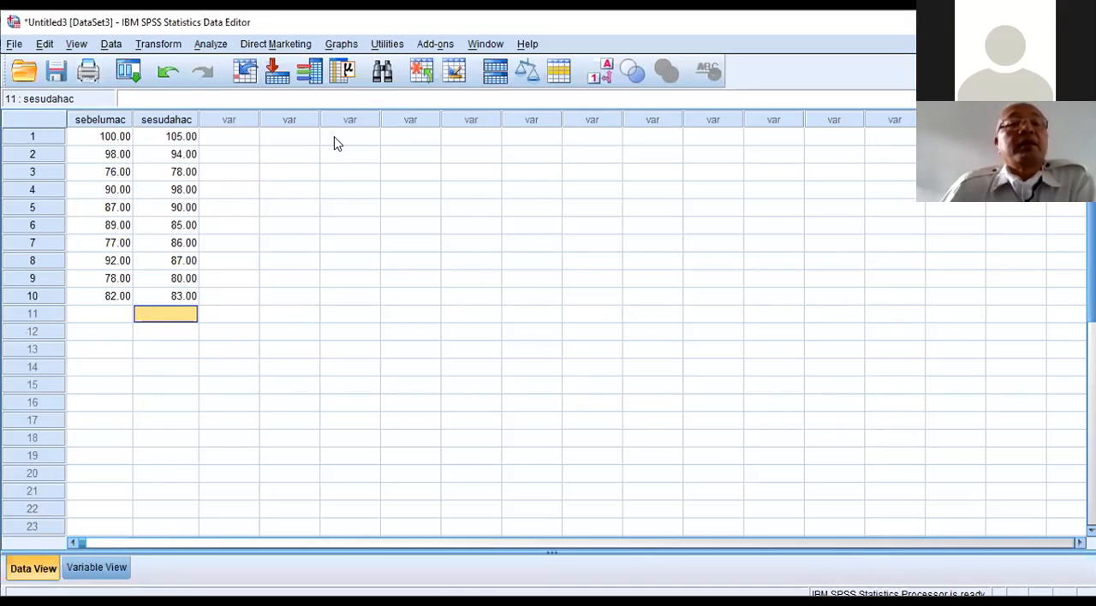
pyautogui.click(210, 45)
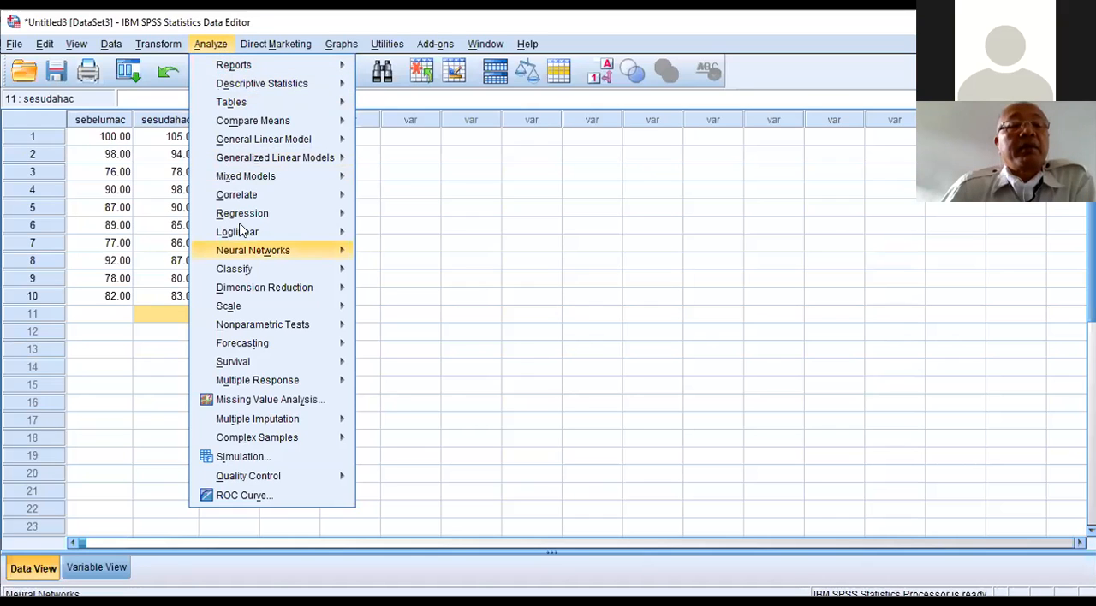
pyautogui.moveTo(276, 326)
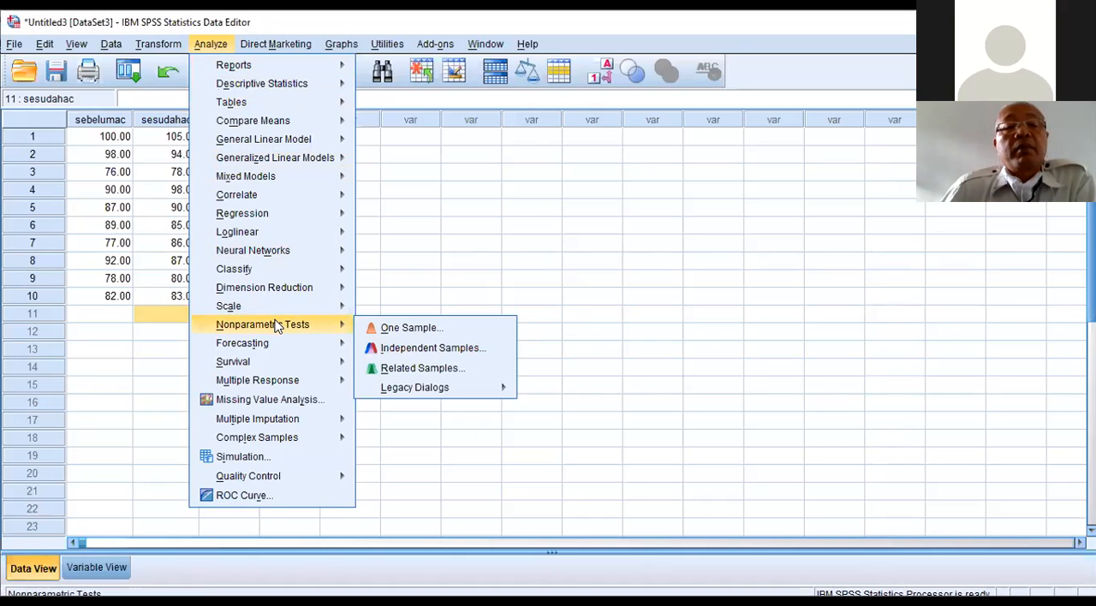
pyautogui.click(399, 332)
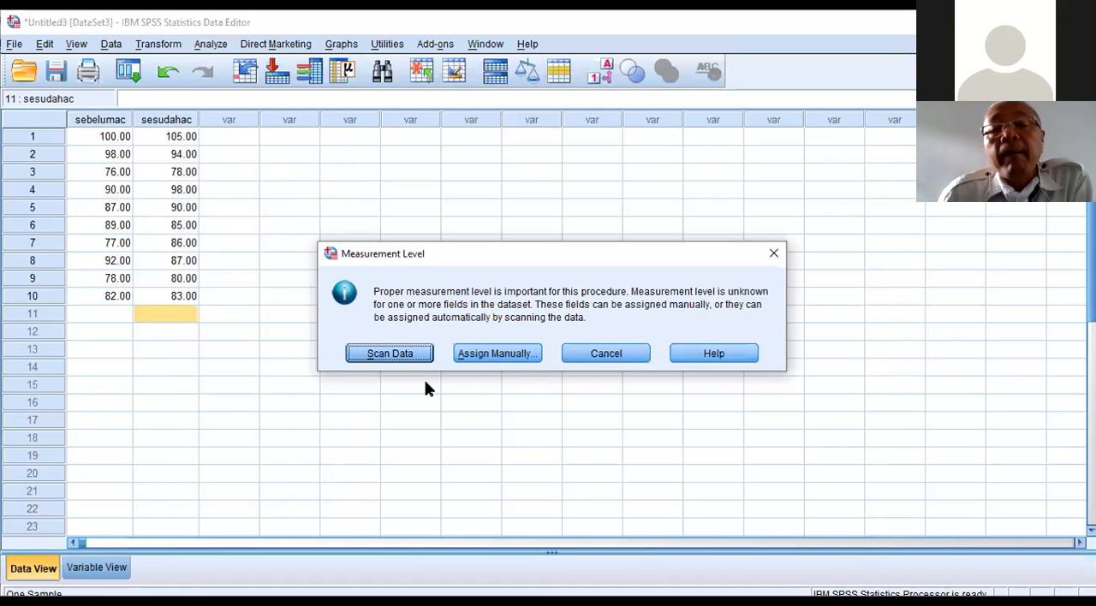
pyautogui.click(602, 358)
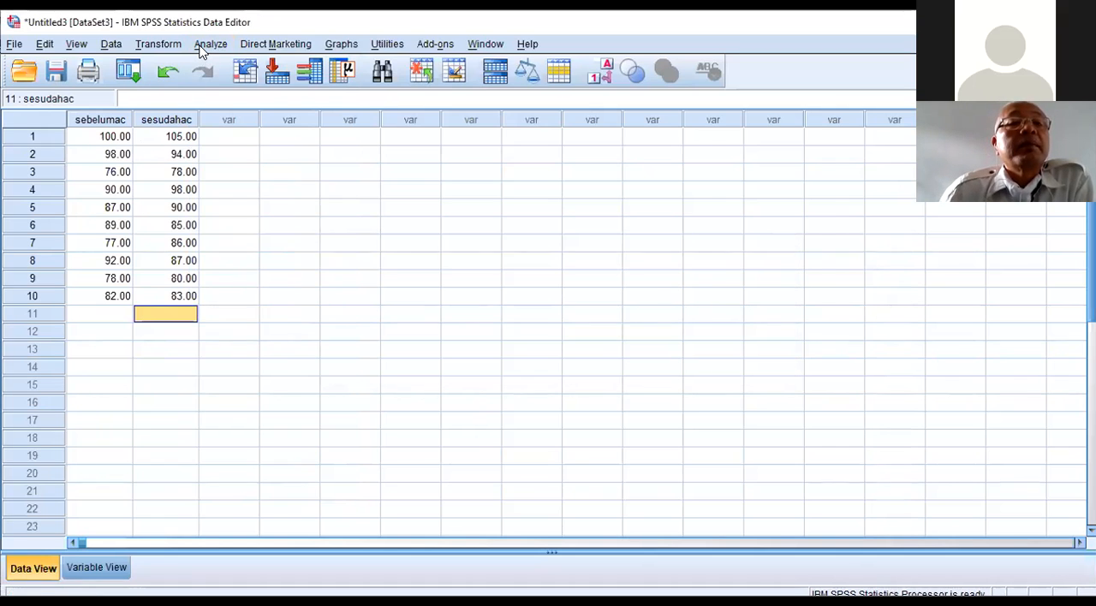
pyautogui.click(206, 46)
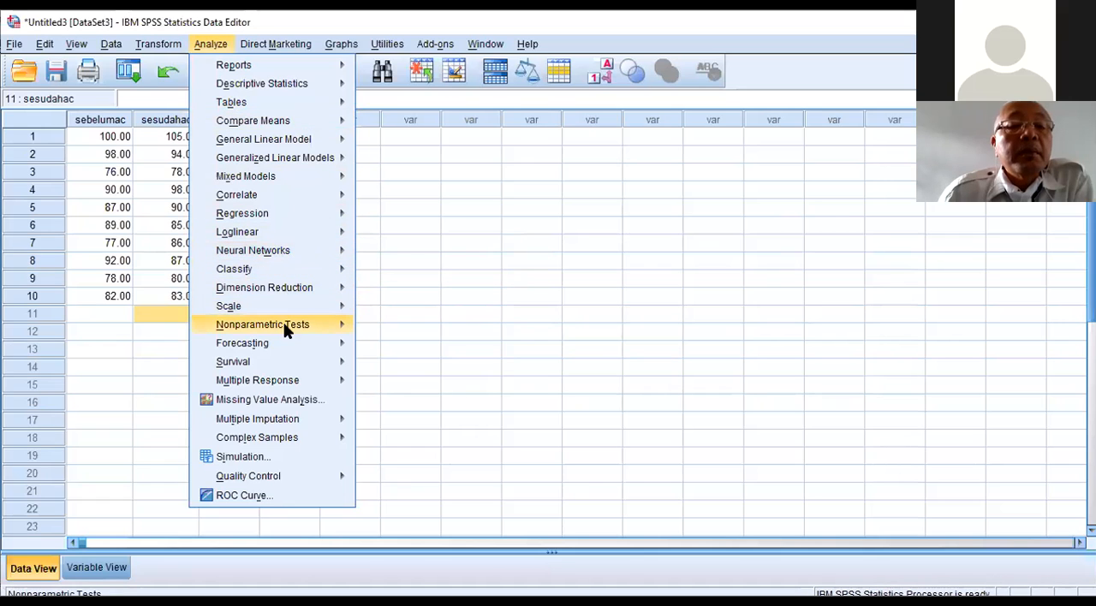
pyautogui.moveTo(288, 330)
pyautogui.moveTo(435, 390)
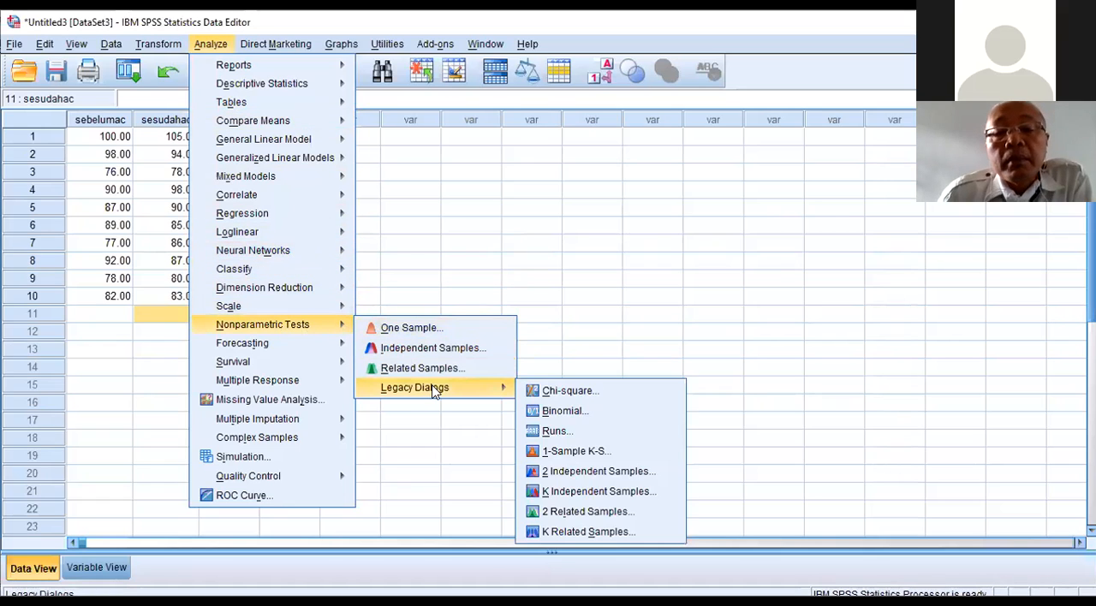
pyautogui.click(566, 452)
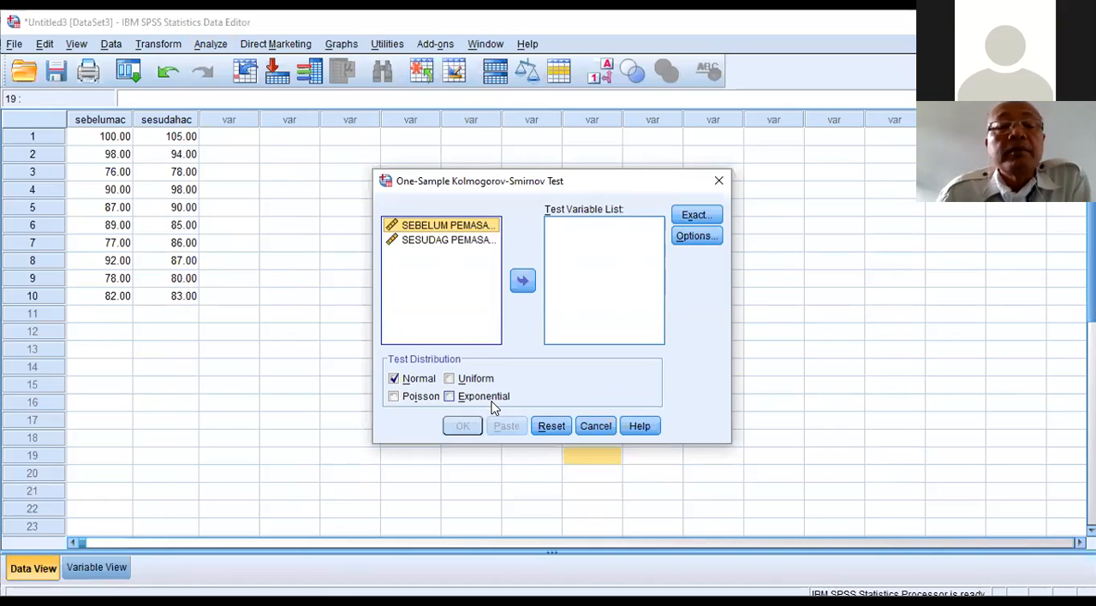
pyautogui.click(598, 434)
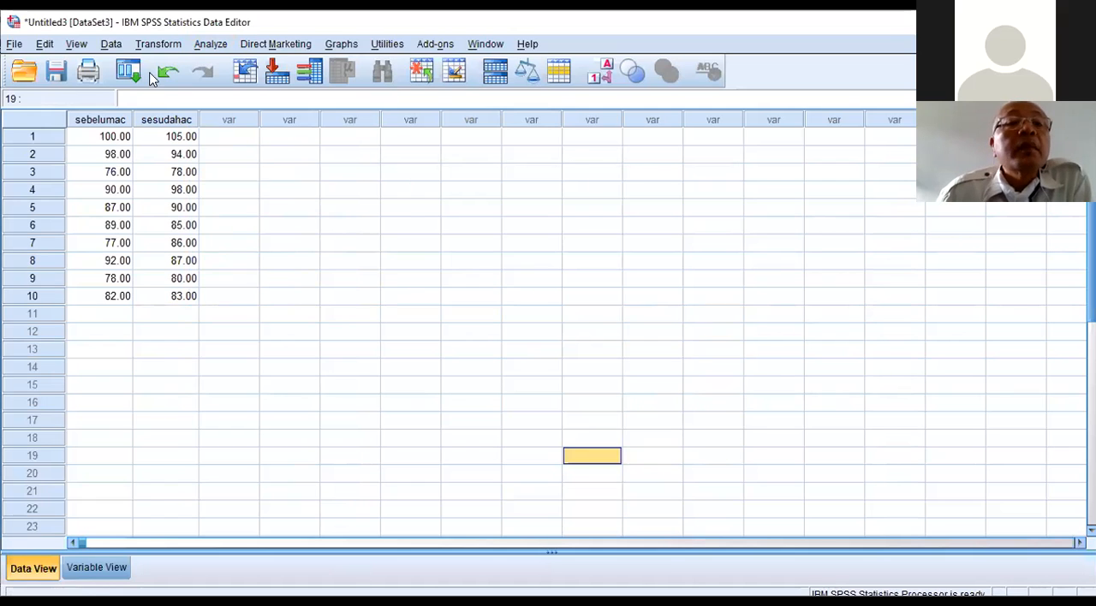
pyautogui.click(221, 49)
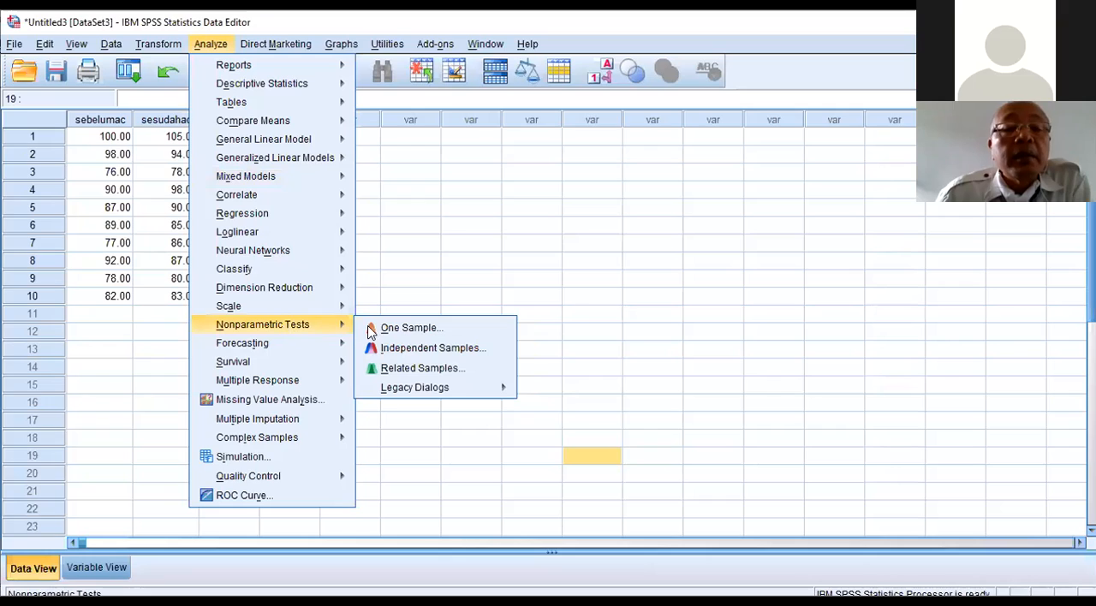
pyautogui.click(437, 369)
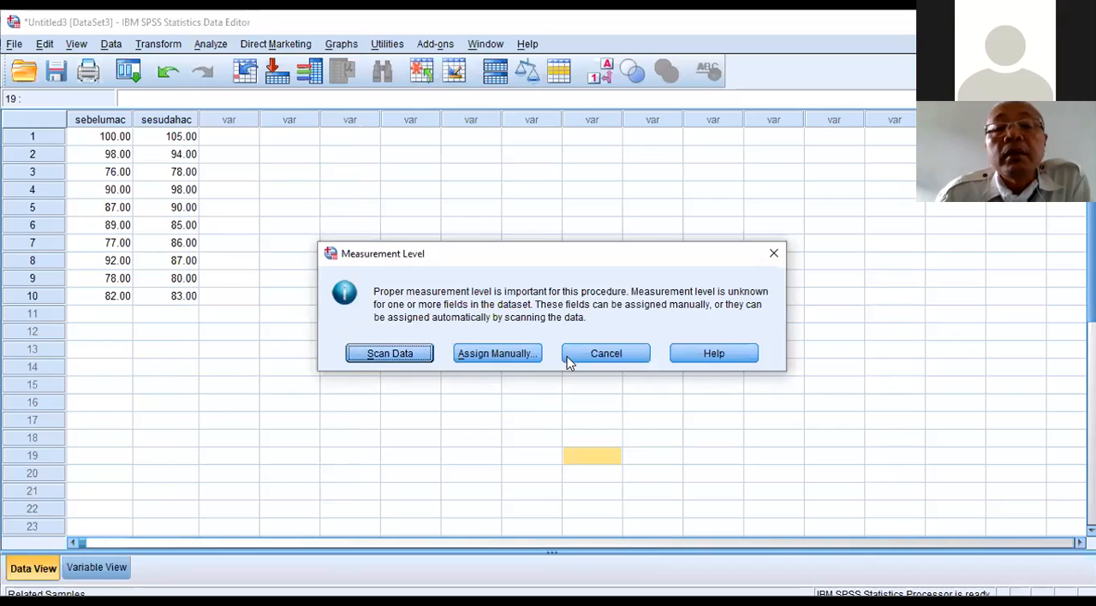
pyautogui.click(610, 354)
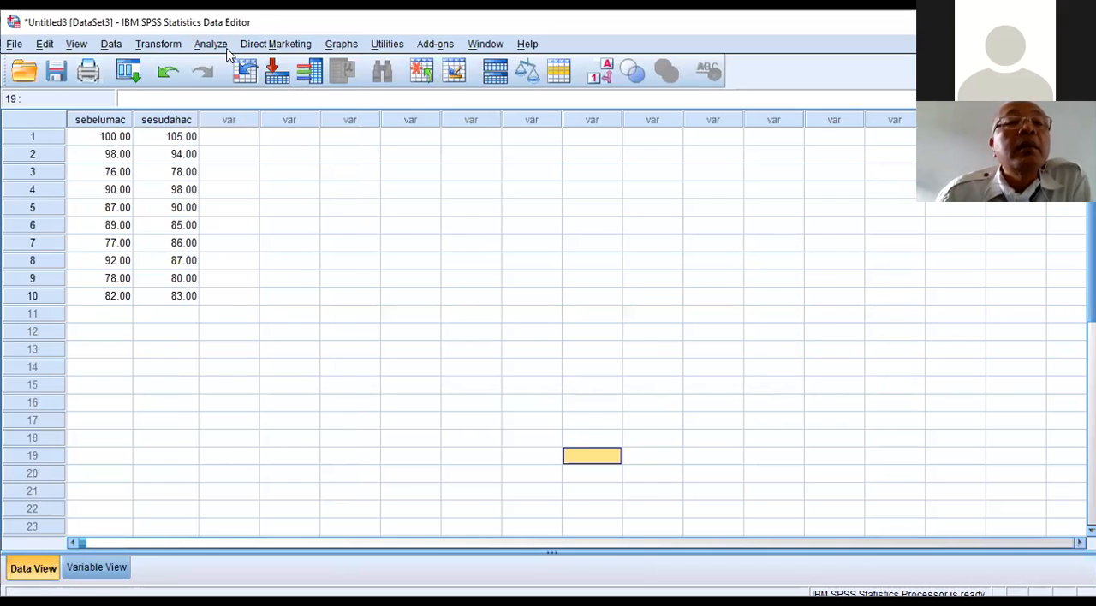
# Step: Start the legacy nonparametric test for K related samples and add both AC installation variables as test variables
pyautogui.click(214, 44)
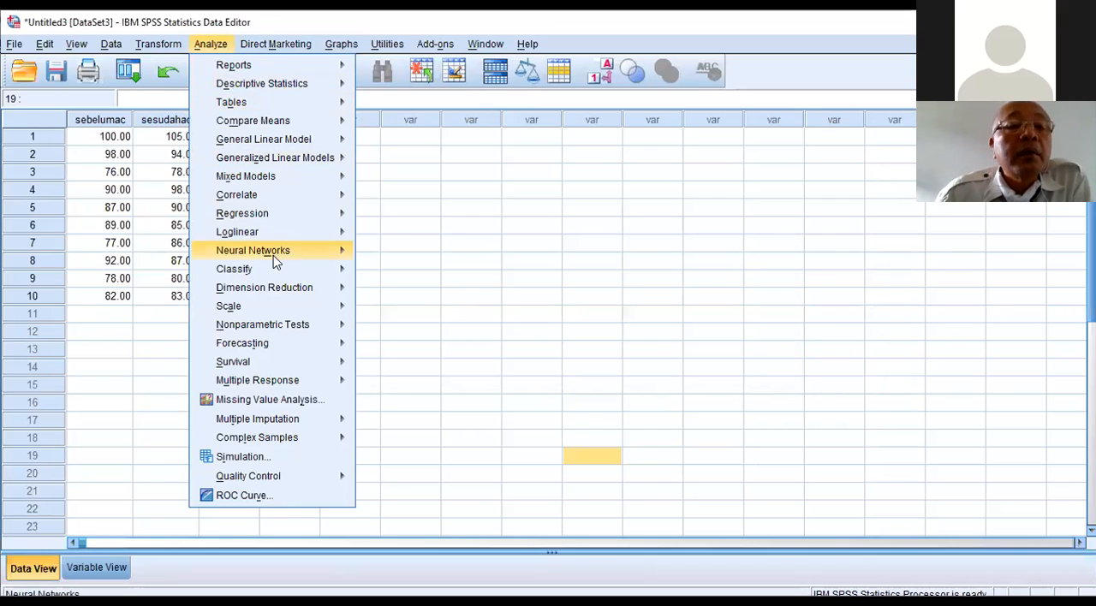
pyautogui.moveTo(315, 325)
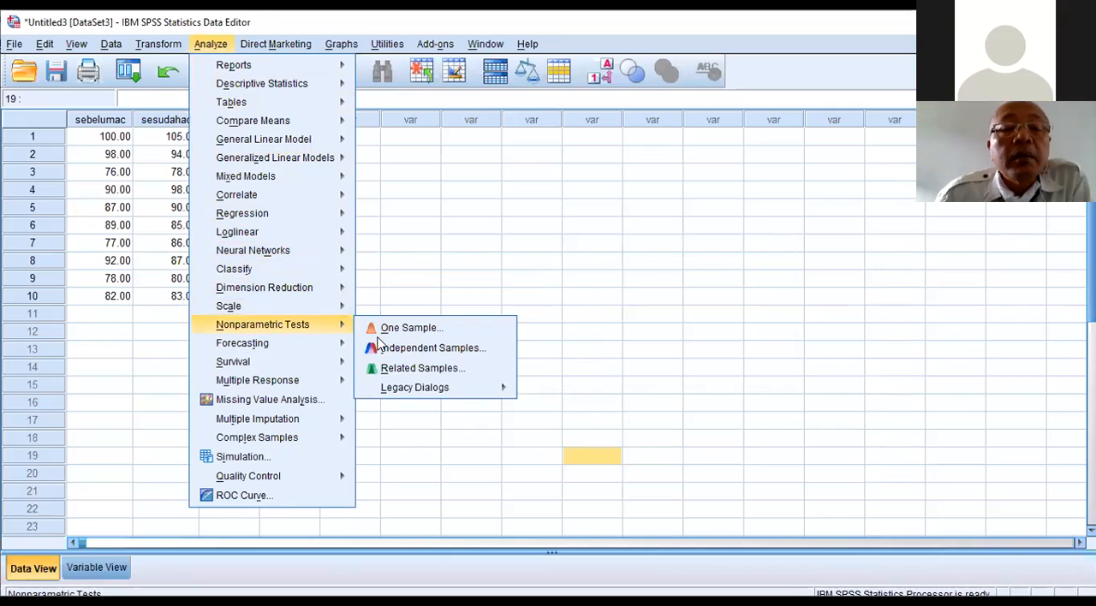
pyautogui.moveTo(467, 396)
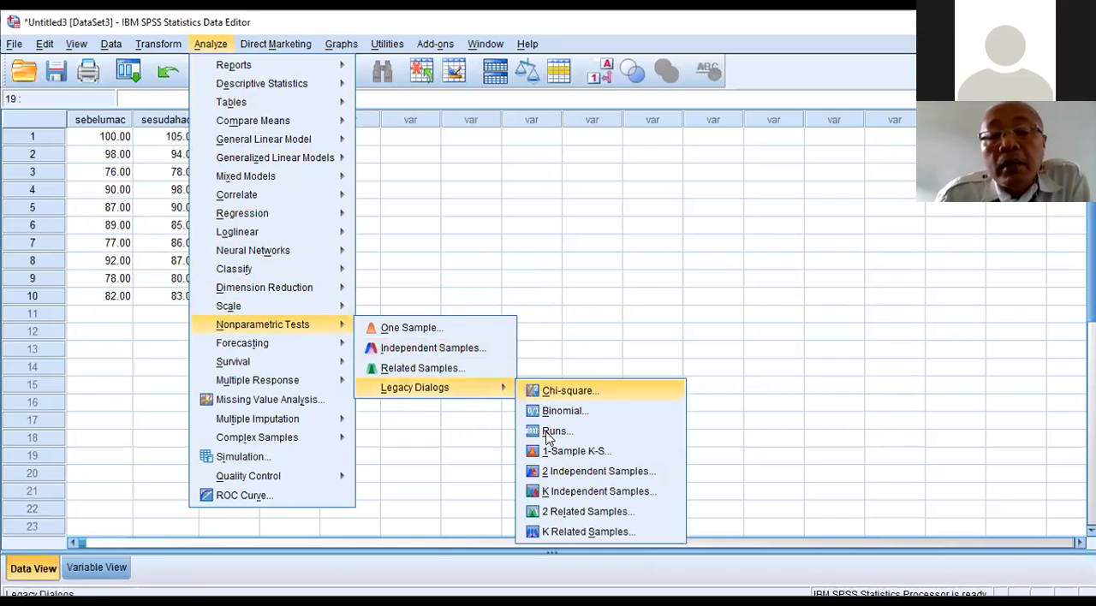
pyautogui.click(589, 532)
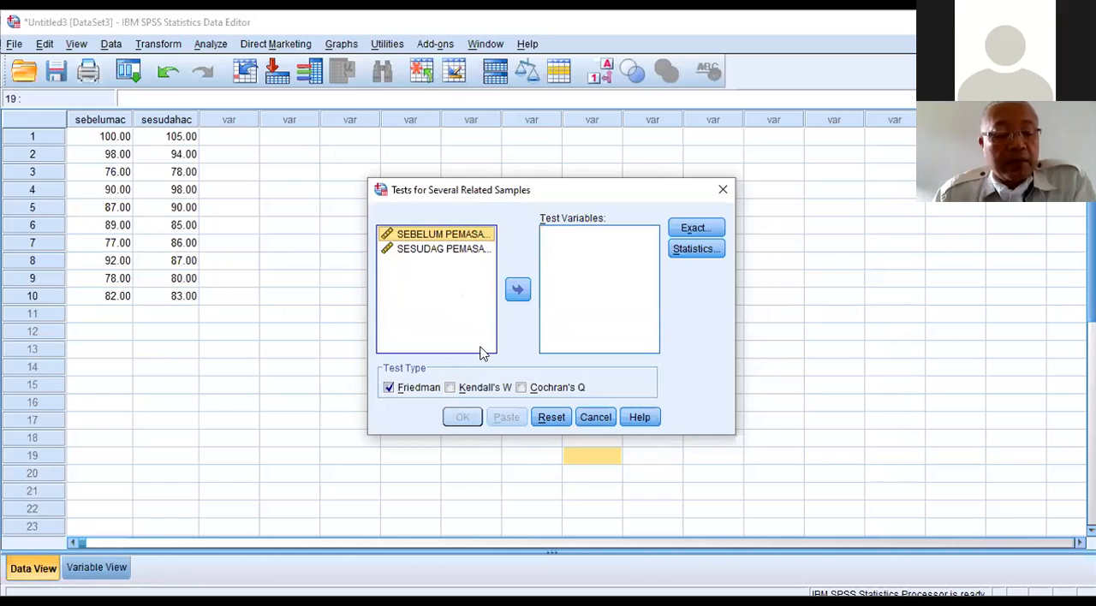
pyautogui.hotkey('ctrl', 'a')
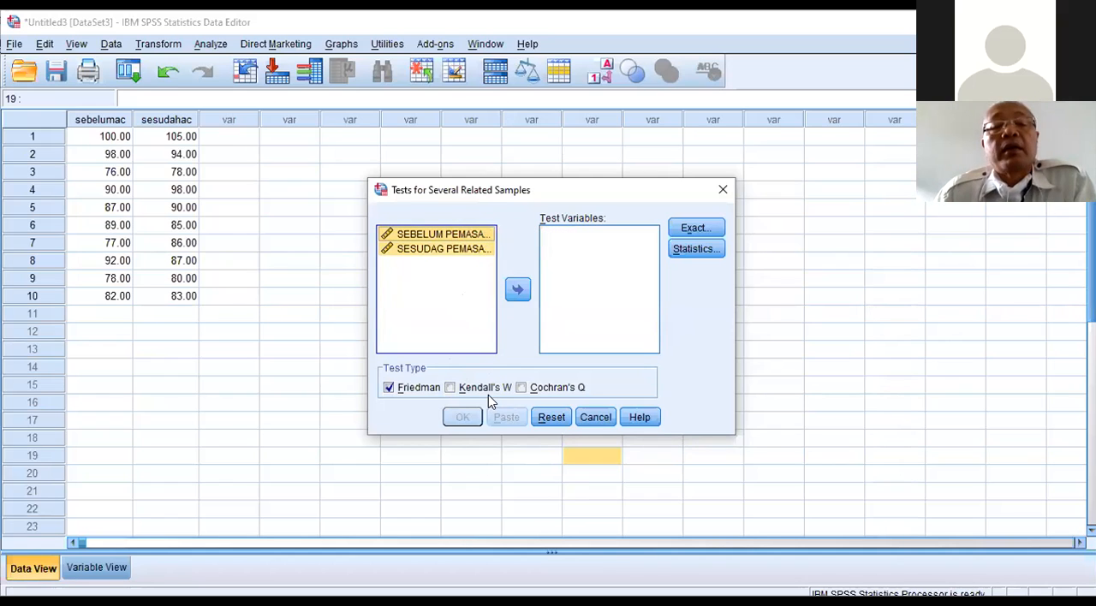
pyautogui.click(517, 291)
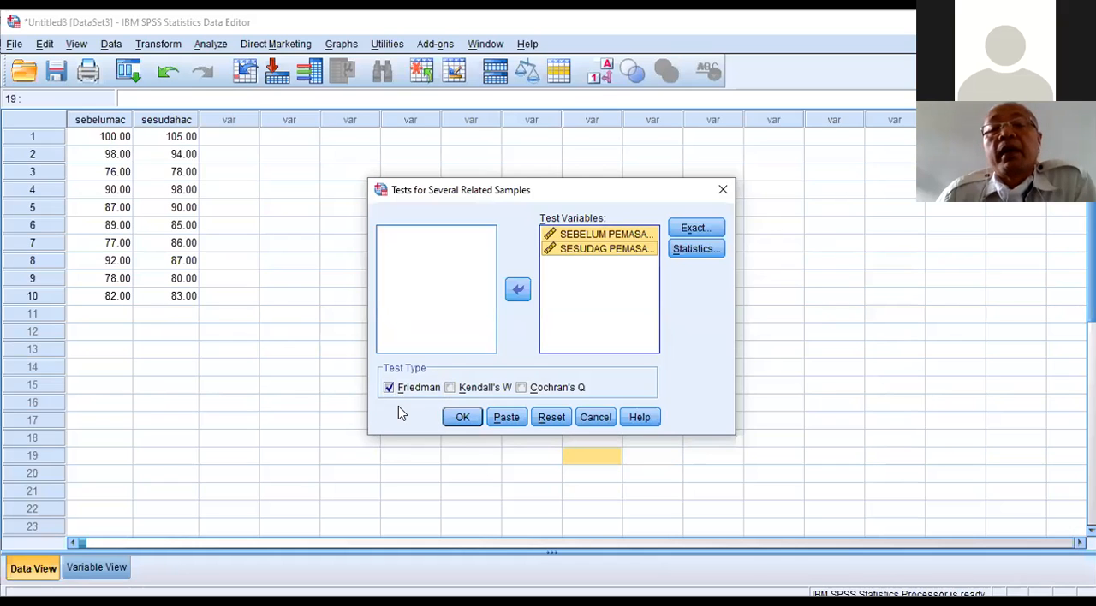
# Step: Include descriptive statistics in the related-samples analysis and run the Friedman test
pyautogui.click(709, 253)
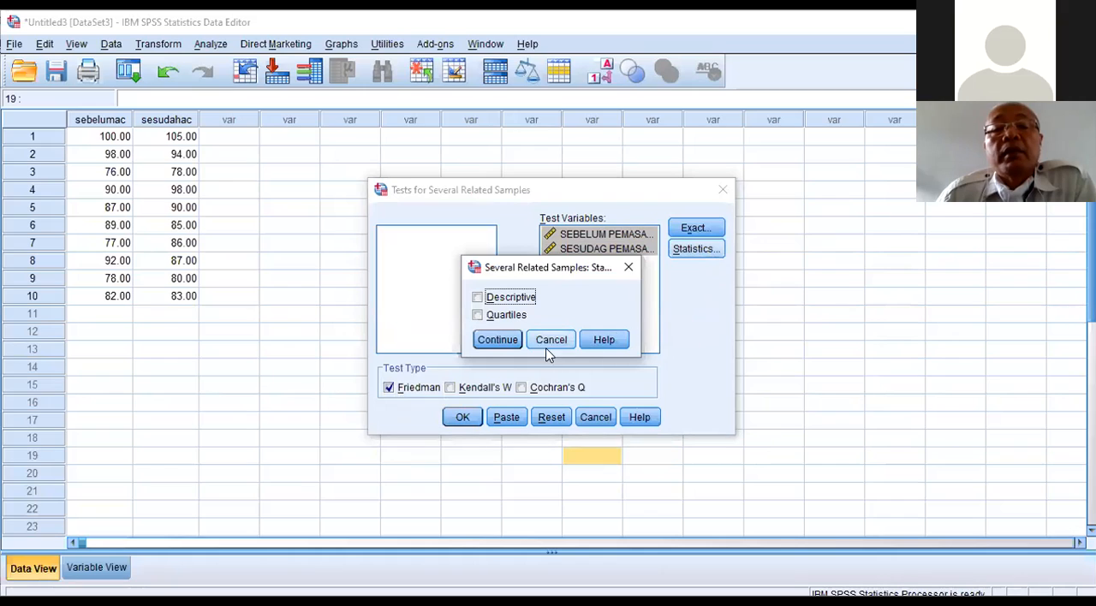
pyautogui.click(491, 301)
pyautogui.click(496, 340)
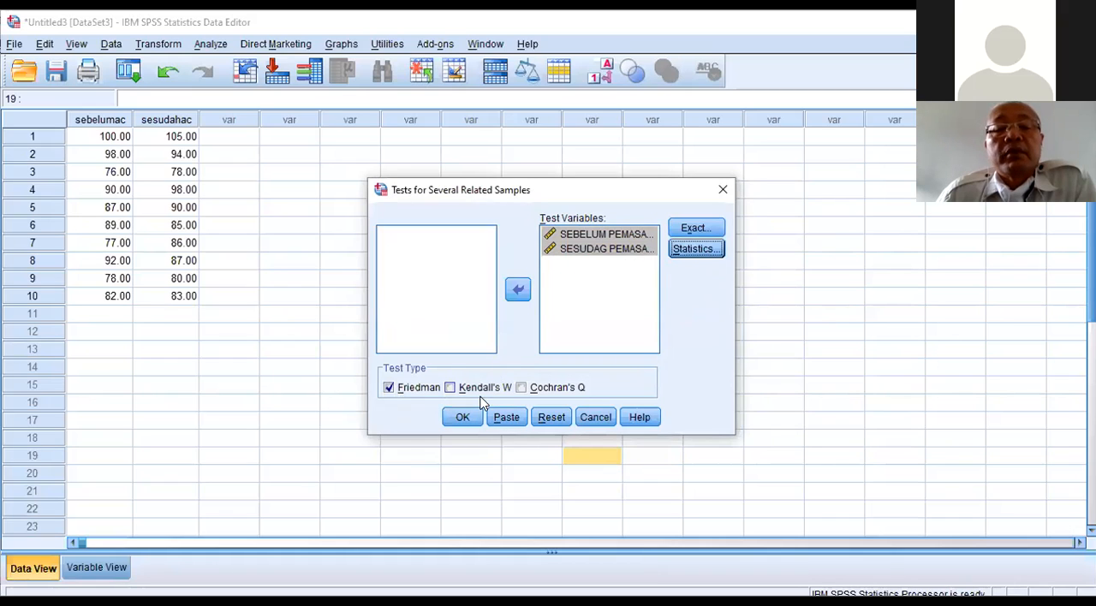
pyautogui.click(466, 417)
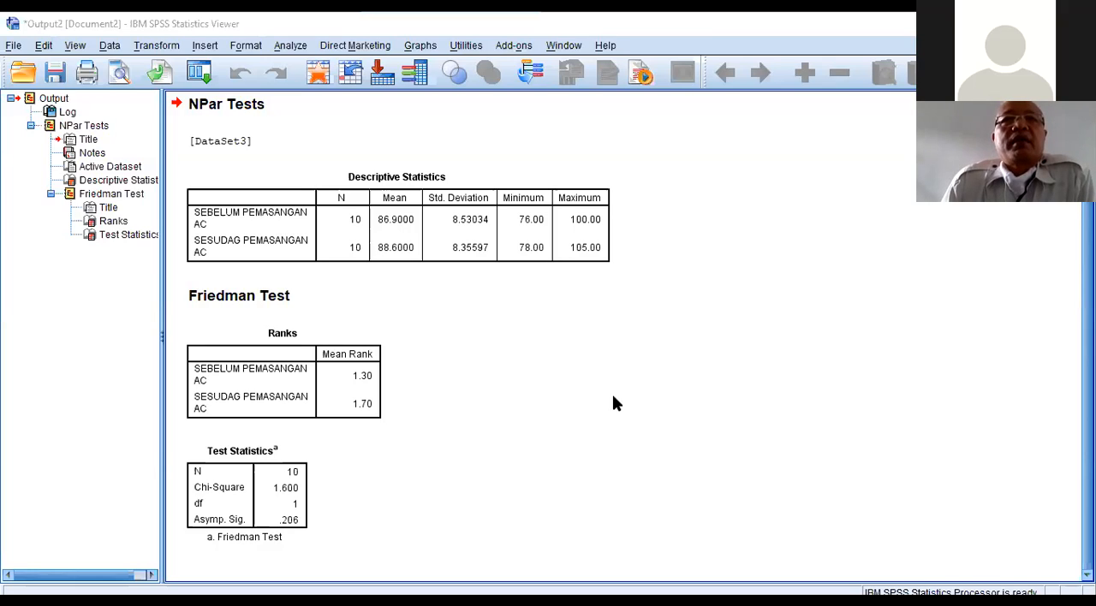
# Step: Run One-Sample Nonparametric Tests with the objective "Automatically compare observed data to hypothesized", and dismiss the One-Sample Kolmogorov-Smirnov Test dialog
pyautogui.click(602, 249)
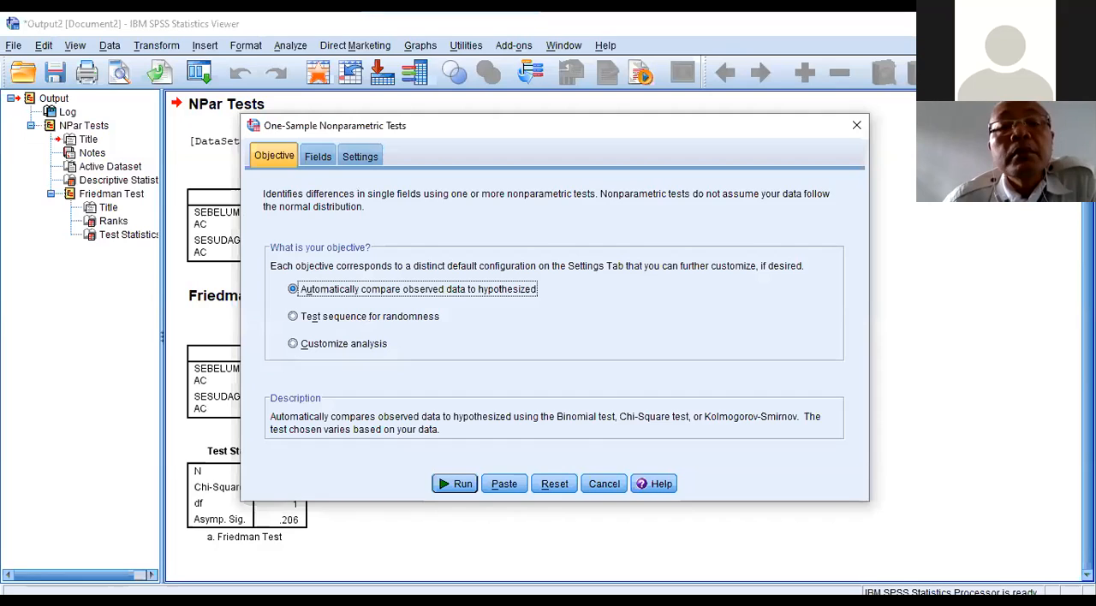
pyautogui.click(454, 484)
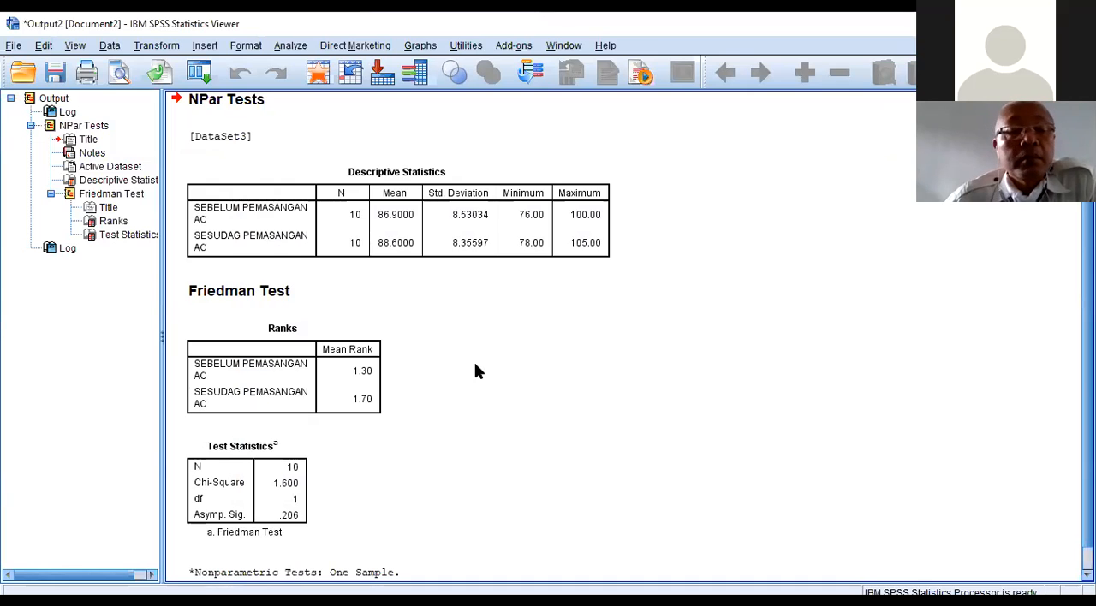
pyautogui.scroll(3, 477, 370)
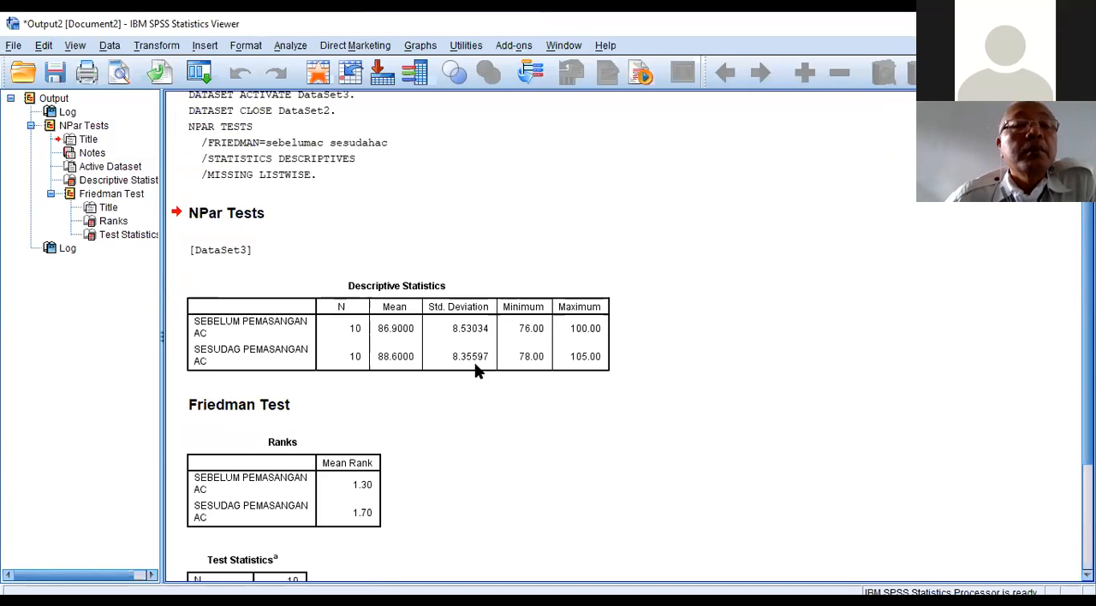
pyautogui.click(476, 365)
pyautogui.scroll(-3, 477, 368)
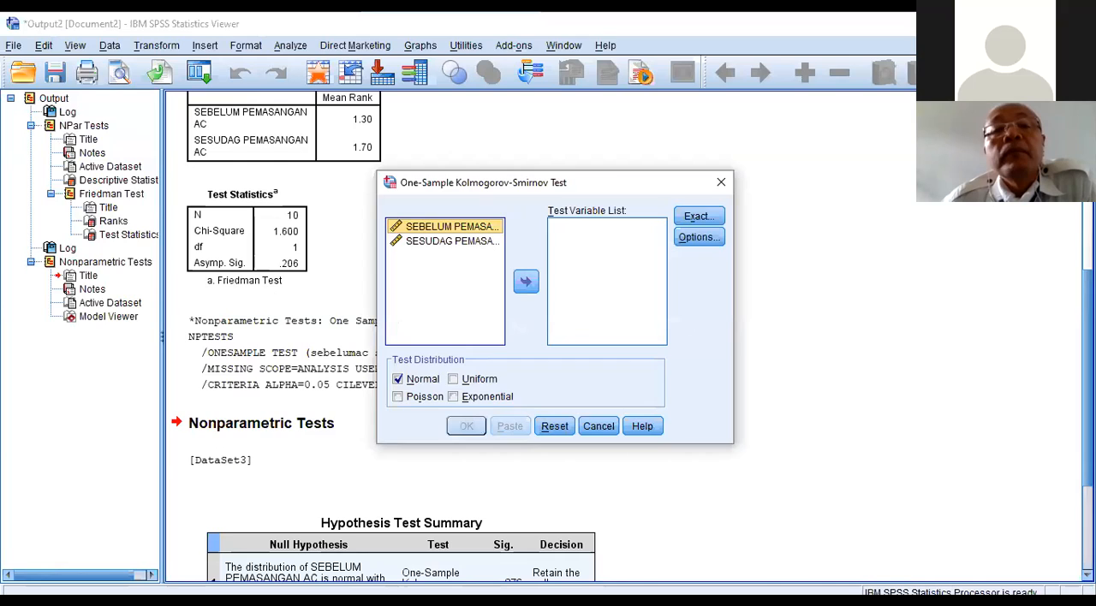
pyautogui.click(599, 426)
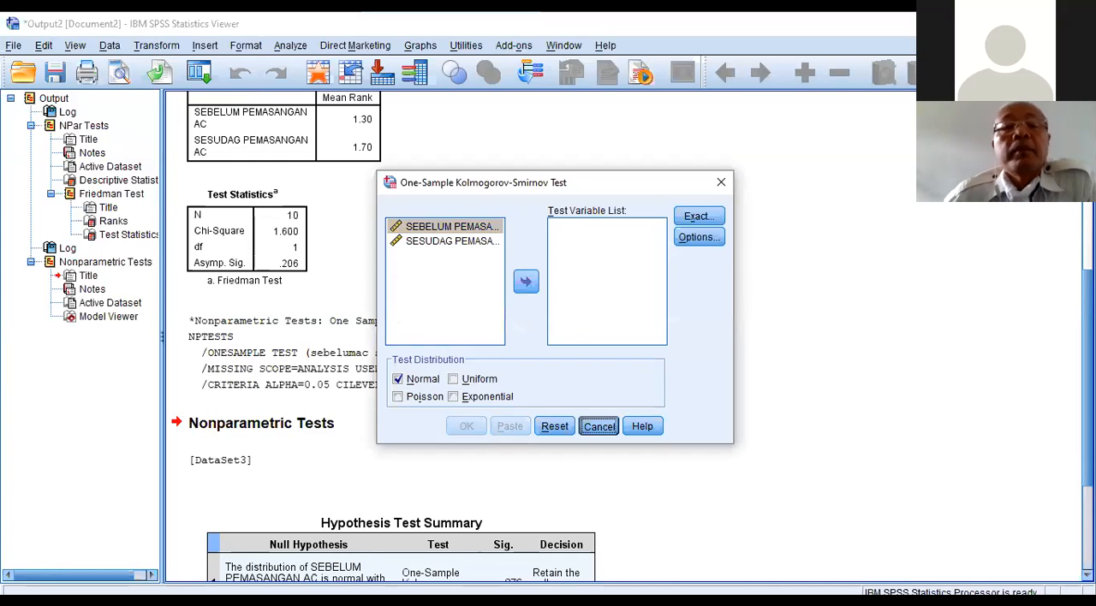
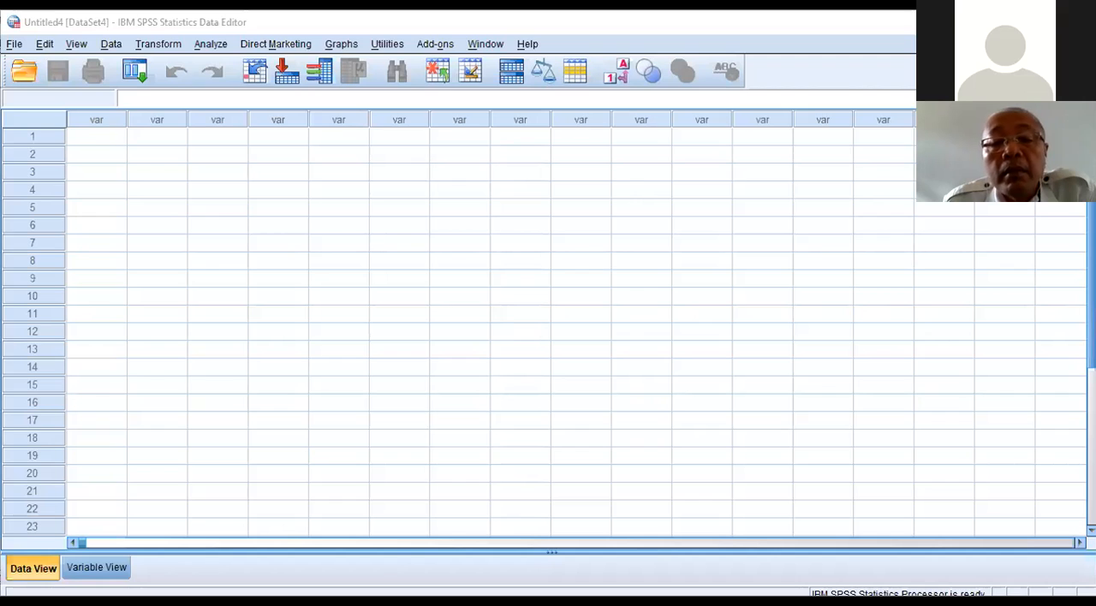
# Step: Define a first variable named smaipa in the empty Untitled4 dataset
pyautogui.click(595, 557)
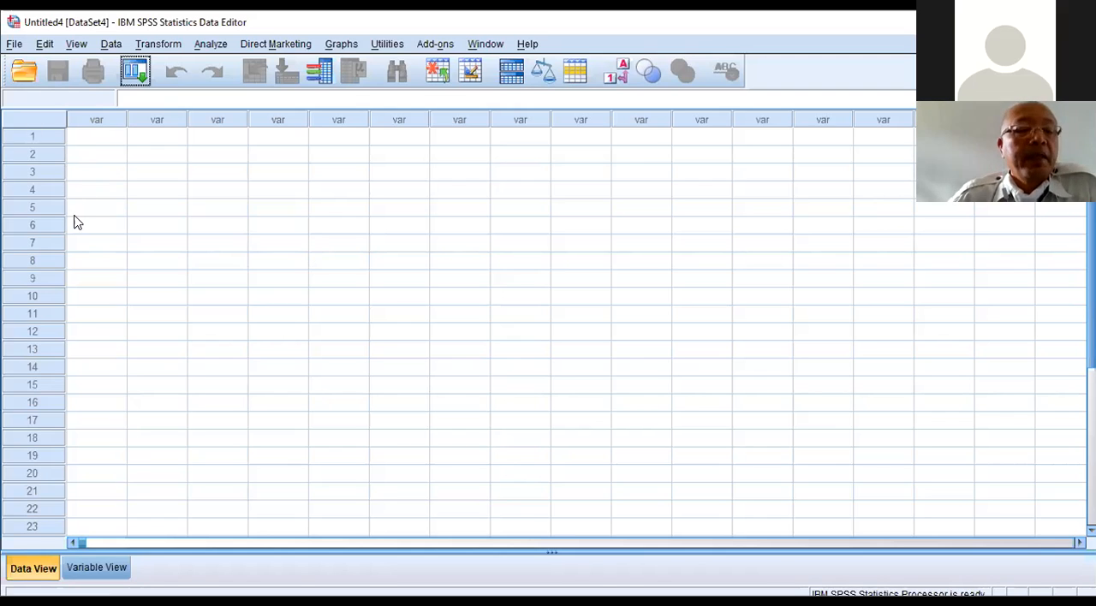
pyautogui.click(86, 568)
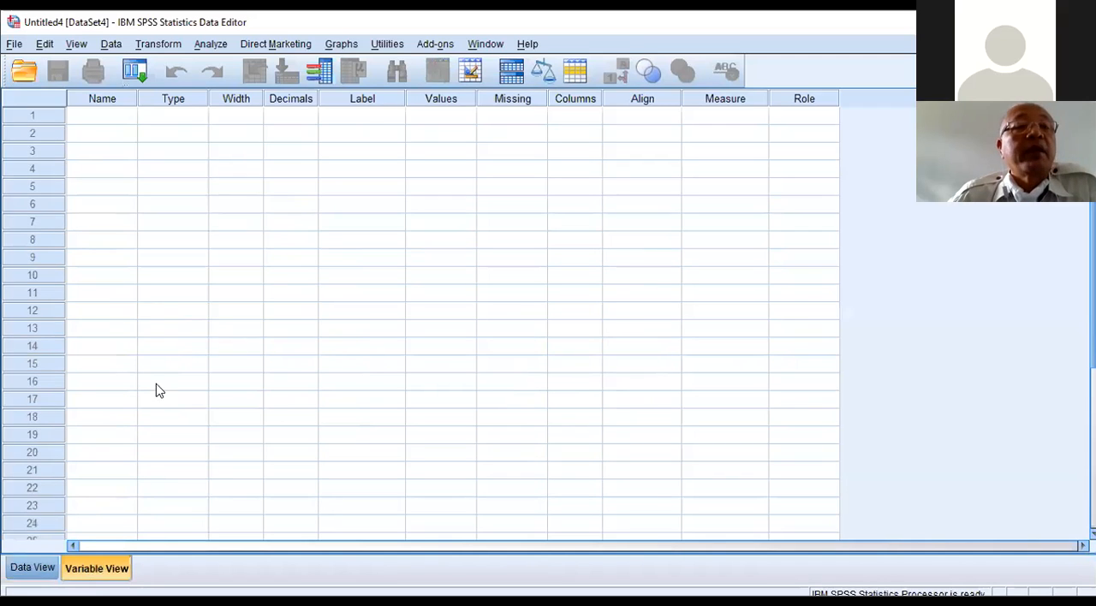
pyautogui.click(104, 116)
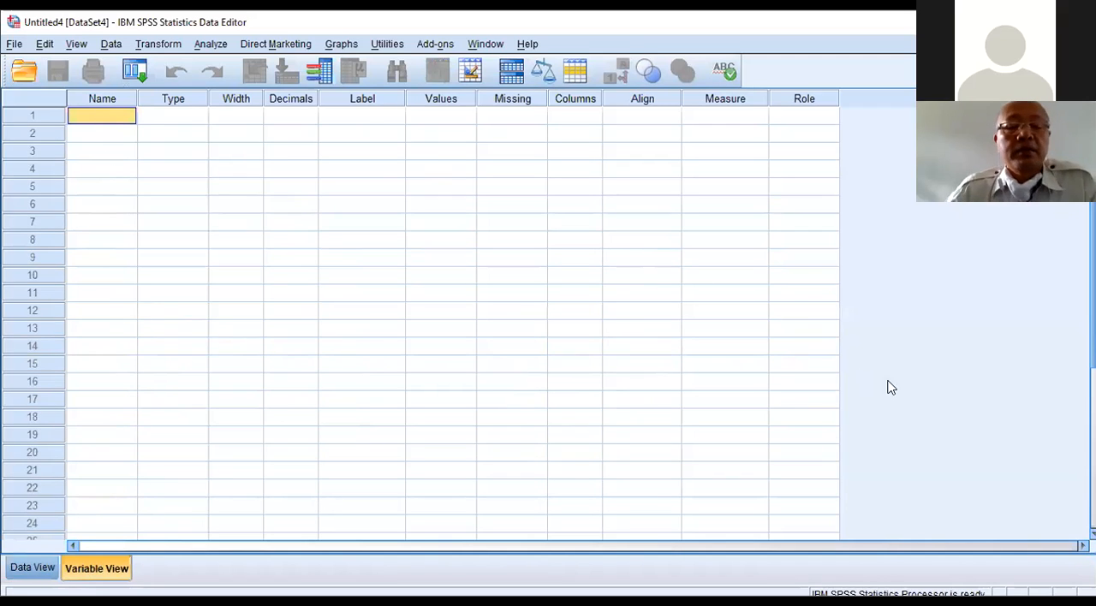
pyautogui.press('capslock')
pyautogui.write('sma')
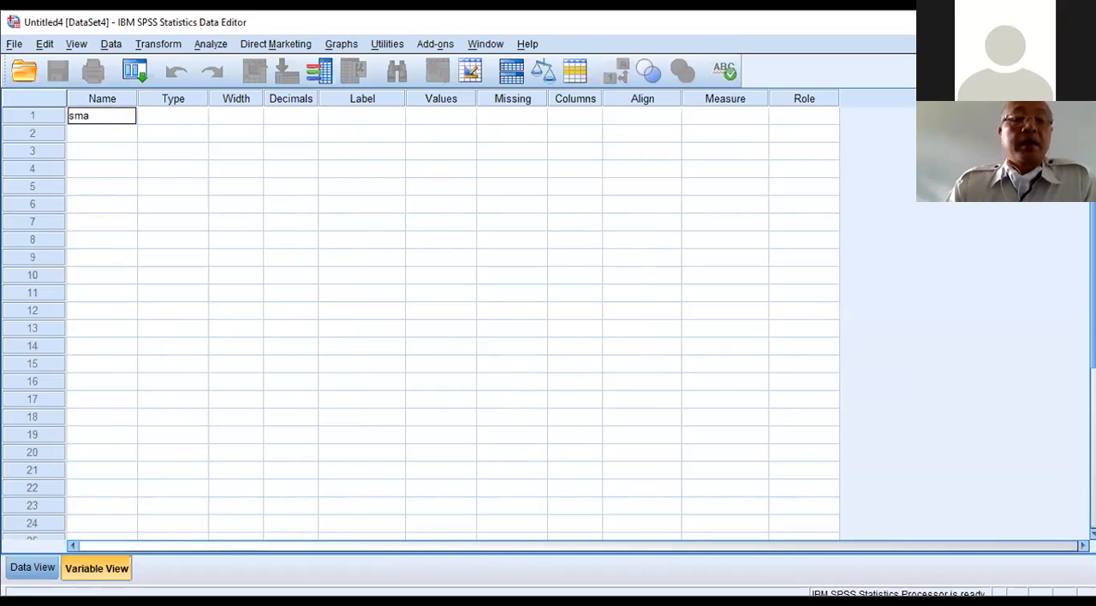
pyautogui.write('ipa')
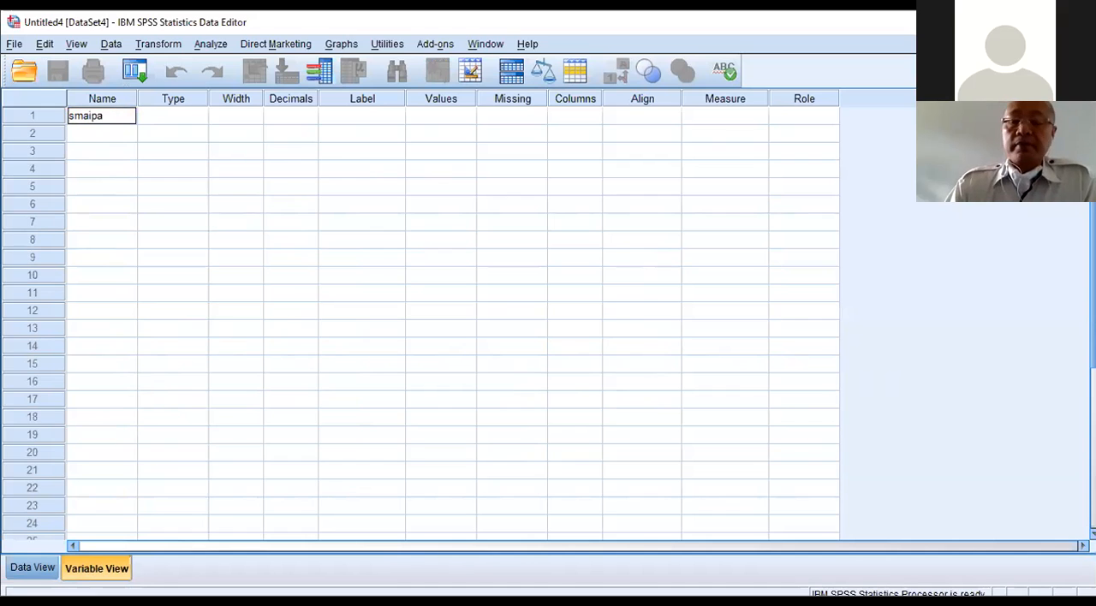
pyautogui.press('Return')
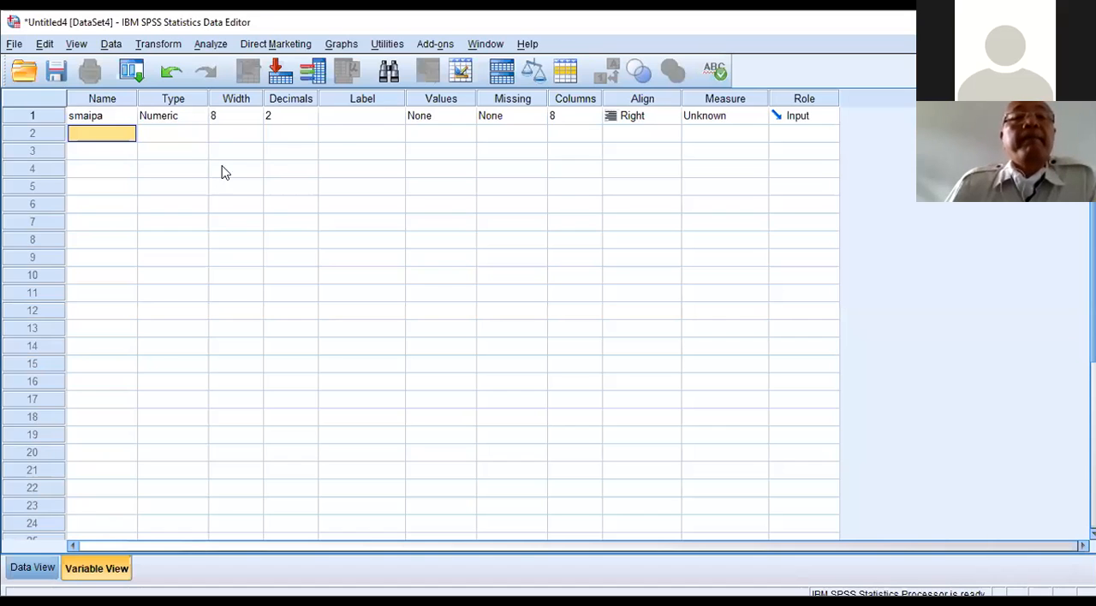
# Step: Give the smaipa variable the label "SMA JURUSAN IPA"
pyautogui.click(352, 119)
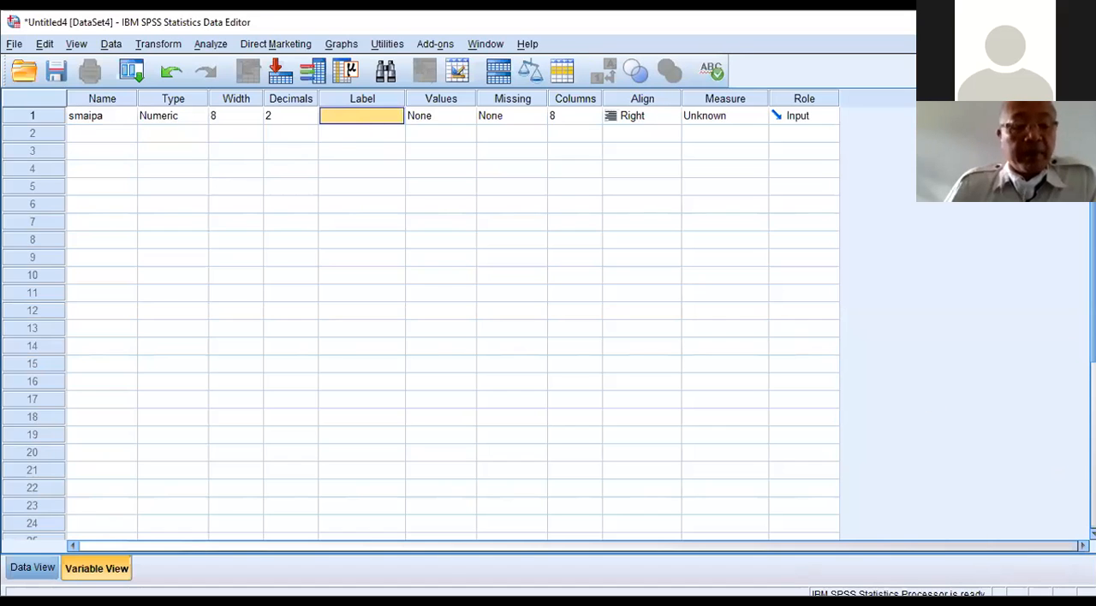
pyautogui.press('F2')
pyautogui.write('S')
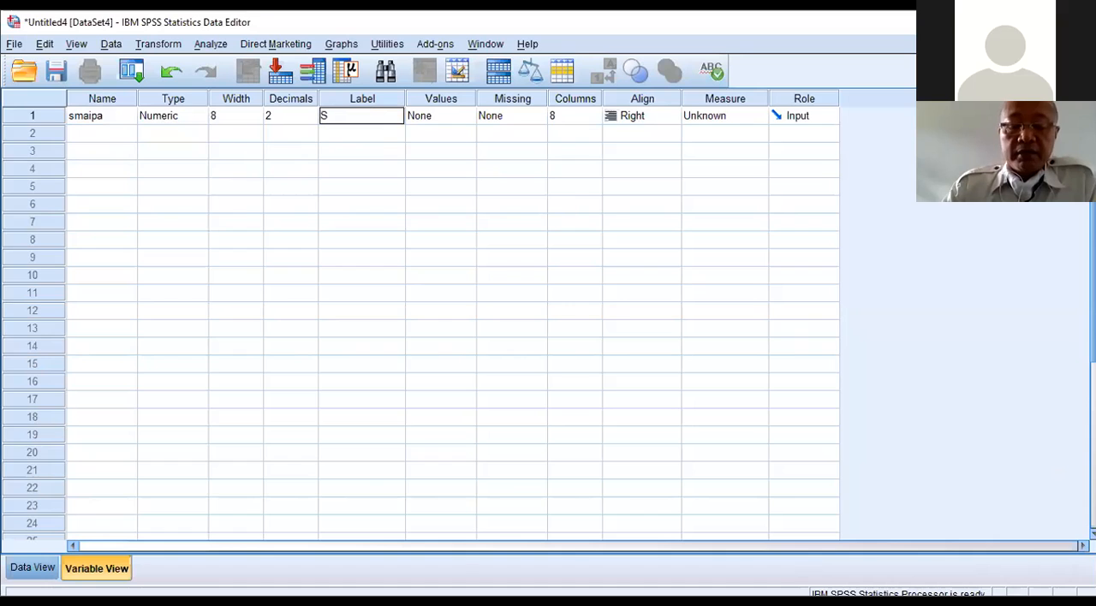
pyautogui.write('MA JURUSAN IPA')
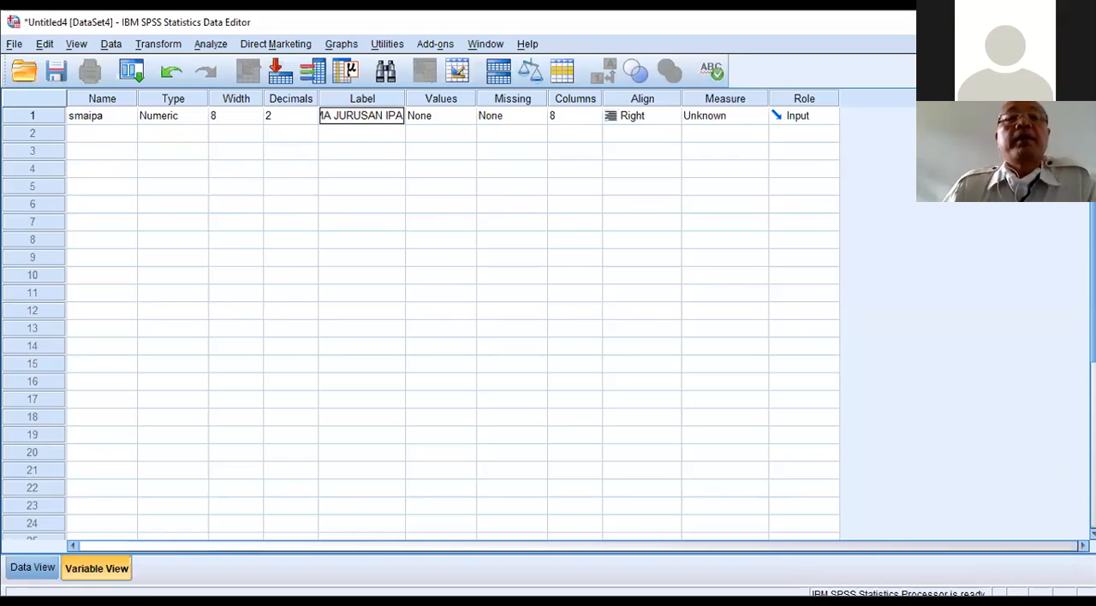
pyautogui.press('Return')
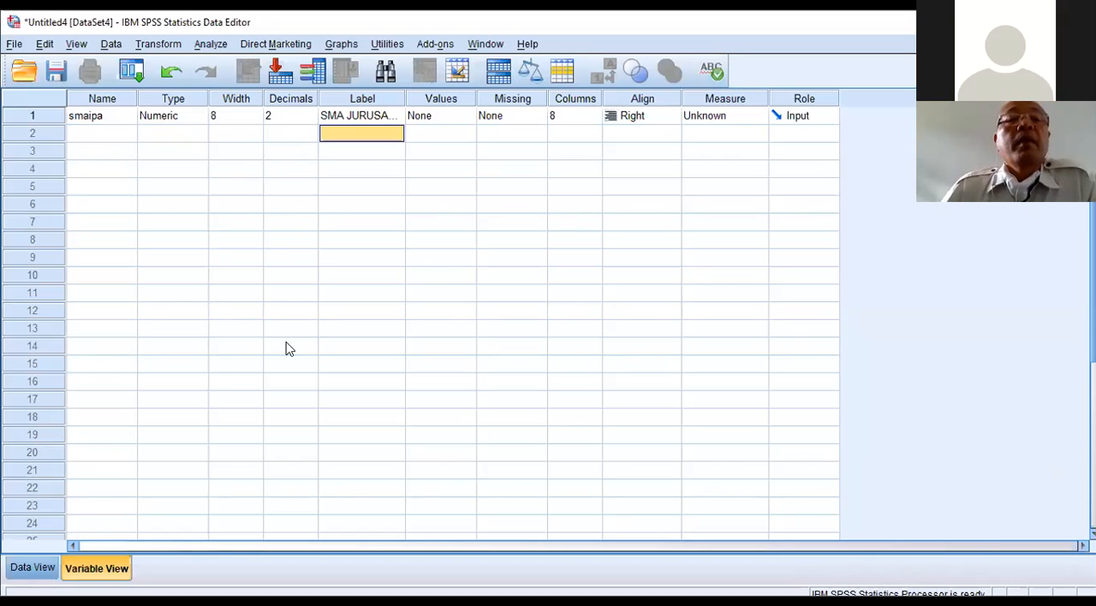
# Step: Define a second variable named smaips below smaipa
pyautogui.click(76, 137)
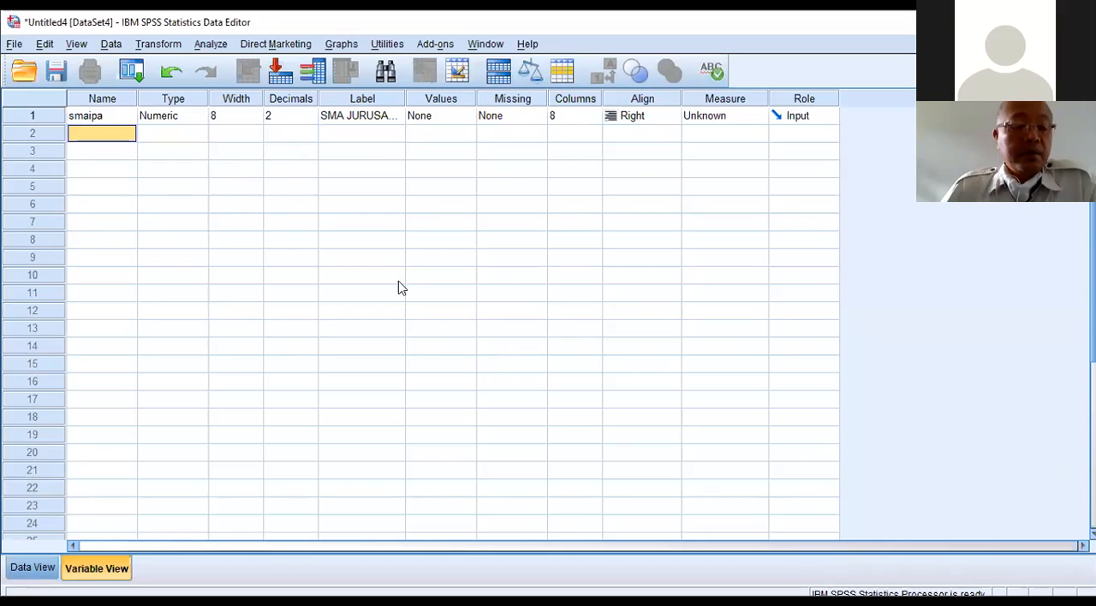
pyautogui.press('capslock')
pyautogui.write('smaips')
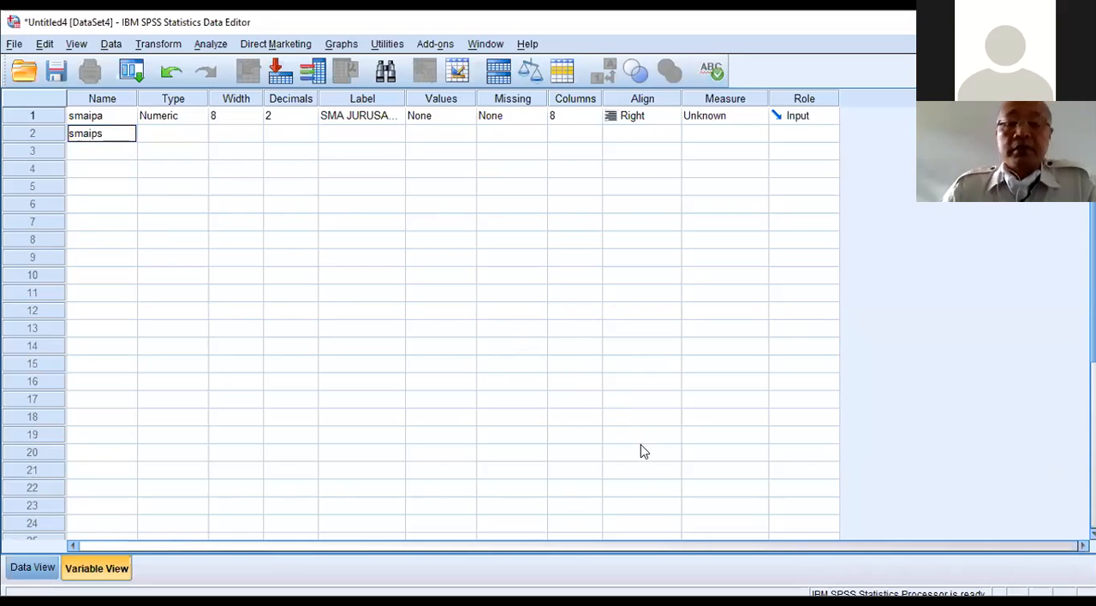
pyautogui.press('Return')
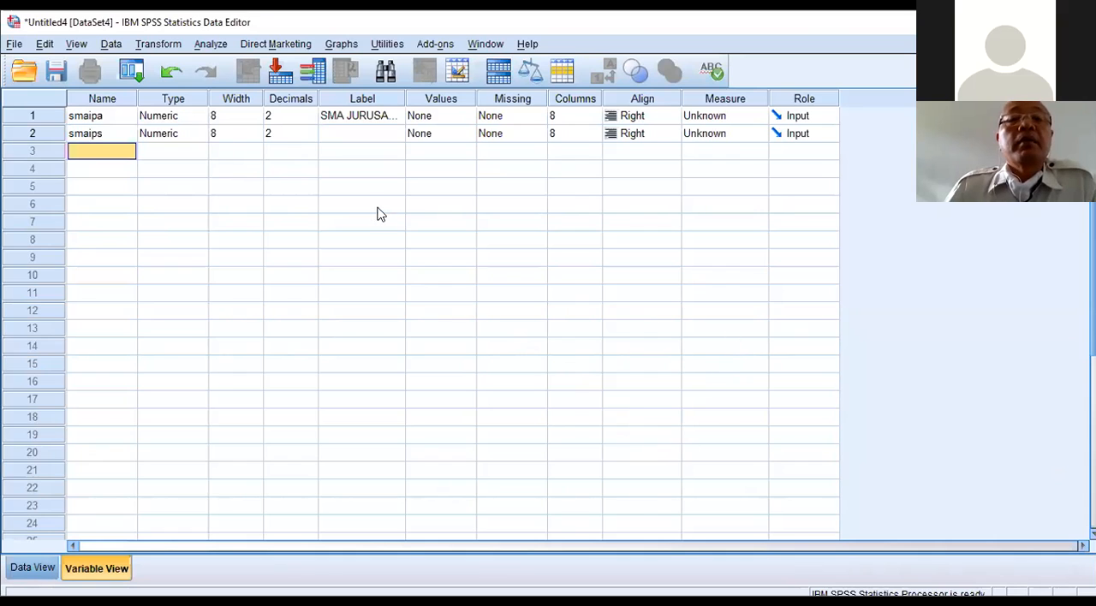
# Step: Give the smaips variable the label "SAM JURUSAN IPS"
pyautogui.click(358, 135)
pyautogui.write('SAM JU')
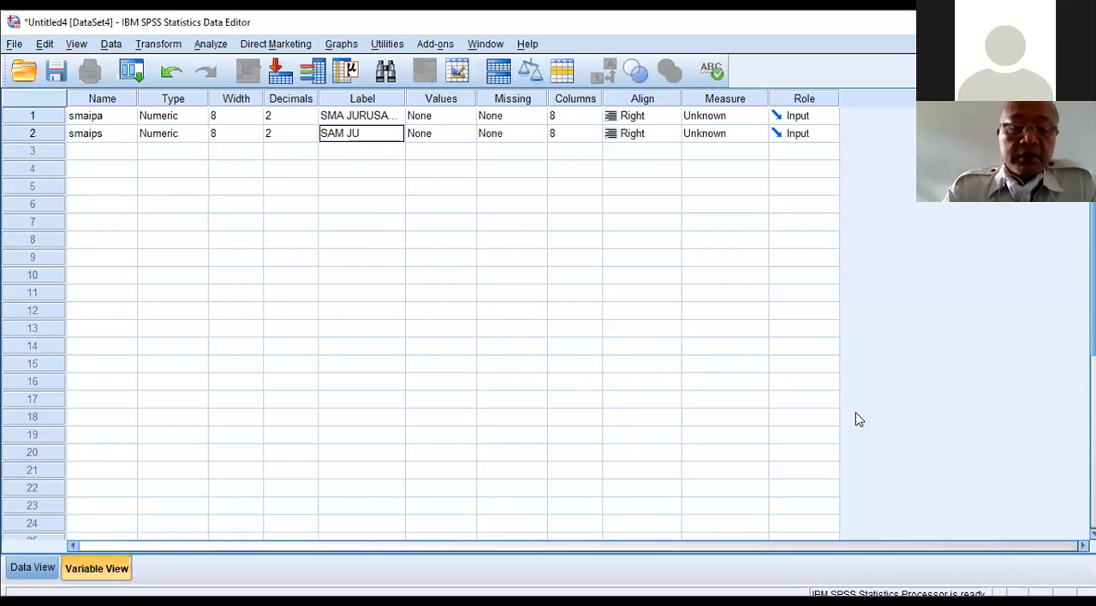
pyautogui.write('RUSAN IPS')
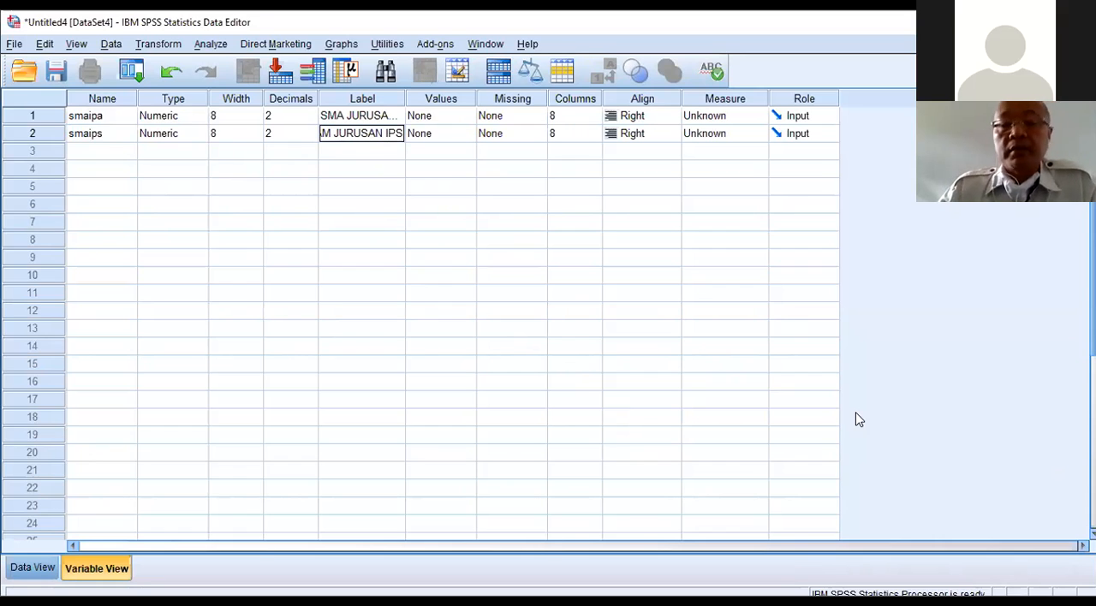
pyautogui.press('Return')
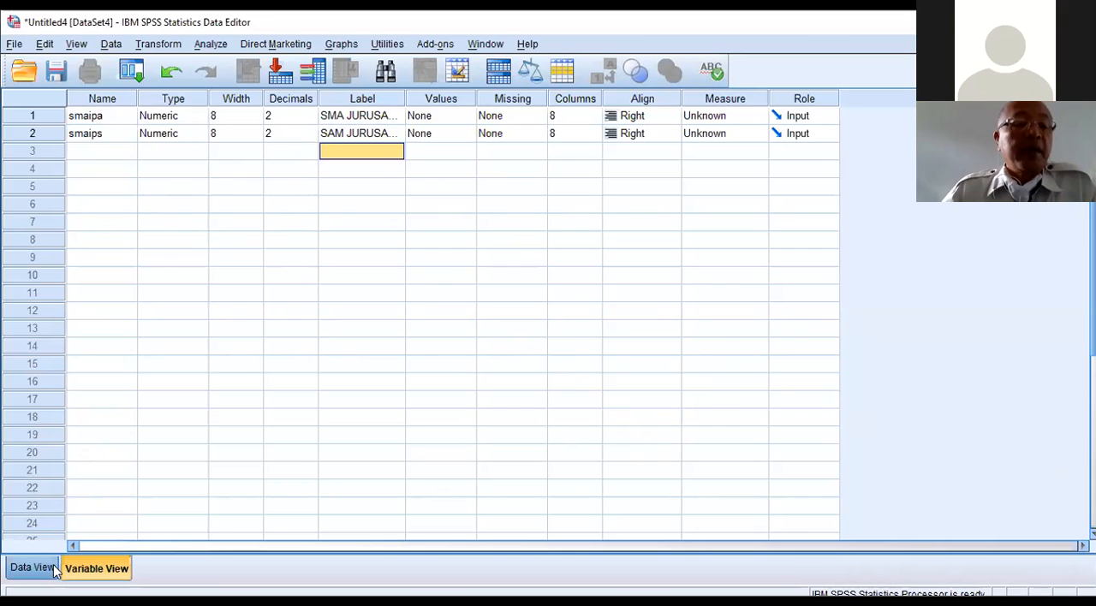
# Step: Enter 78, 89, 90, 88 and 95 as the smaipa values for cases 1 to 5 in the data grid
pyautogui.click(31, 569)
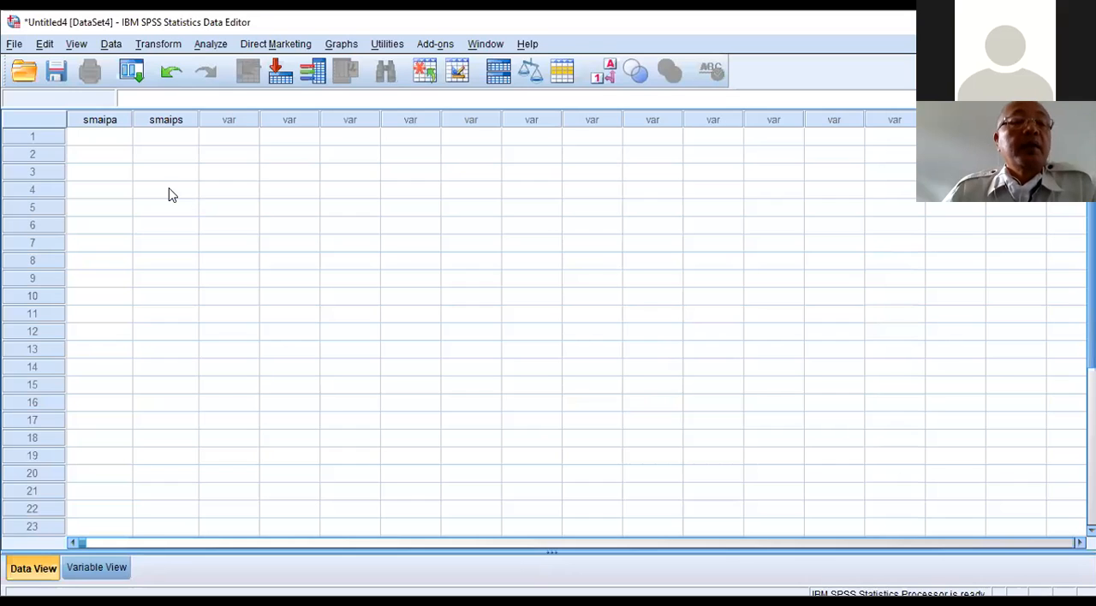
pyautogui.click(119, 143)
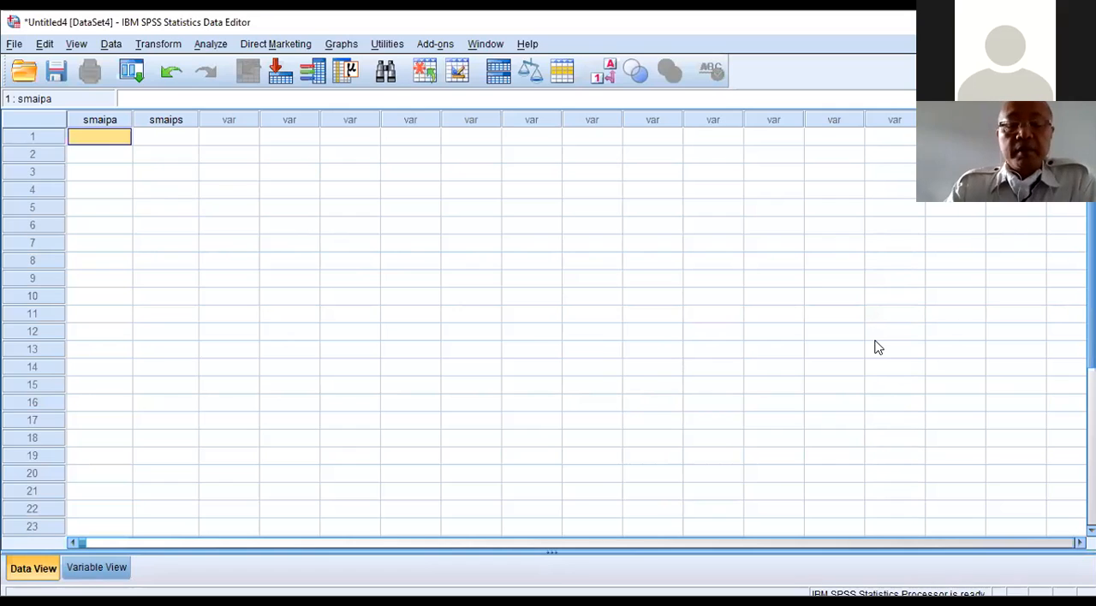
pyautogui.write('78')
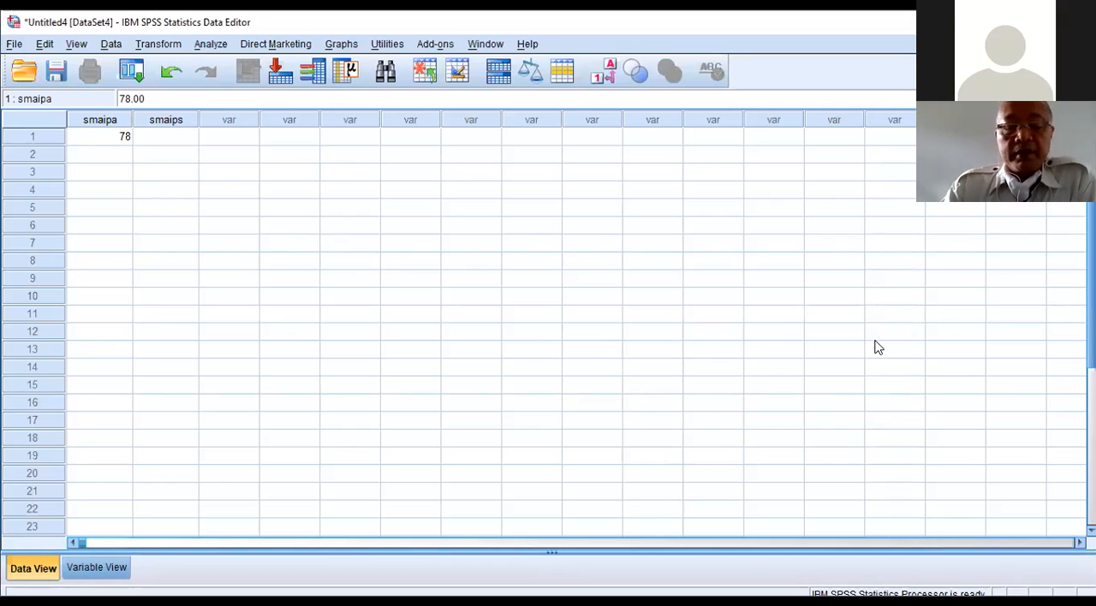
pyautogui.press('Return')
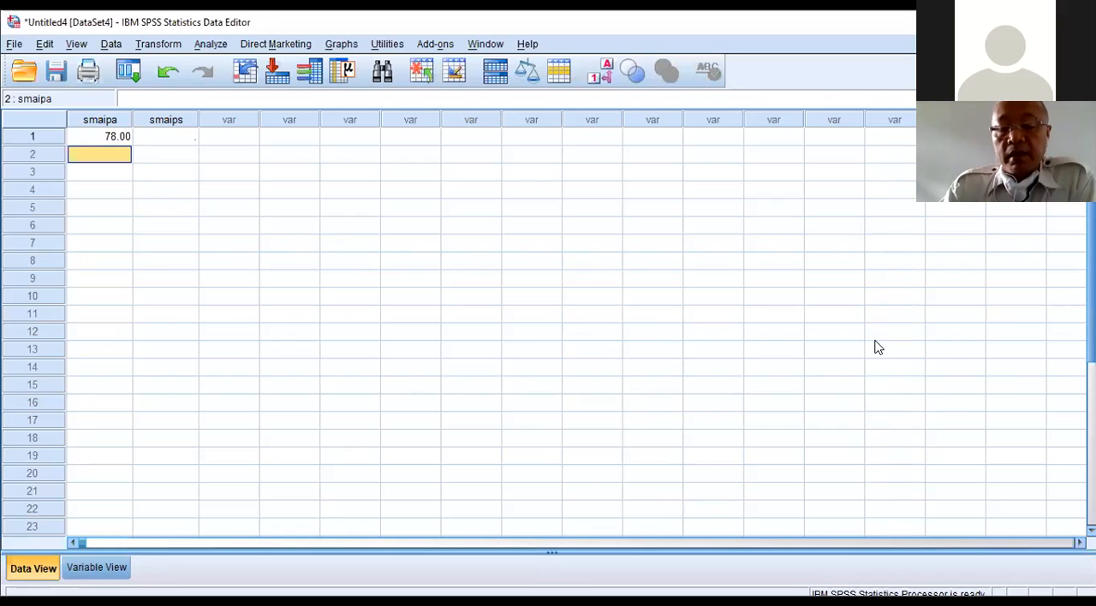
pyautogui.write('89')
pyautogui.press('Return')
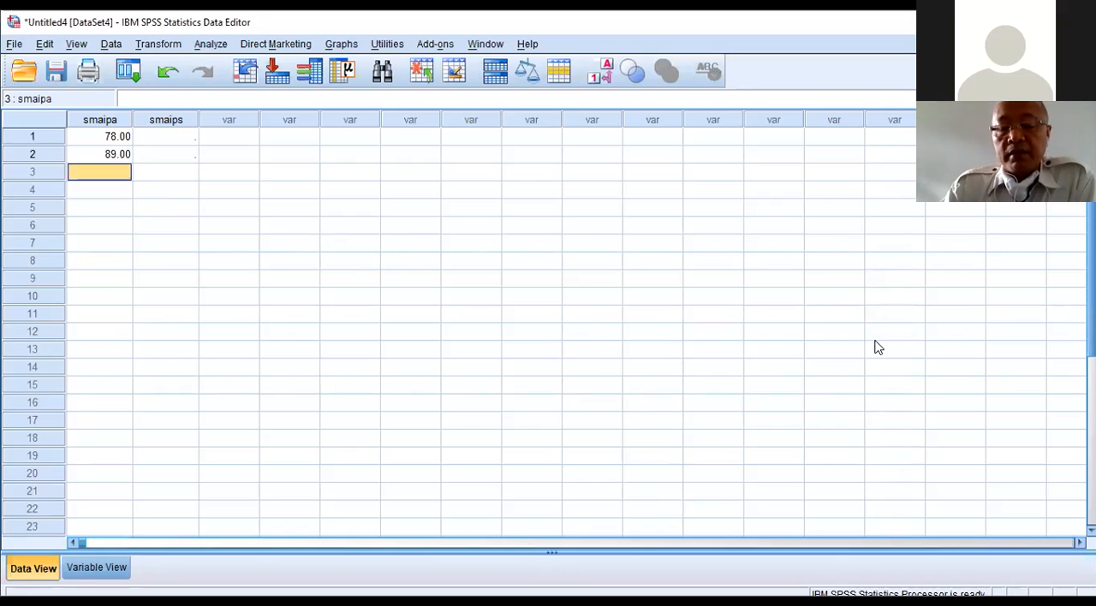
pyautogui.write('90')
pyautogui.press('Return')
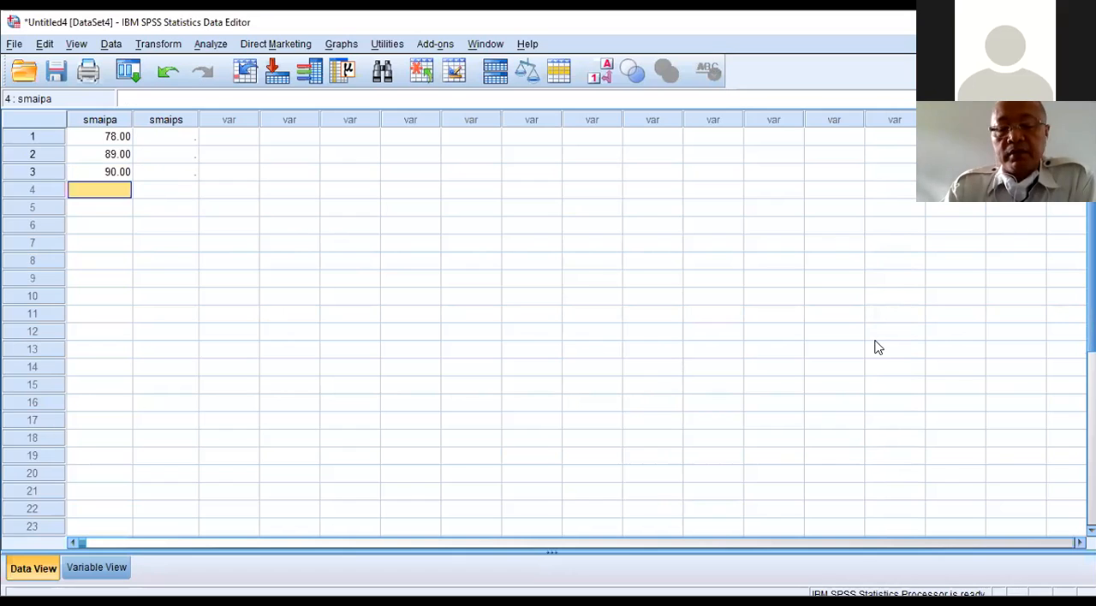
pyautogui.write('88')
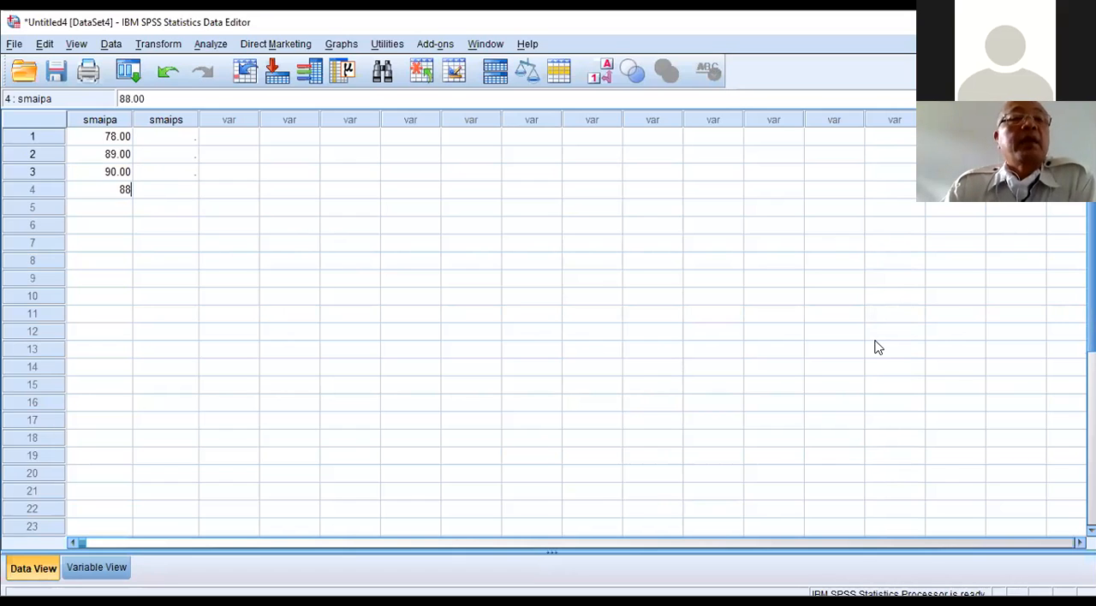
pyautogui.press('Return')
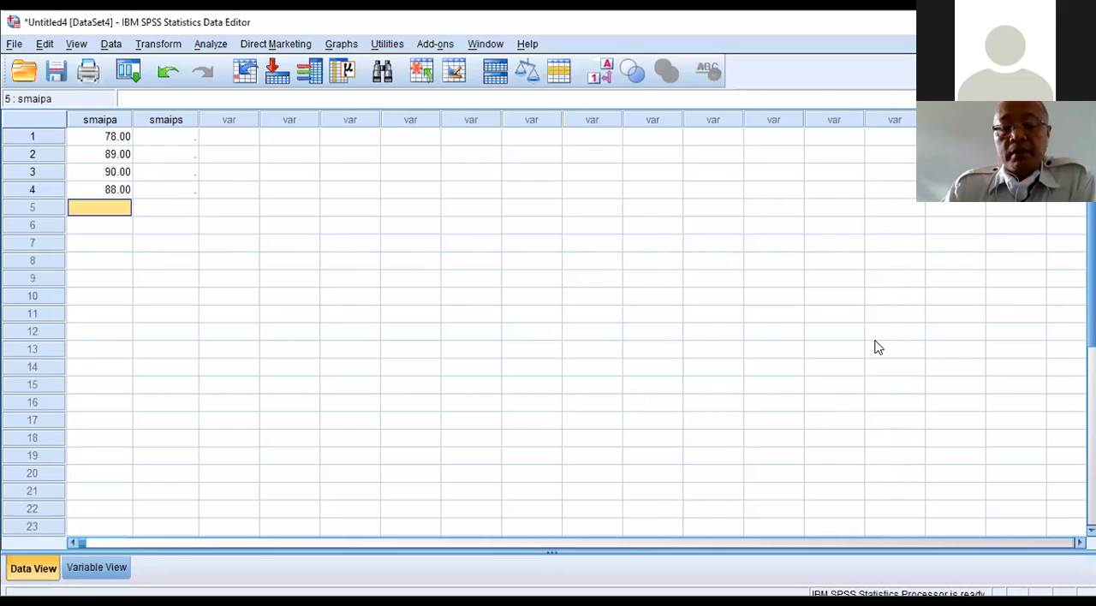
pyautogui.write('9')
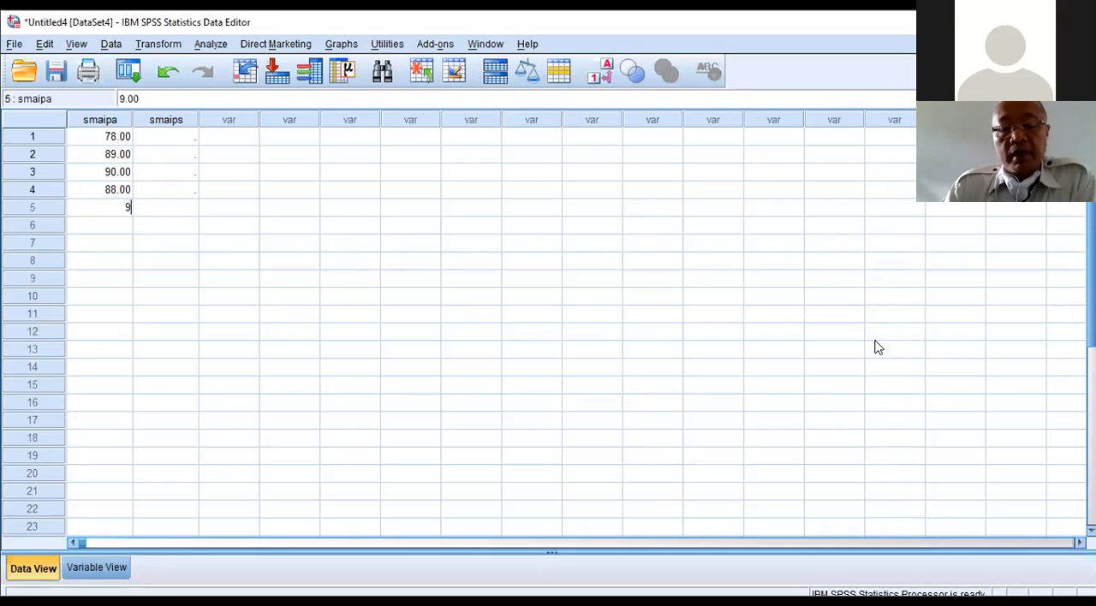
pyautogui.write('5')
pyautogui.press('Return')
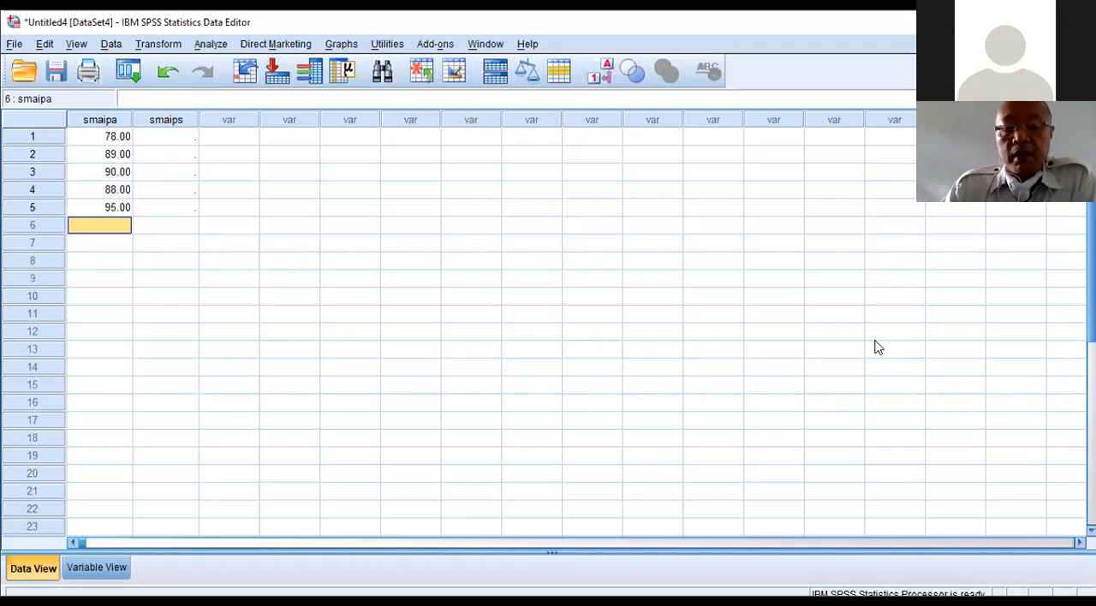
# Step: Enter 85, 79, 90, 90 and 78 as the smaipa values for cases 6 to 10
pyautogui.write('85')
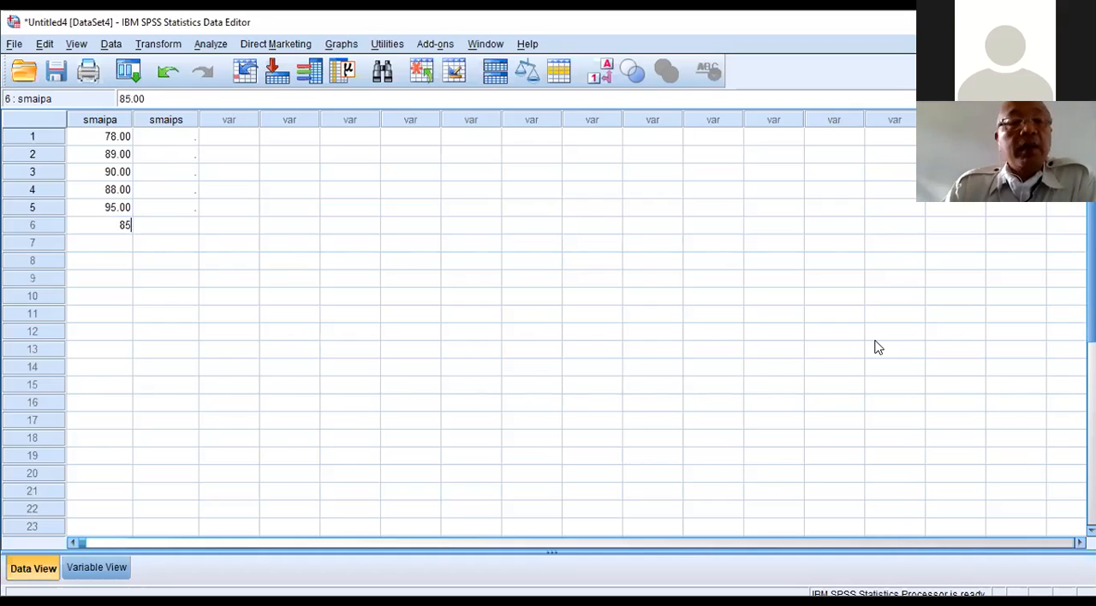
pyautogui.press('Return')
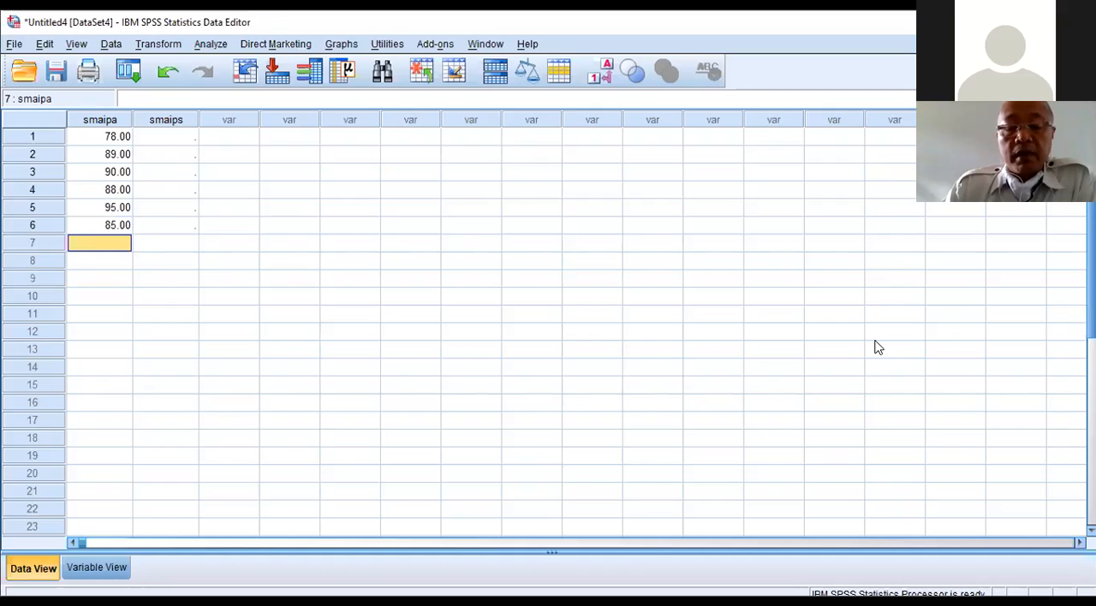
pyautogui.write('79')
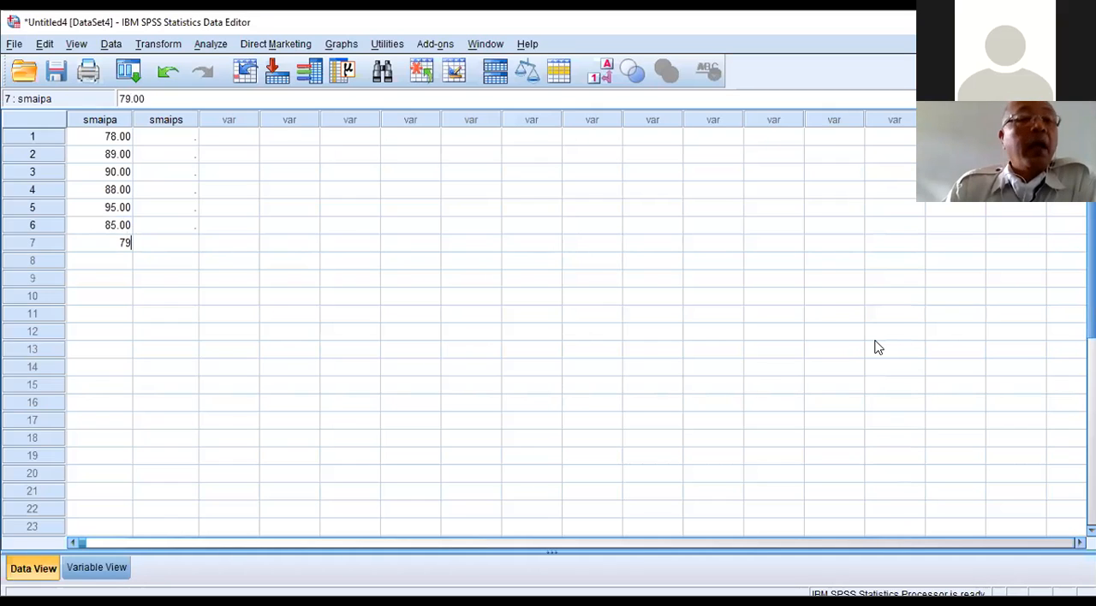
pyautogui.press('Return')
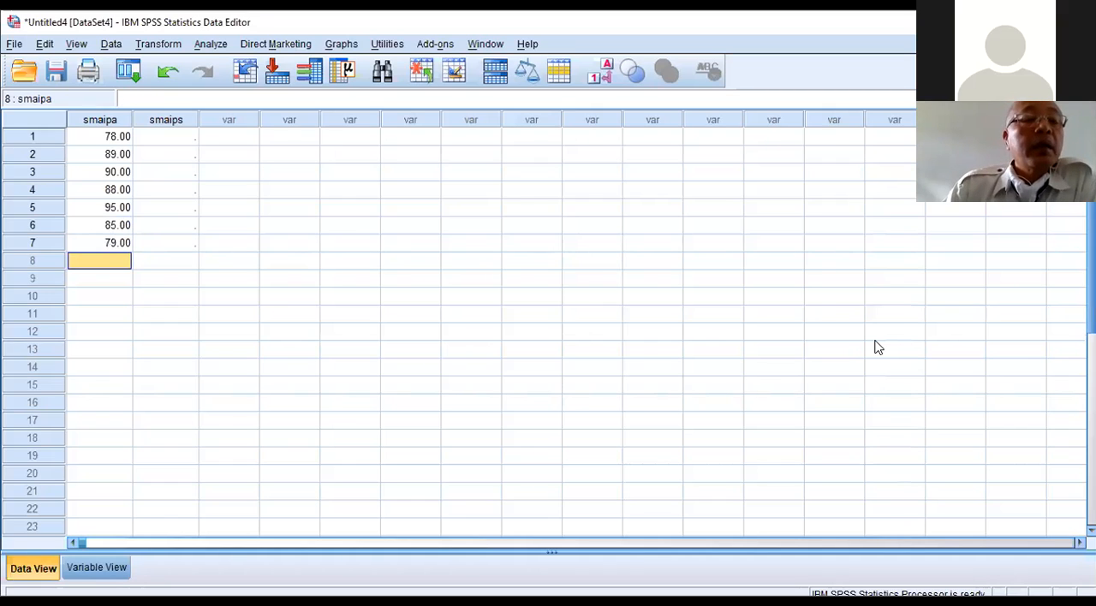
pyautogui.write('90')
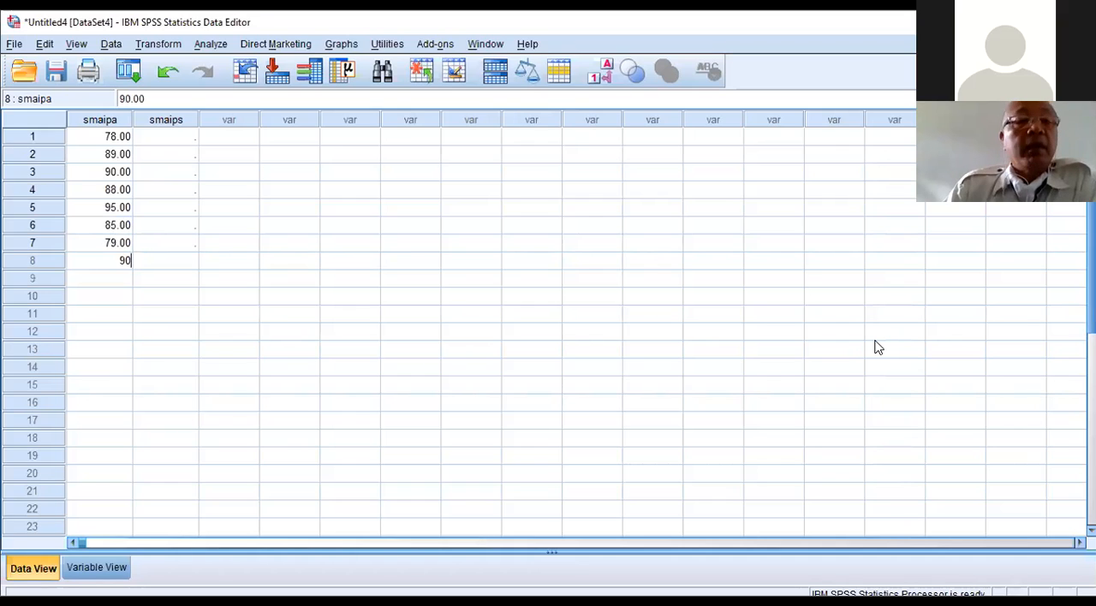
pyautogui.press('Return')
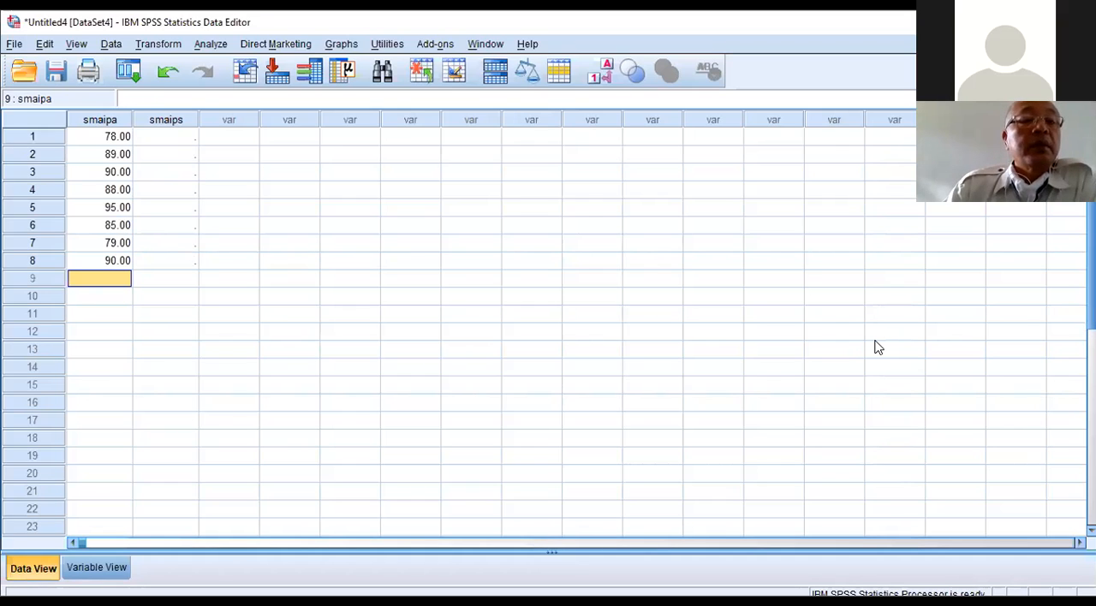
pyautogui.write('90')
pyautogui.press('Return')
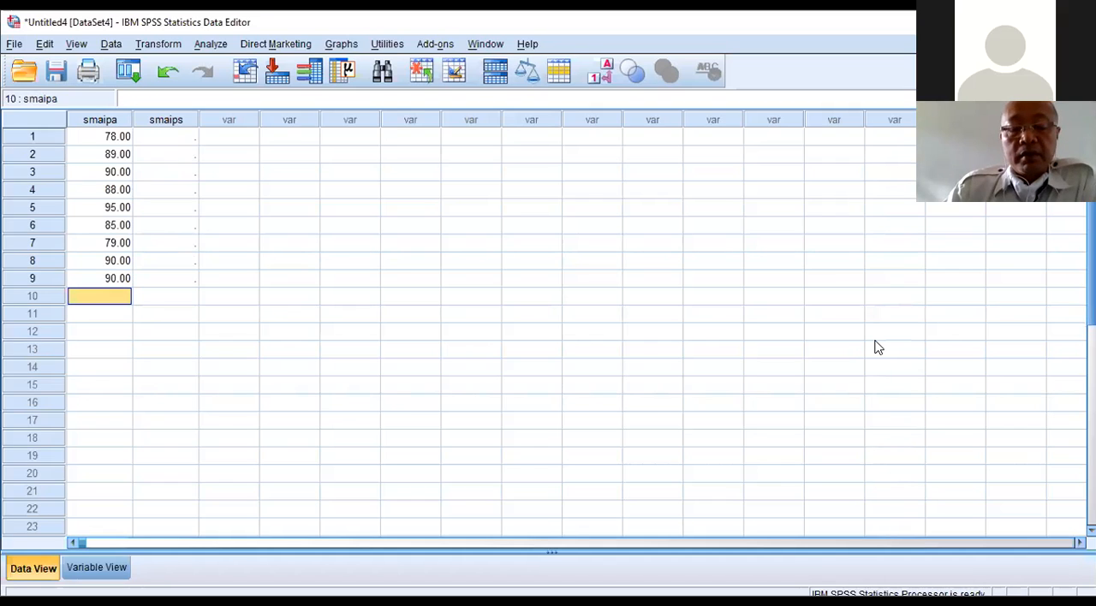
pyautogui.write('78')
pyautogui.press('Return')
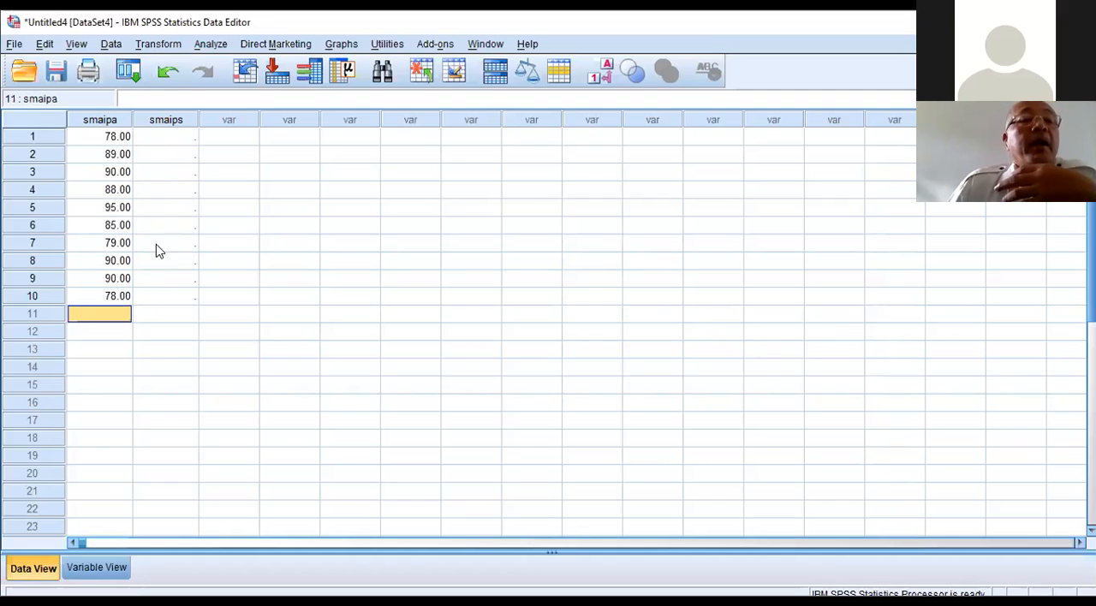
# Step: Enter 75, 87, 80, 75 and 80 as the smaips values for cases 1 to 5 in the data grid
pyautogui.click(180, 142)
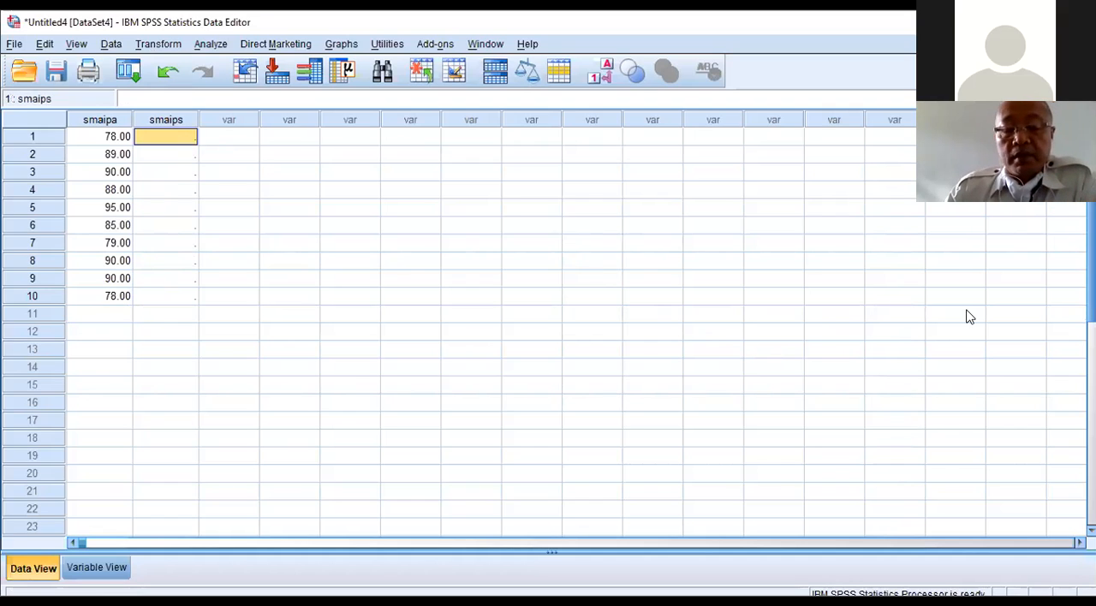
pyautogui.write('75')
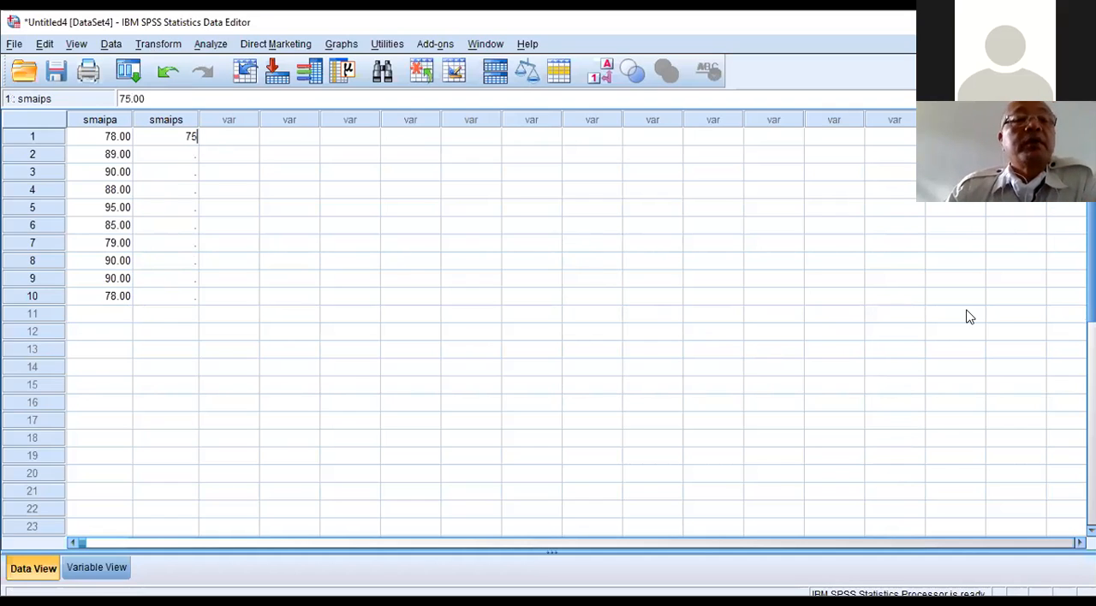
pyautogui.press('Return')
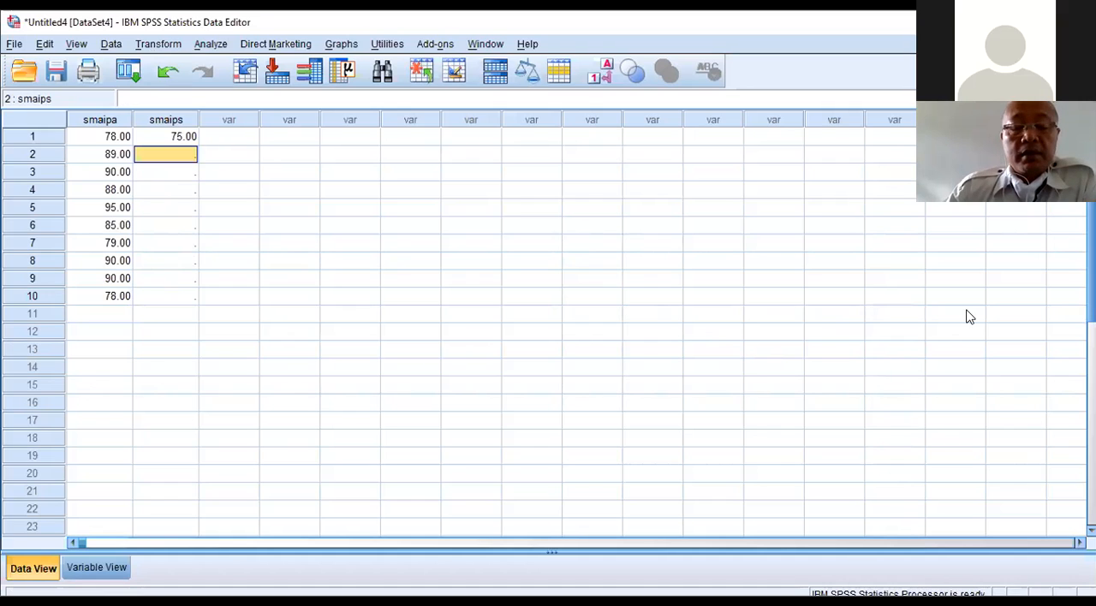
pyautogui.write('8')
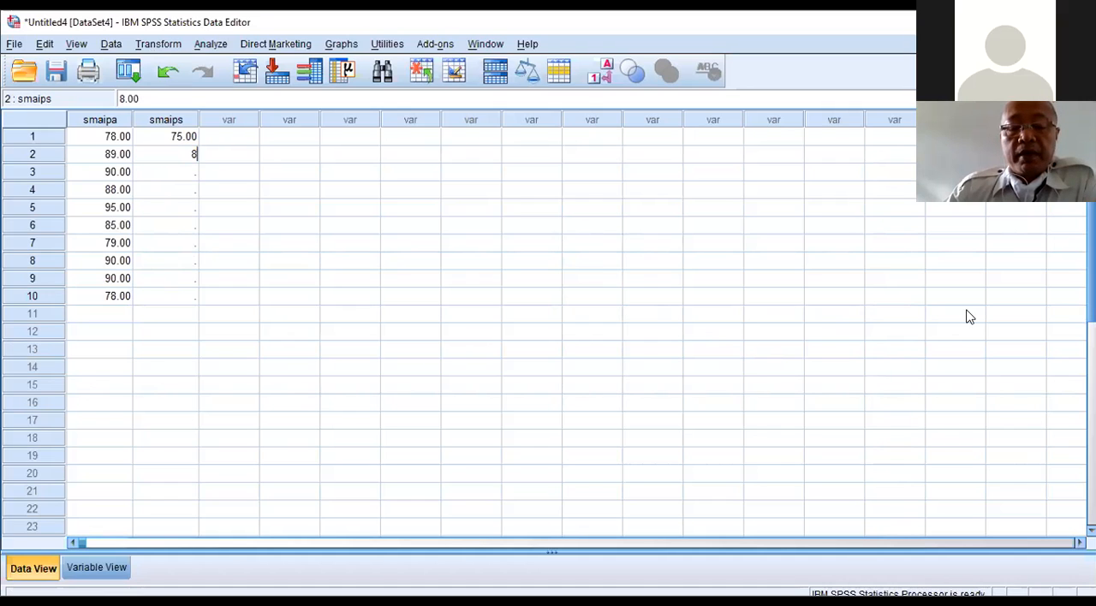
pyautogui.write('7')
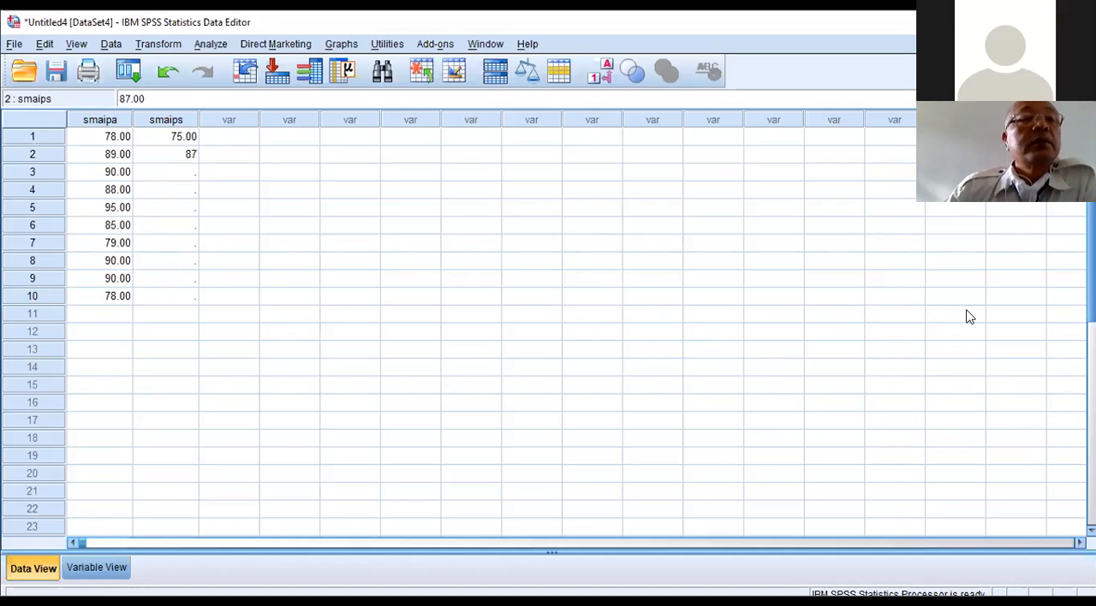
pyautogui.press('Return')
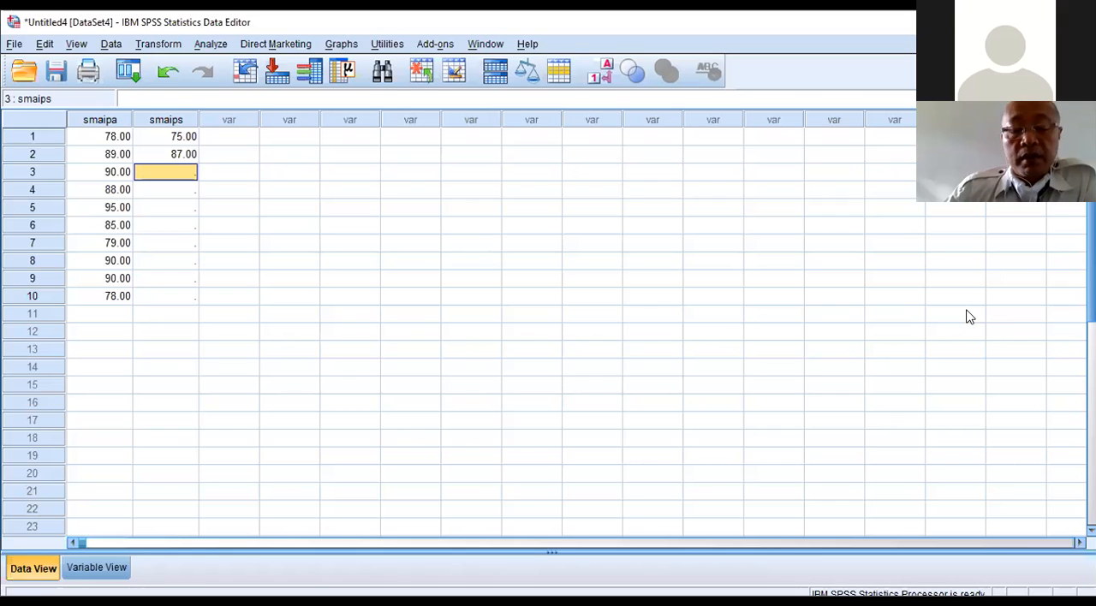
pyautogui.write('80')
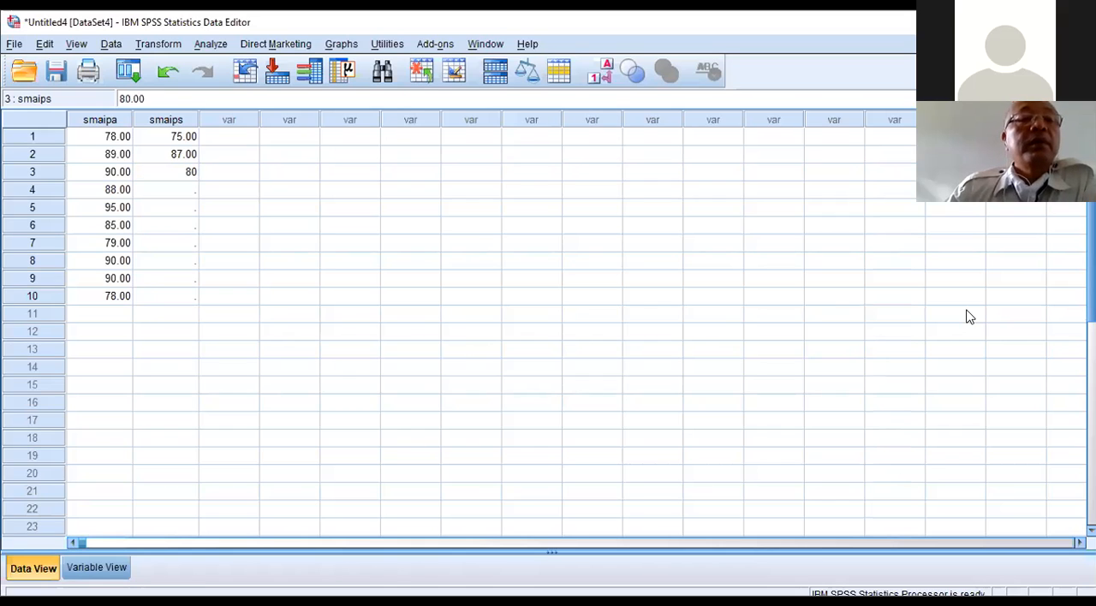
pyautogui.press('Return')
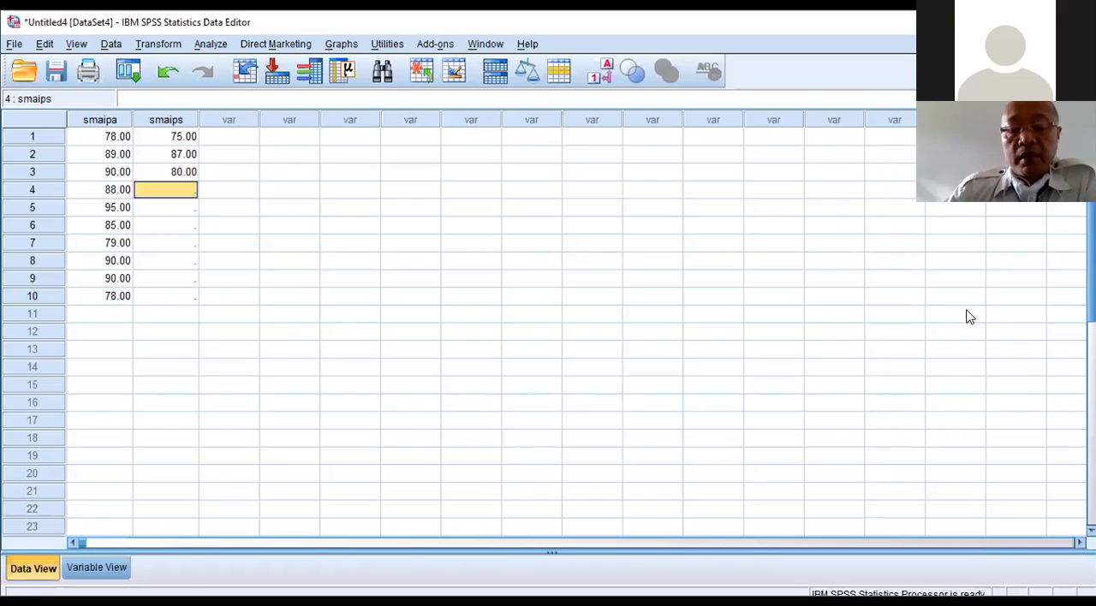
pyautogui.write('75')
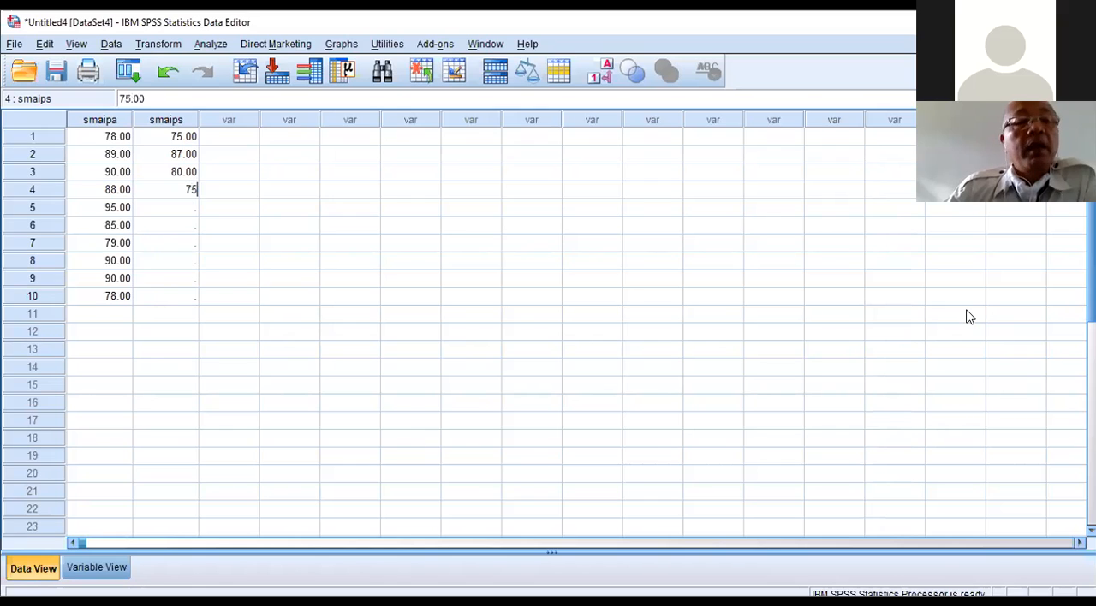
pyautogui.press('Return')
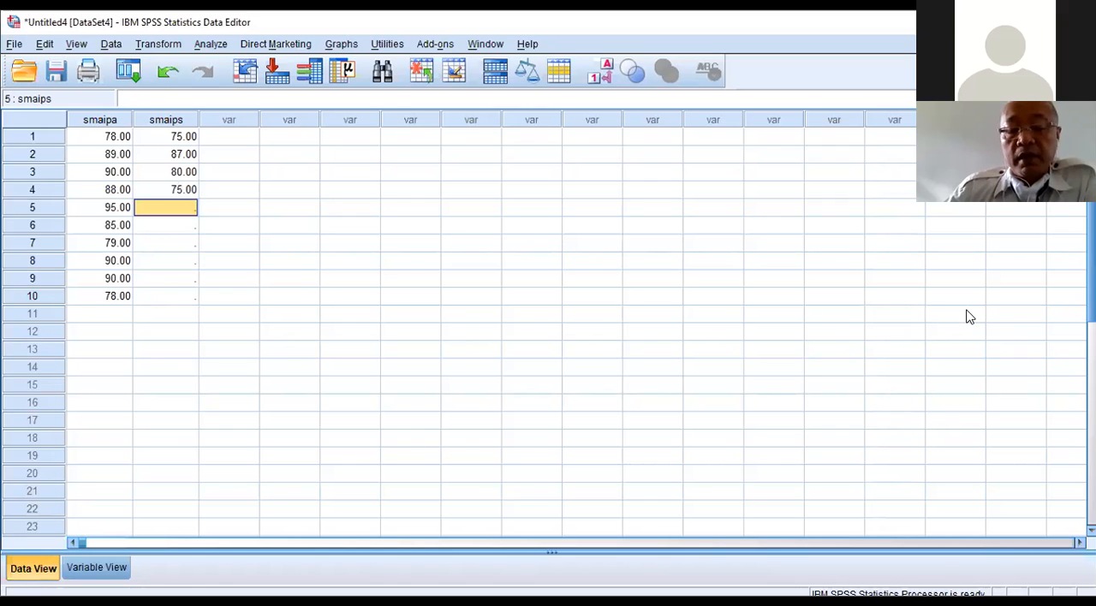
pyautogui.write('80')
pyautogui.press('Return')
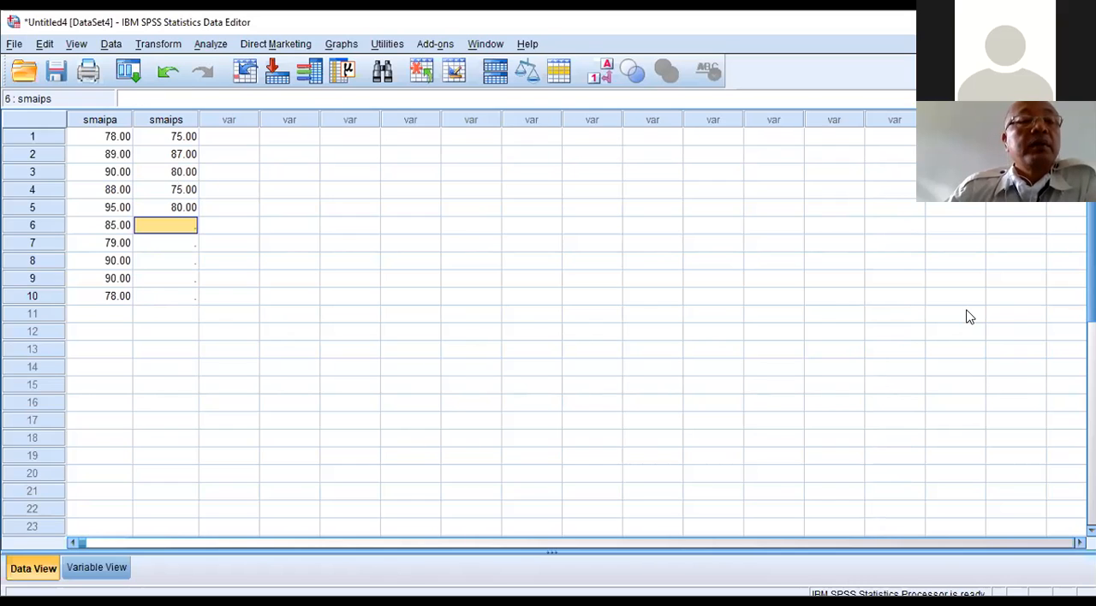
# Step: Enter 78, 70, 78, 80 and 70 as the smaips values for cases 6 to 10
pyautogui.write('78')
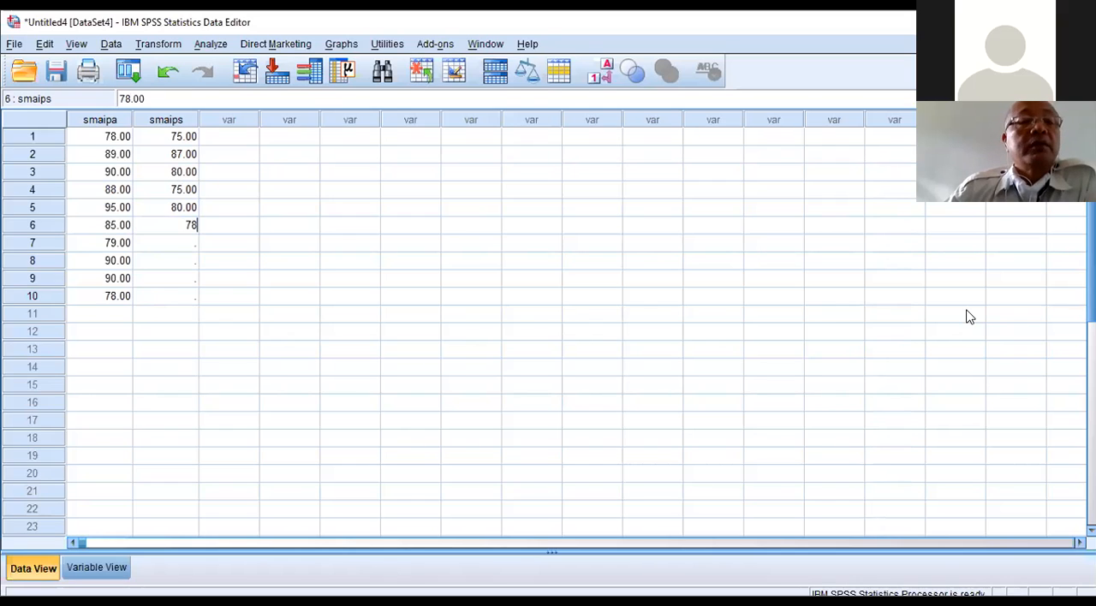
pyautogui.press('Return')
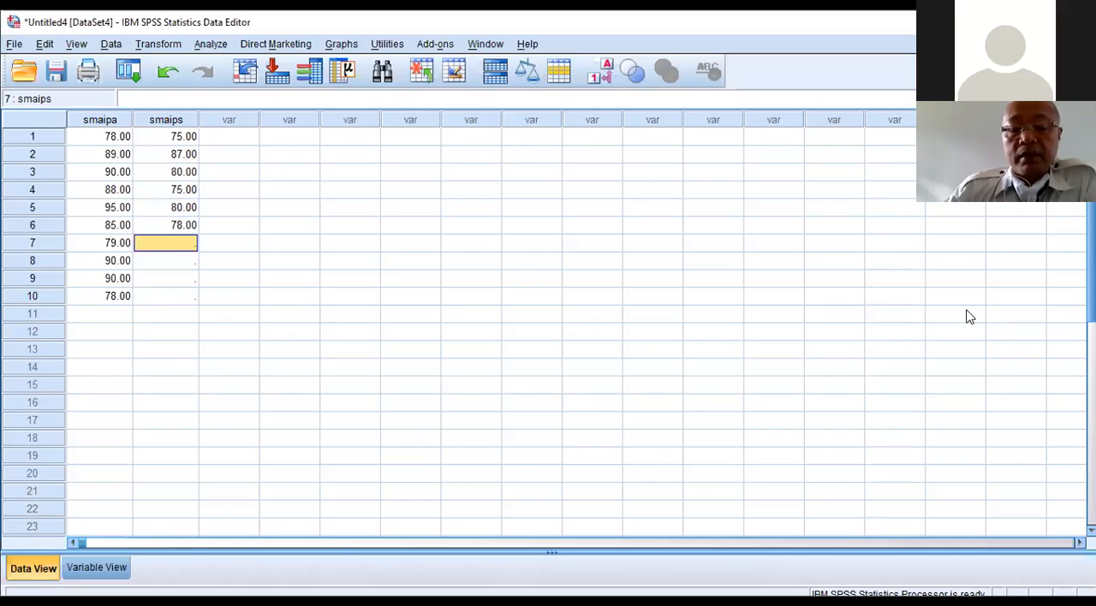
pyautogui.write('70')
pyautogui.press('Return')
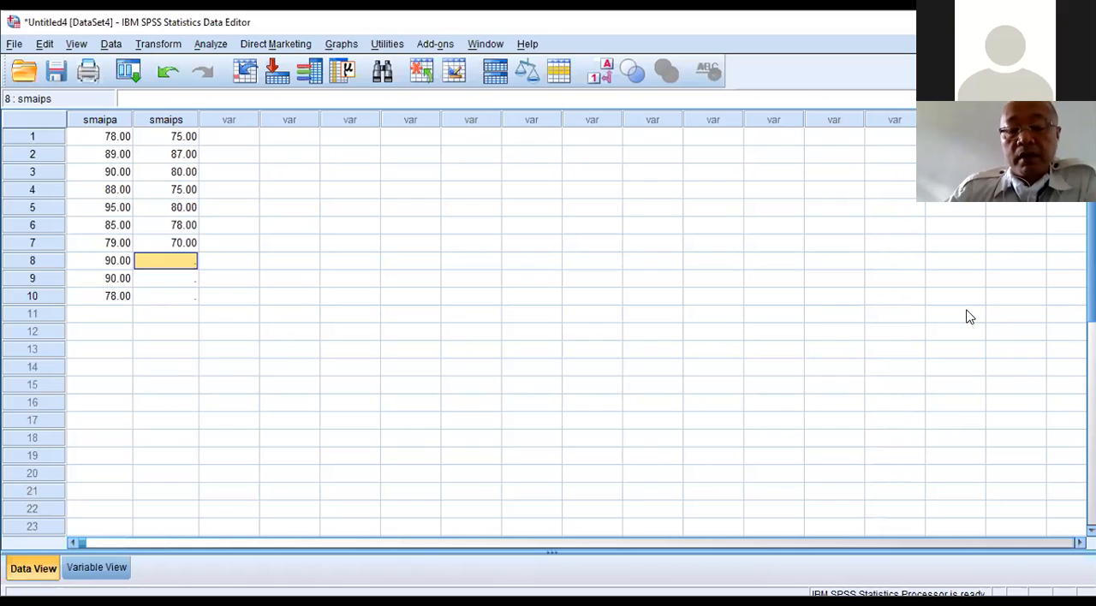
pyautogui.write('78')
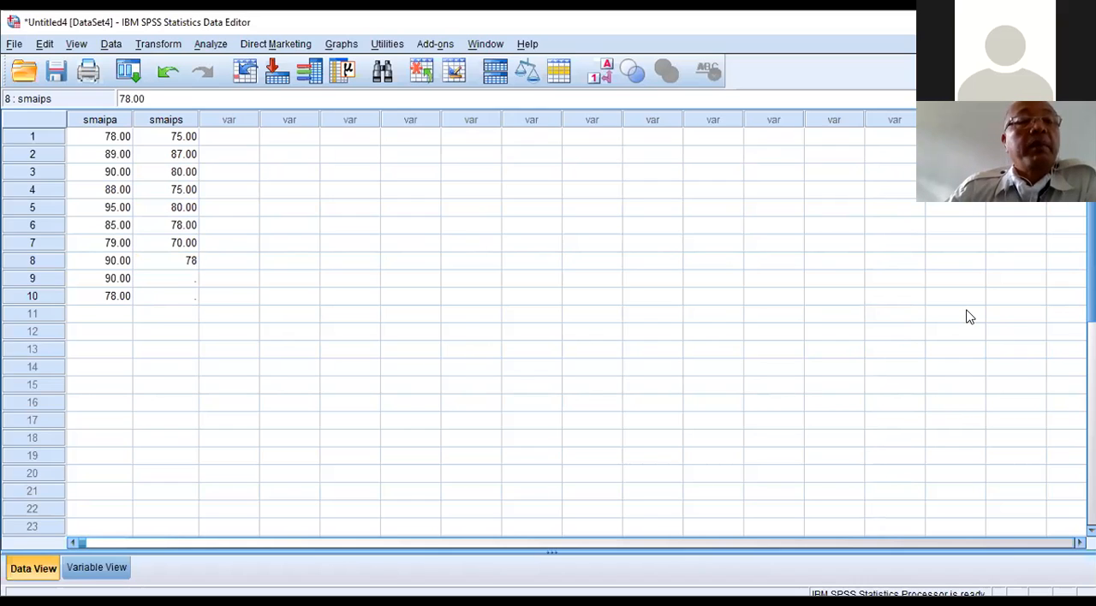
pyautogui.press('Return')
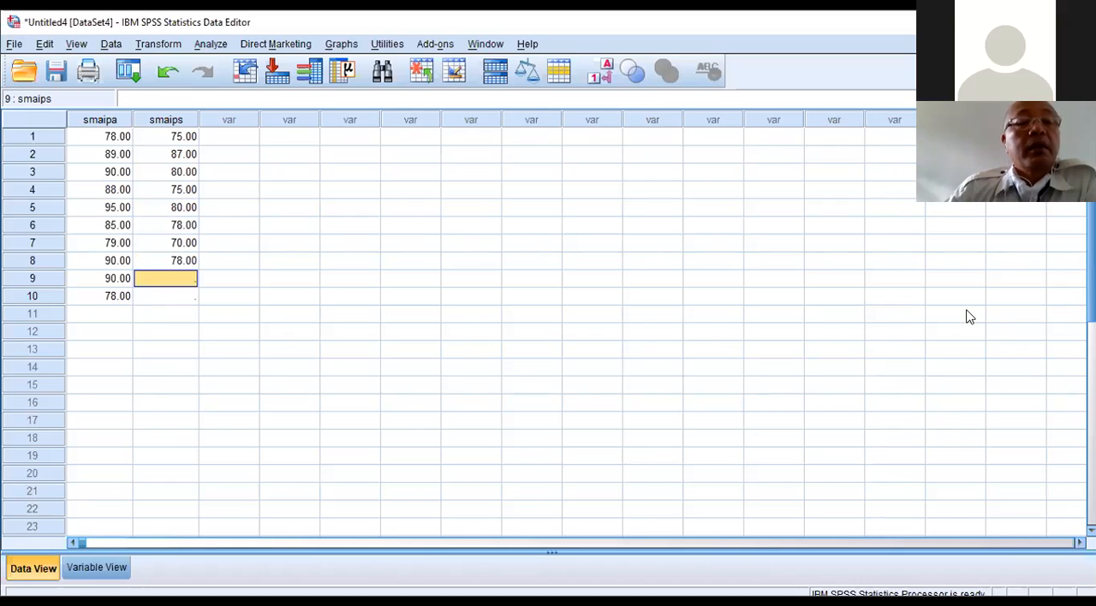
pyautogui.write('80')
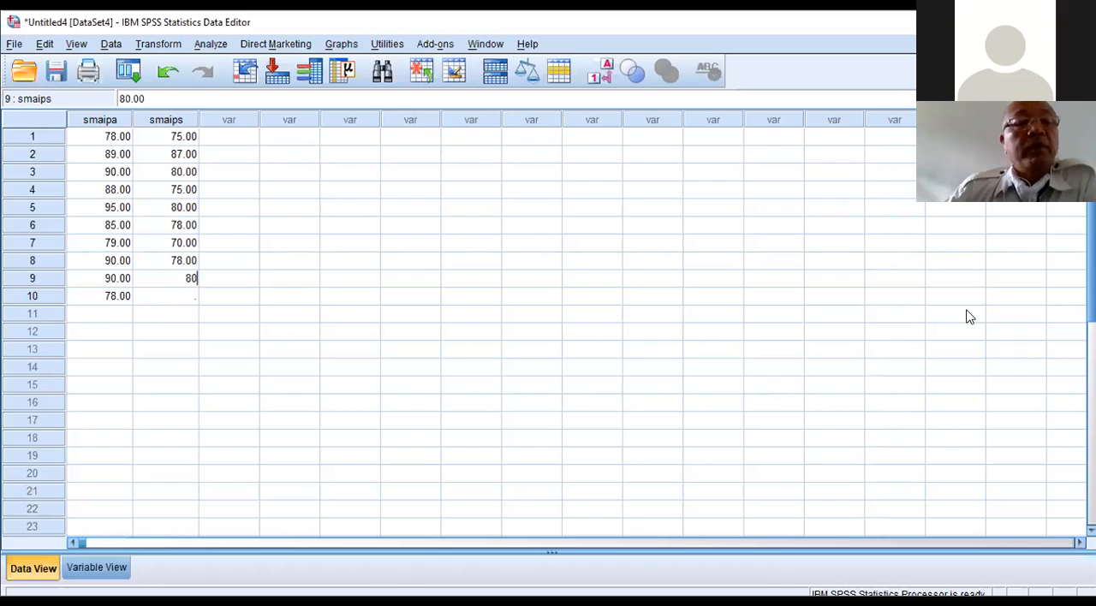
pyautogui.press('Return')
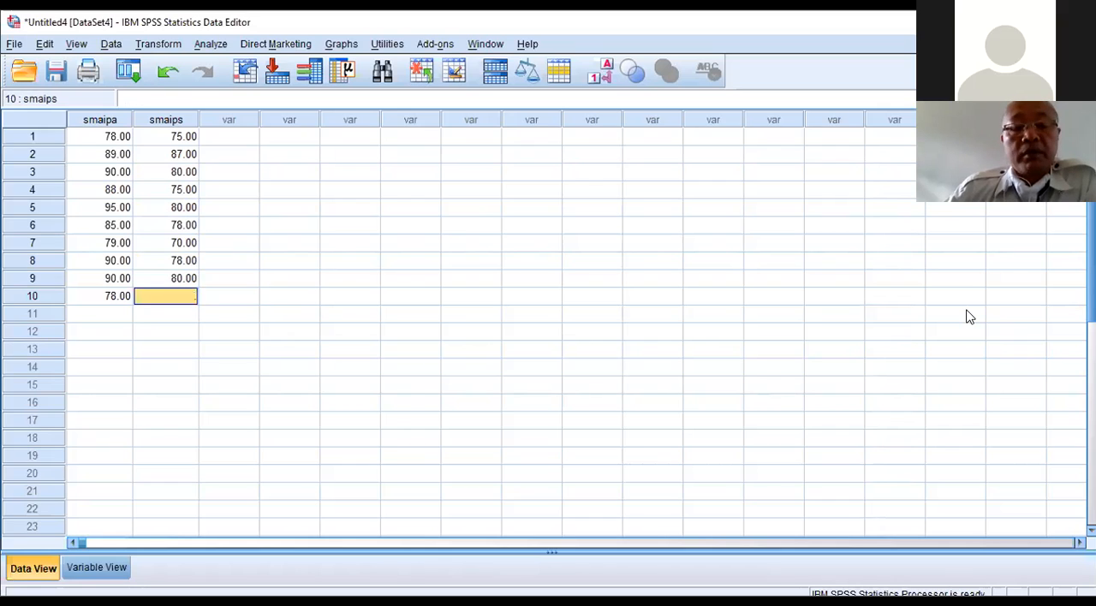
pyautogui.write('70')
pyautogui.press('Return')
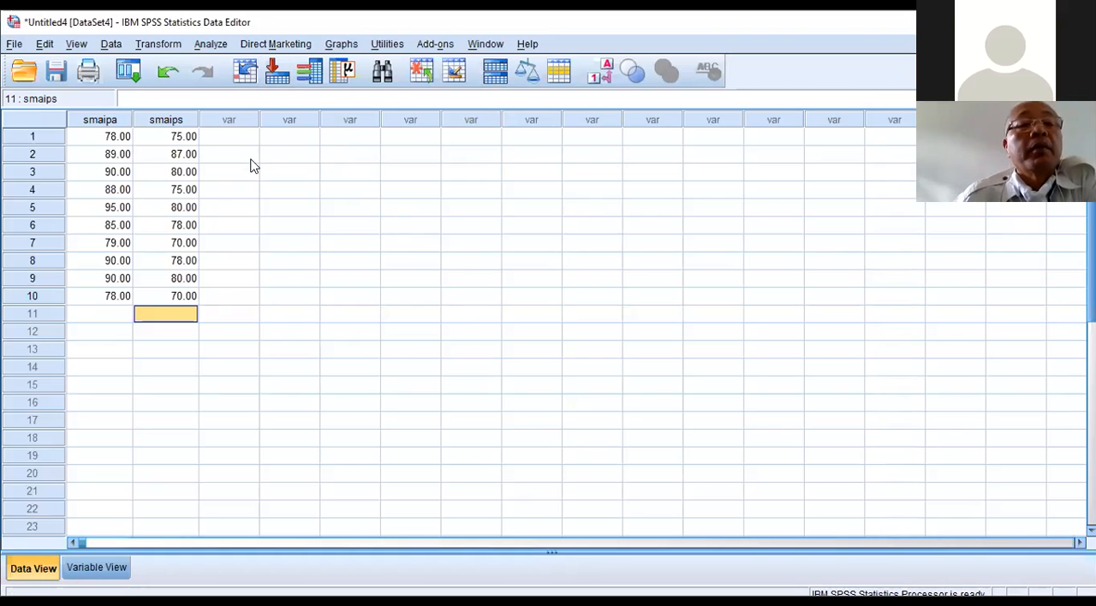
pyautogui.click(214, 48)
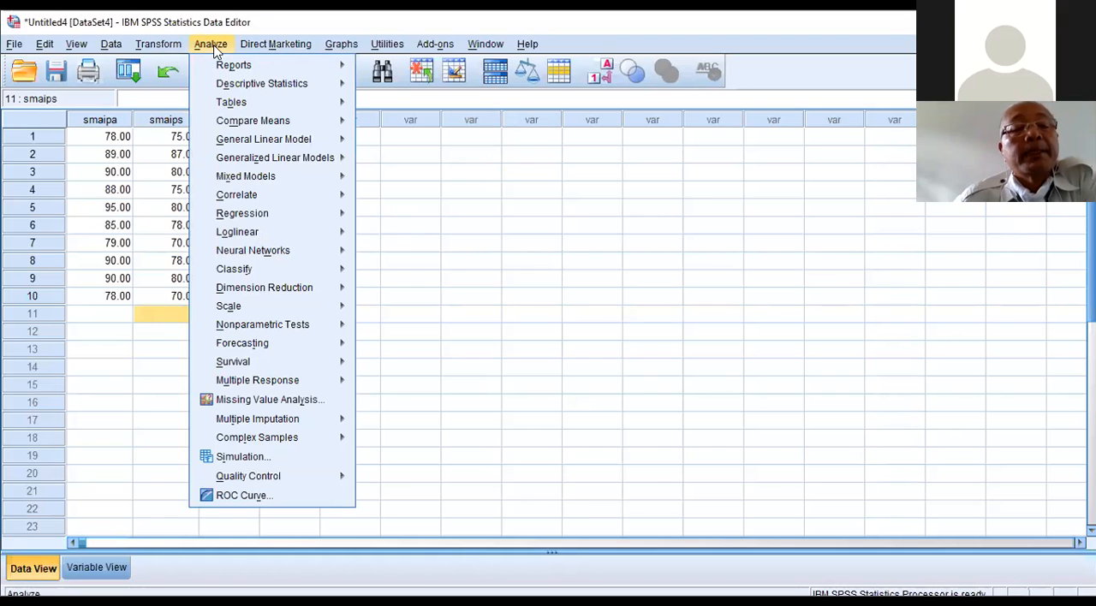
pyautogui.moveTo(289, 313)
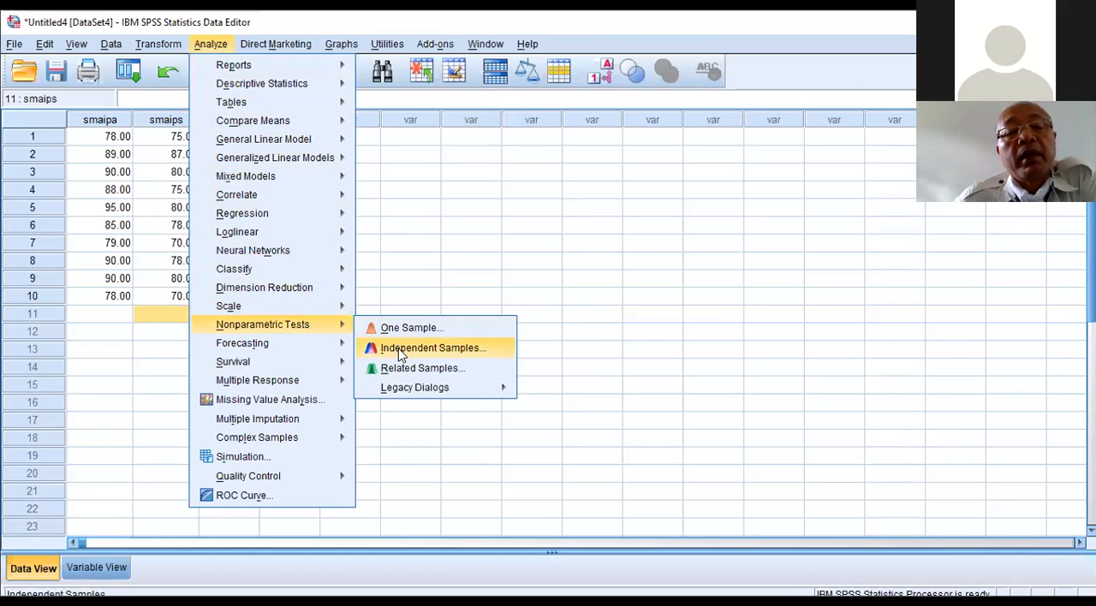
pyautogui.moveTo(501, 389)
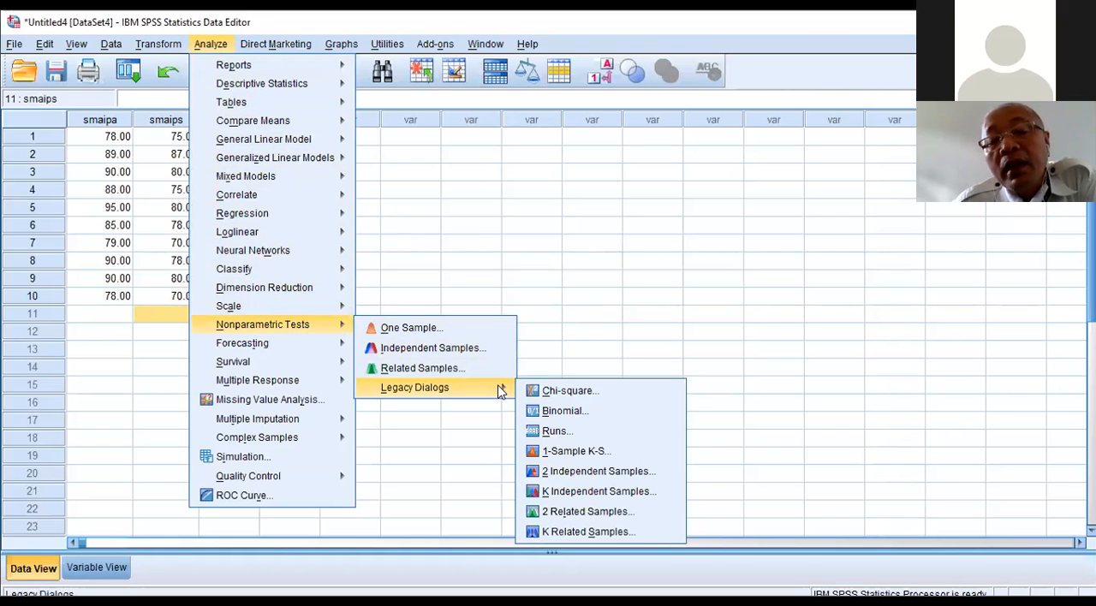
pyautogui.click(567, 472)
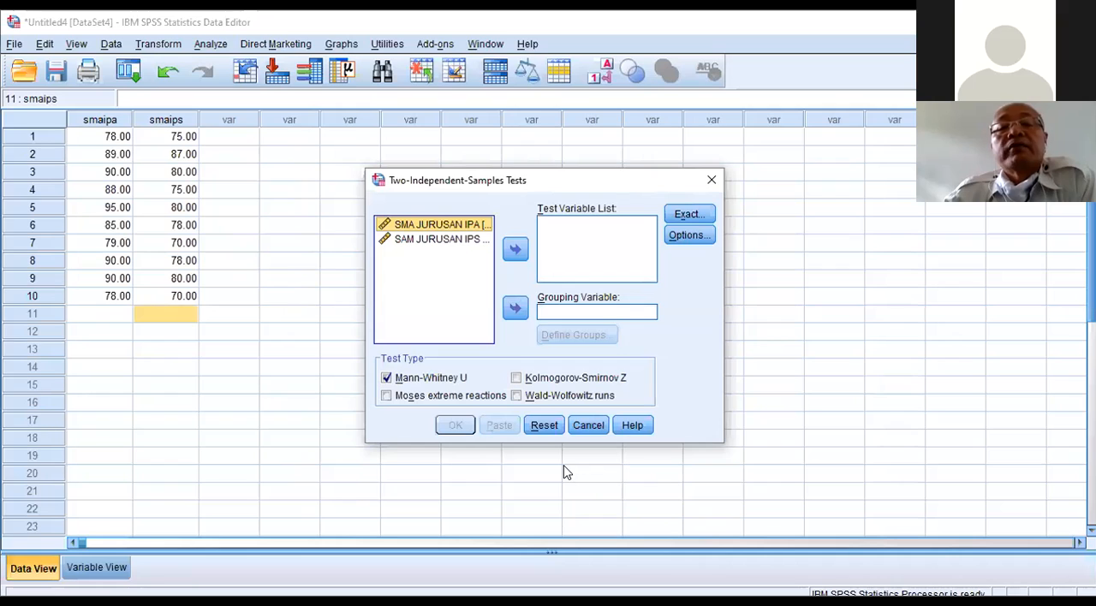
pyautogui.hotkey('shift', 'Down')
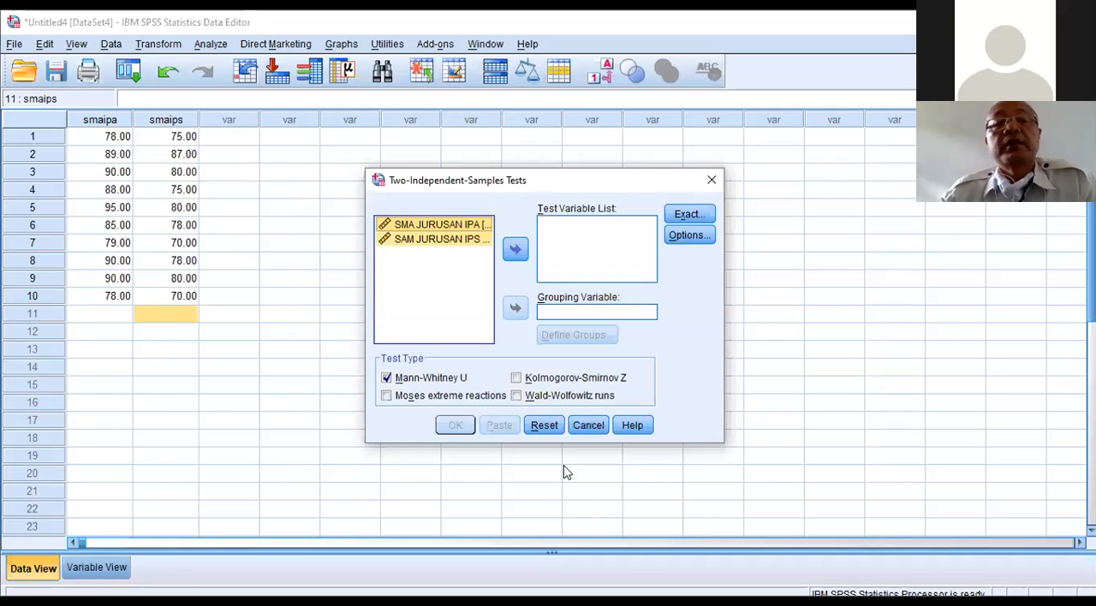
pyautogui.click(516, 250)
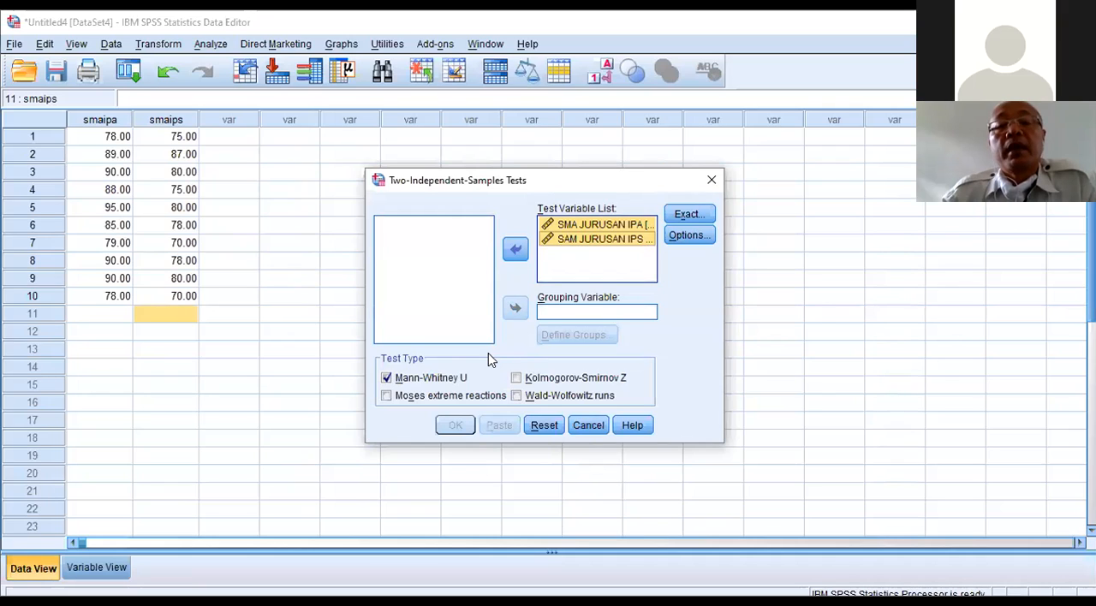
pyautogui.click(554, 238)
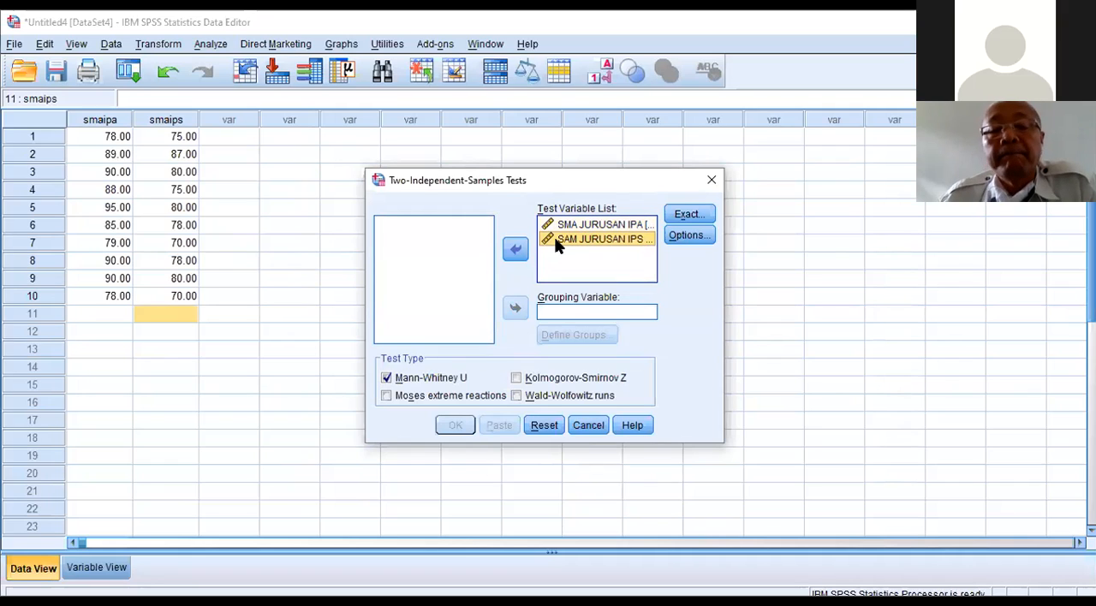
pyautogui.click(588, 423)
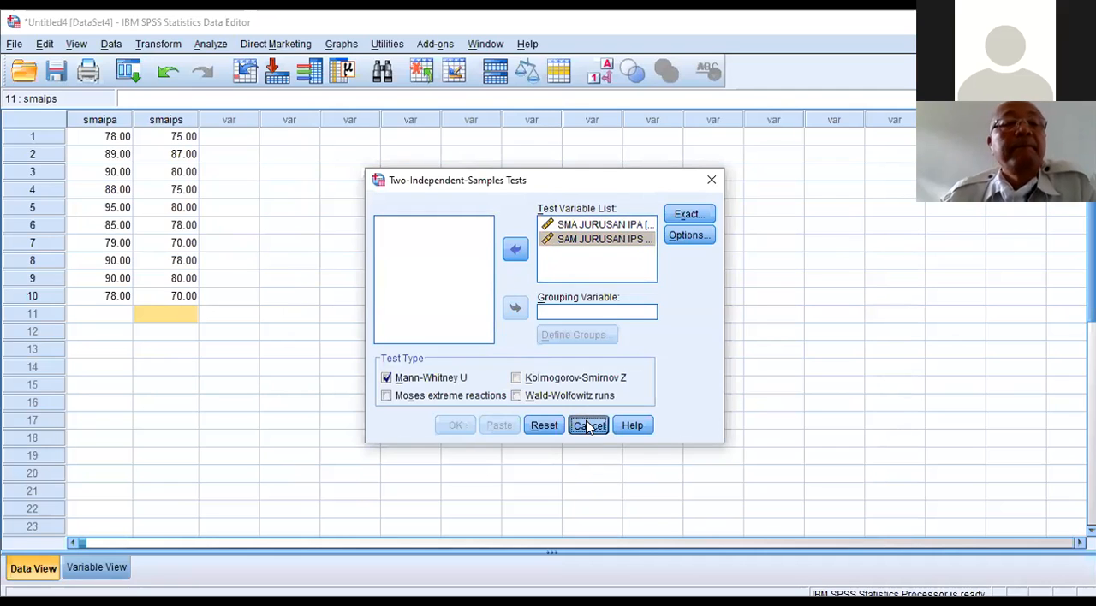
# Step: Move the ten smaips values into the smaipa column, starting at case 11 below the existing scores
pyautogui.click(159, 142)
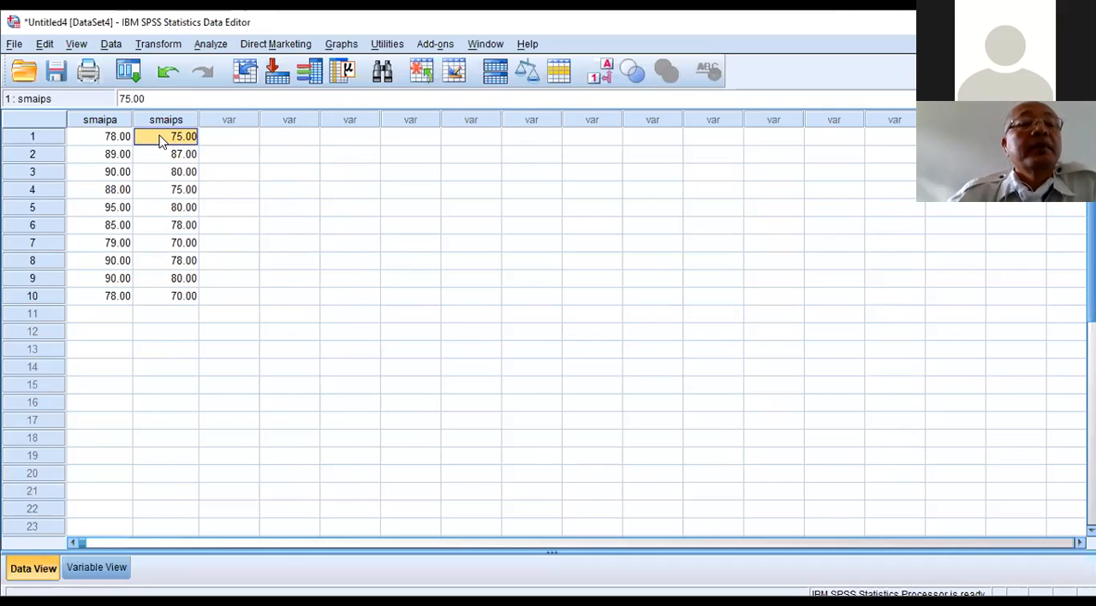
pyautogui.moveTo(159, 141); pyautogui.dragTo(166, 295)
pyautogui.hotkey('ctrl', 'c')
pyautogui.rightClick(165, 295)
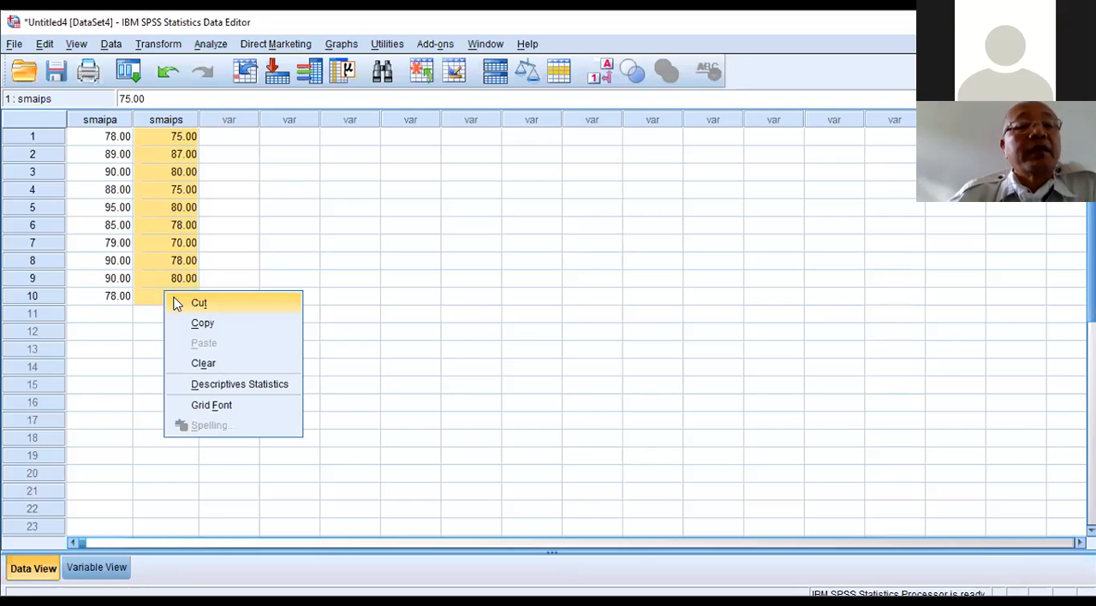
pyautogui.click(199, 303)
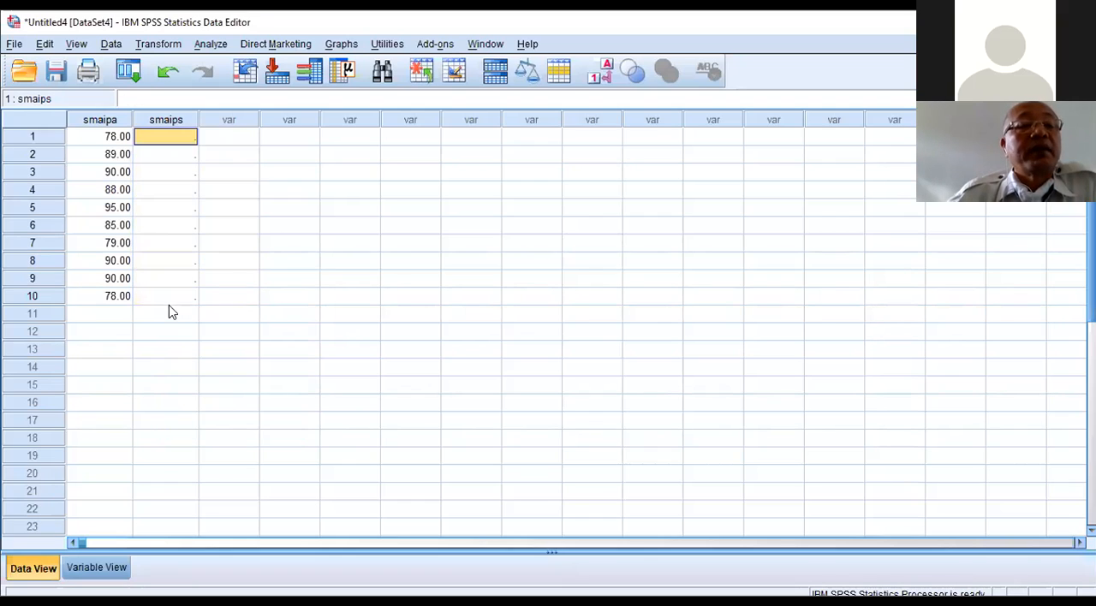
pyautogui.click(110, 315)
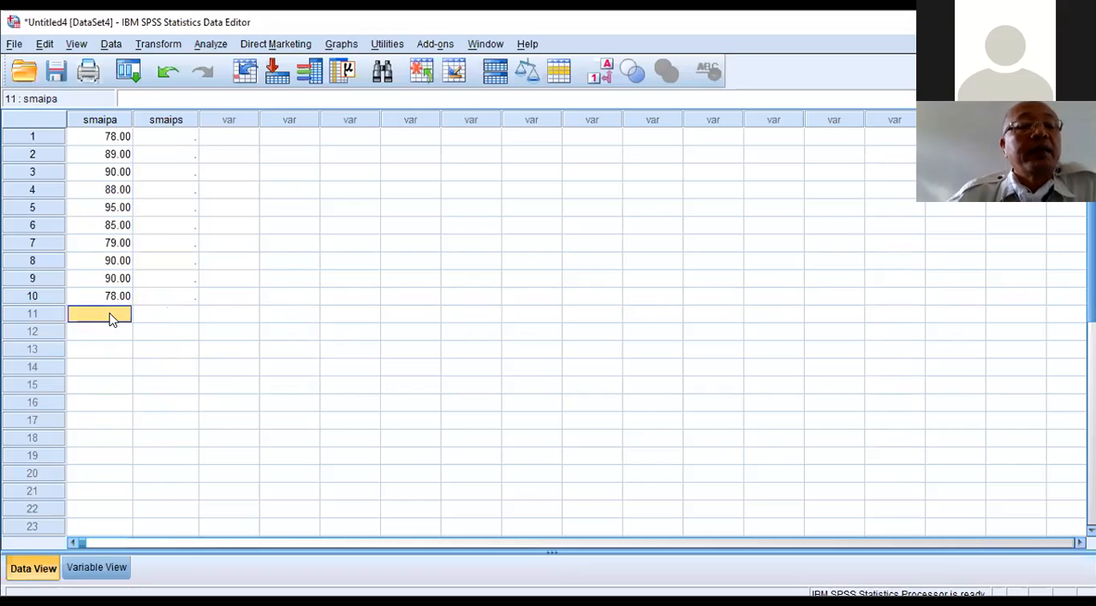
pyautogui.rightClick(110, 319)
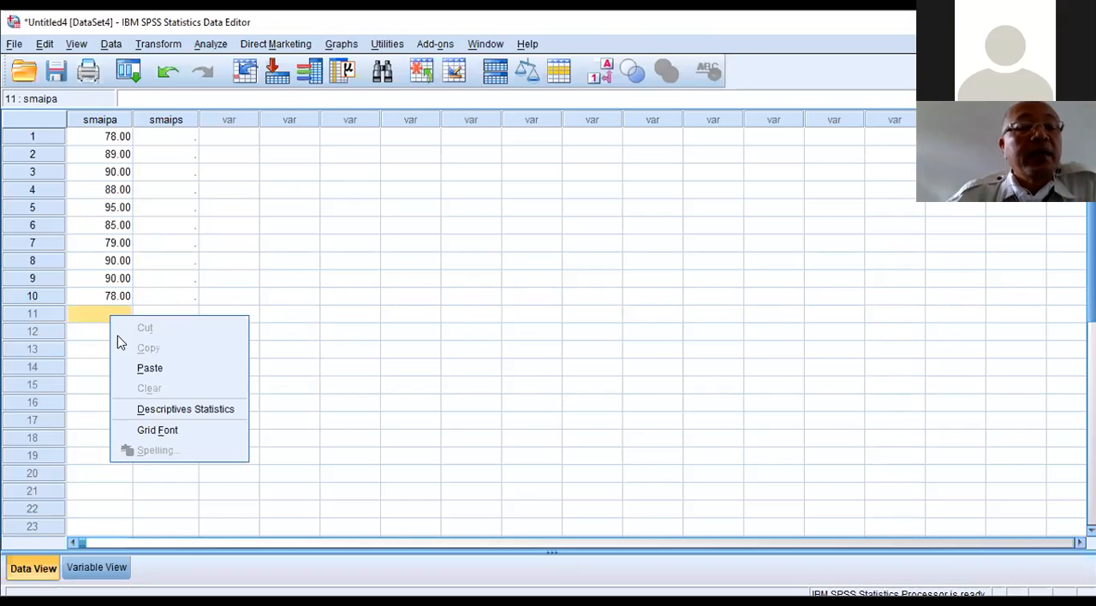
pyautogui.click(142, 368)
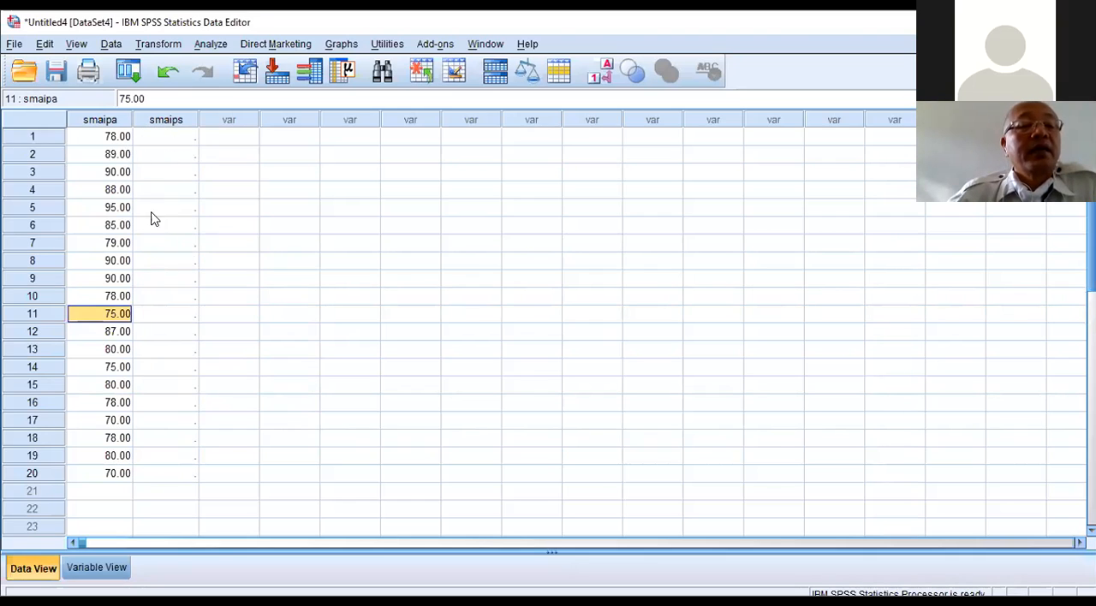
# Step: Rename the smaipa variable to ipk in the variable definitions
pyautogui.click(91, 568)
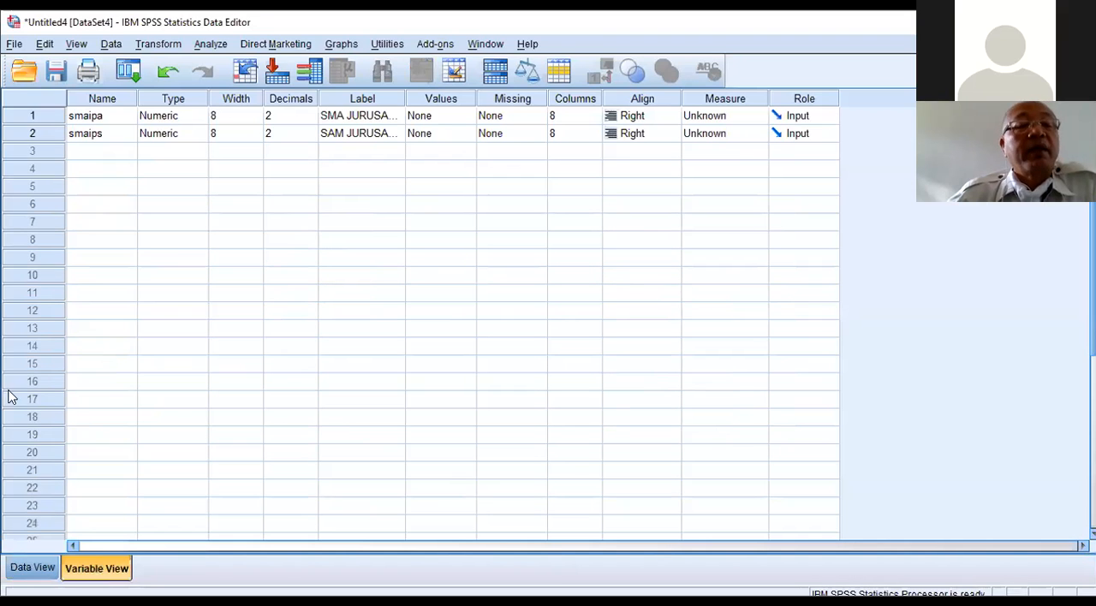
pyautogui.click(91, 122)
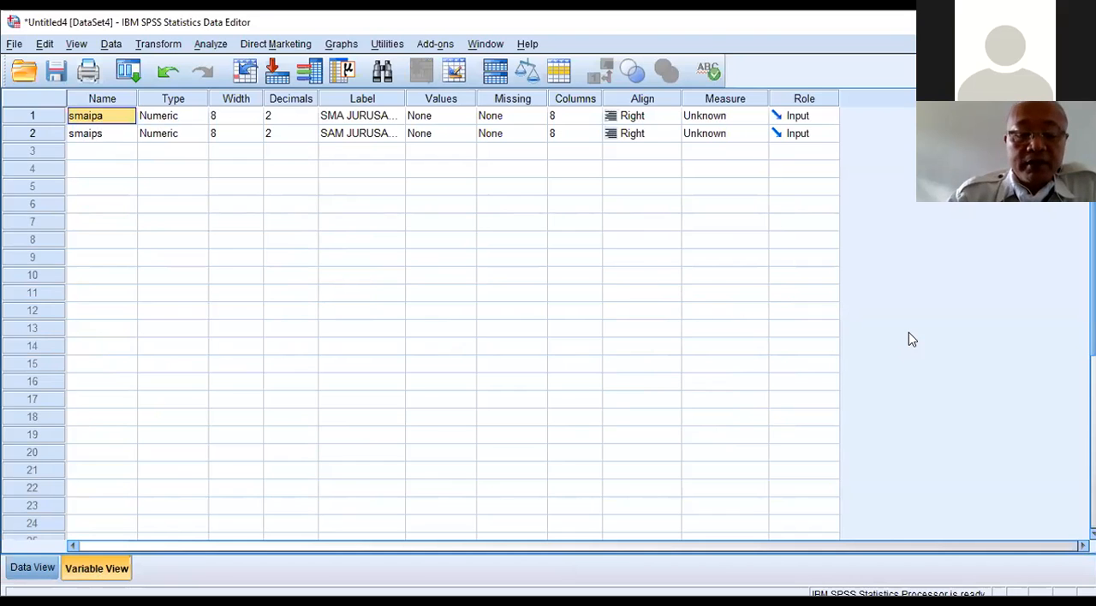
pyautogui.press('F2')
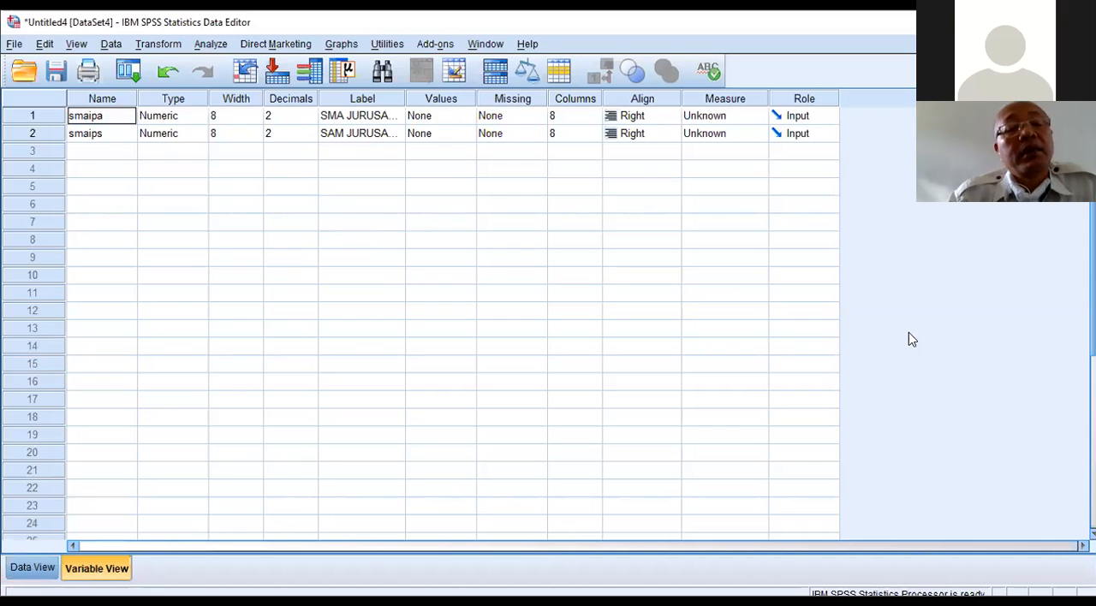
pyautogui.press('BackSpace')
pyautogui.press('BackSpace')
pyautogui.press('BackSpace')
pyautogui.press('BackSpace')
pyautogui.press('BackSpace')
pyautogui.press('BackSpace')
pyautogui.write('ipk')
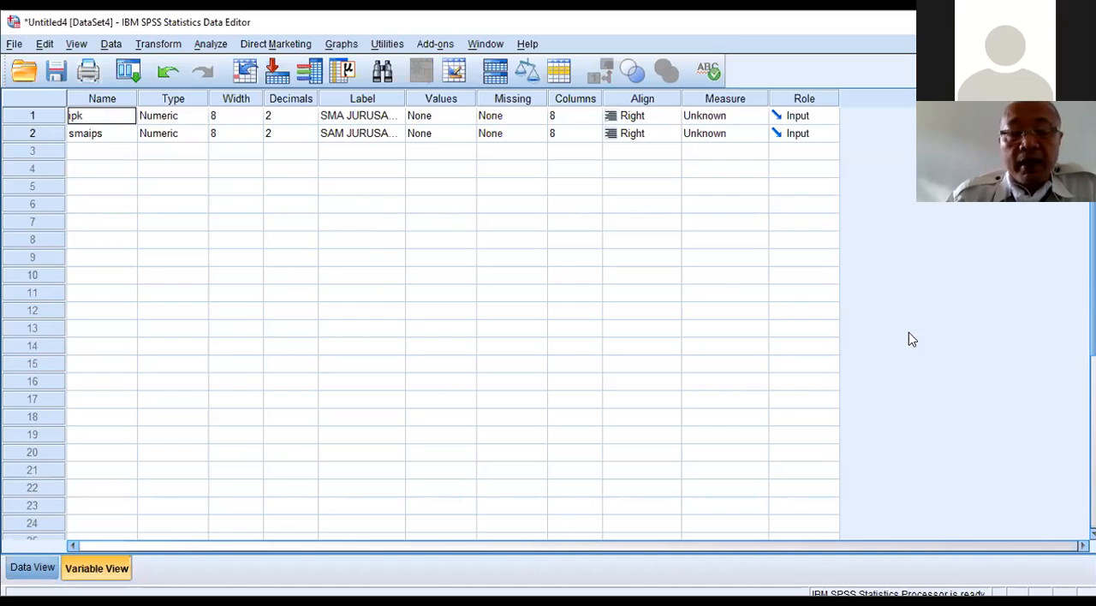
pyautogui.press('Return')
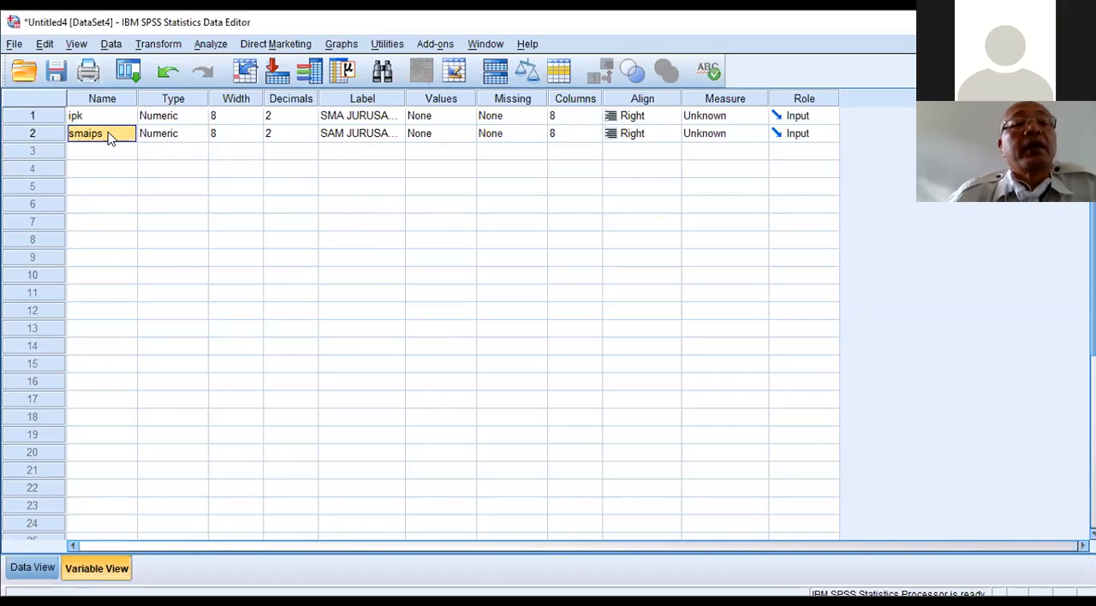
# Step: Rename the second variable, smaips, to jurusan
pyautogui.press('BackSpace')
pyautogui.write('ju')
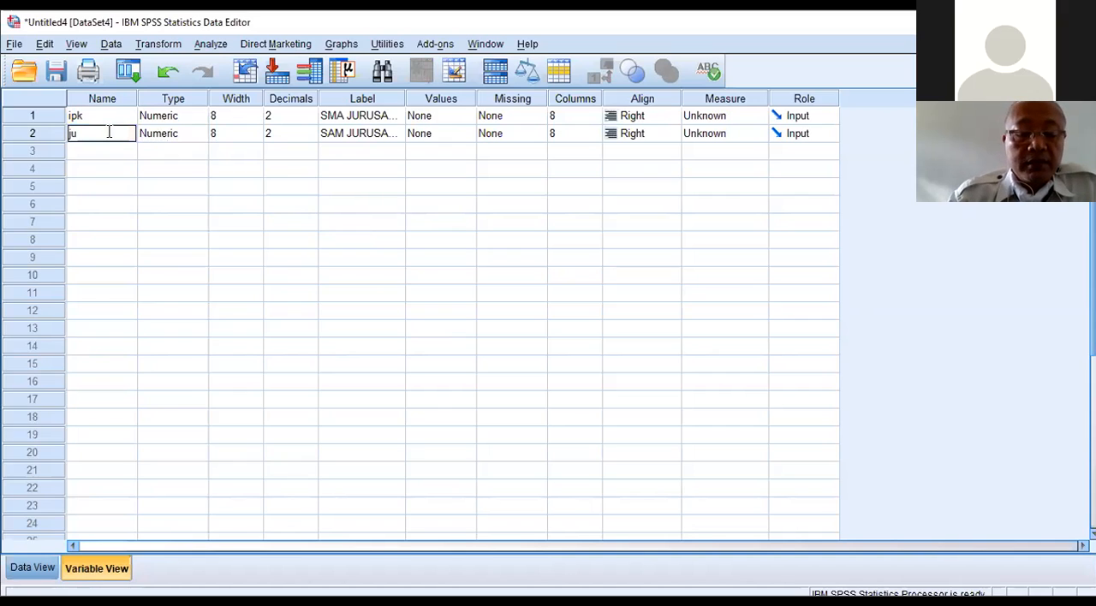
pyautogui.write('rusan')
pyautogui.press('Return')
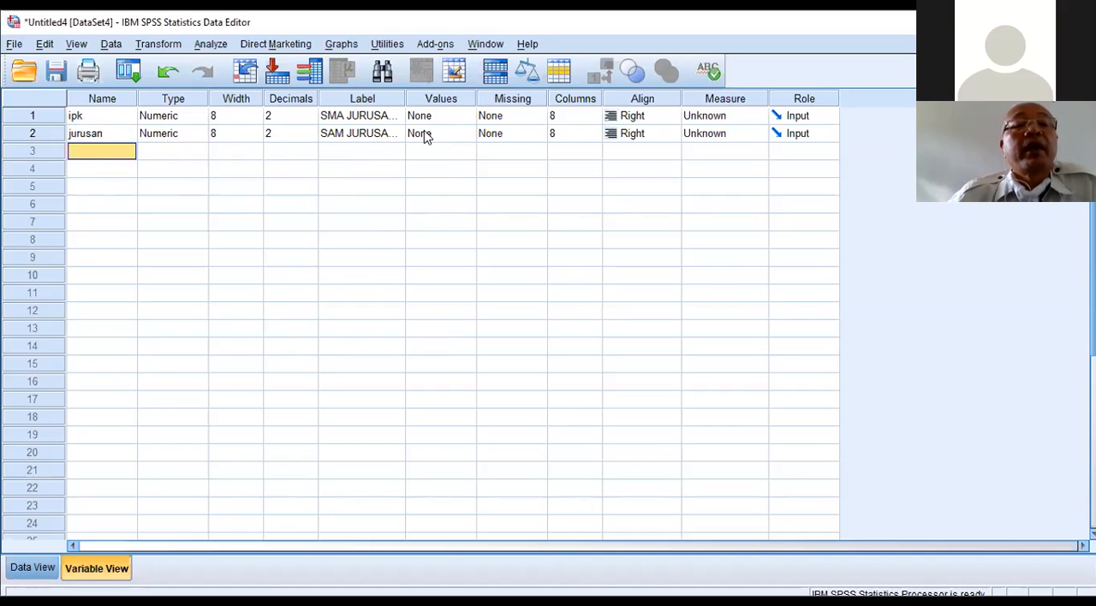
# Step: Add a value label to the jurusan variable that defines 1 as IPA
pyautogui.click(465, 135)
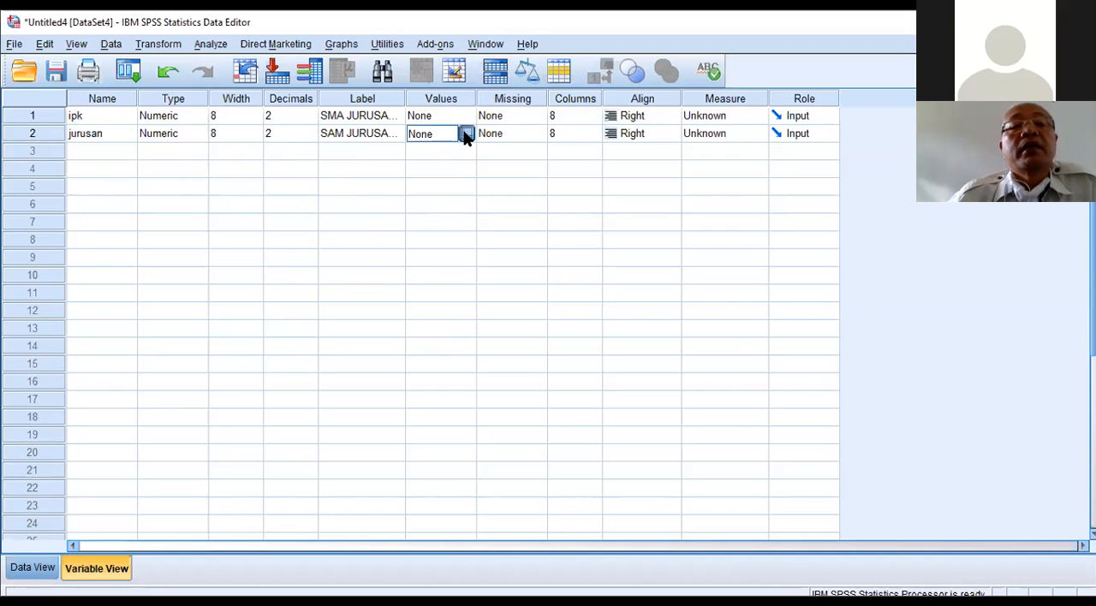
pyautogui.click(466, 135)
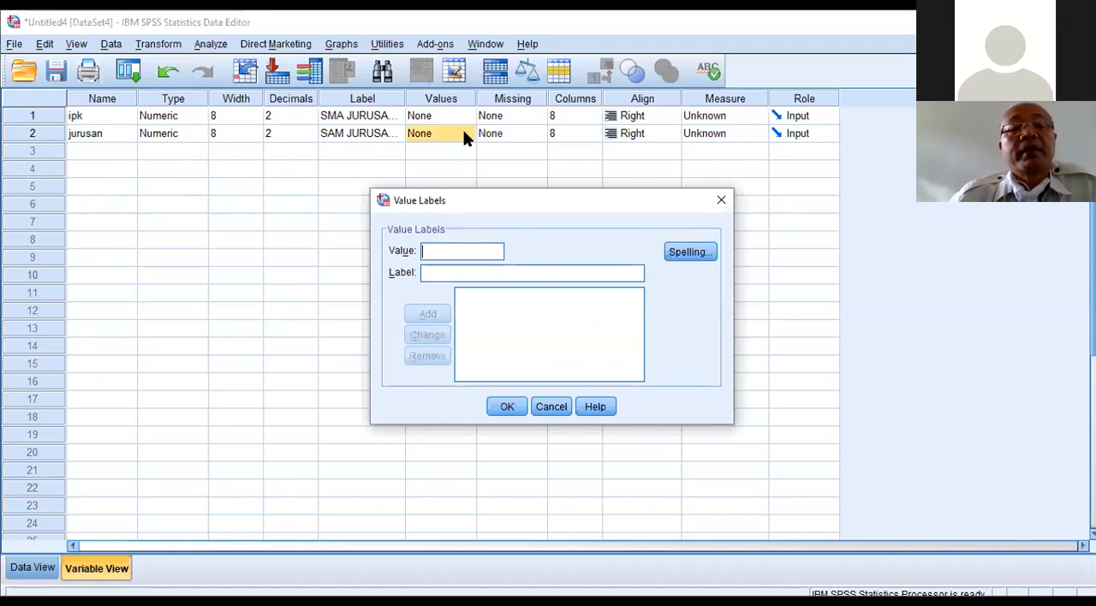
pyautogui.write('1')
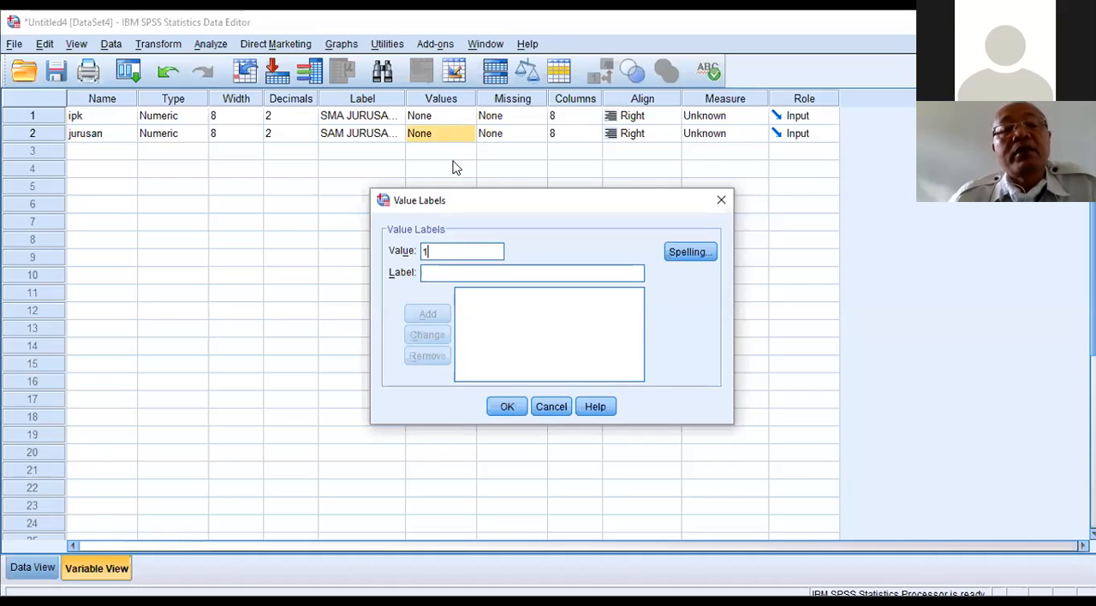
pyautogui.click(434, 271)
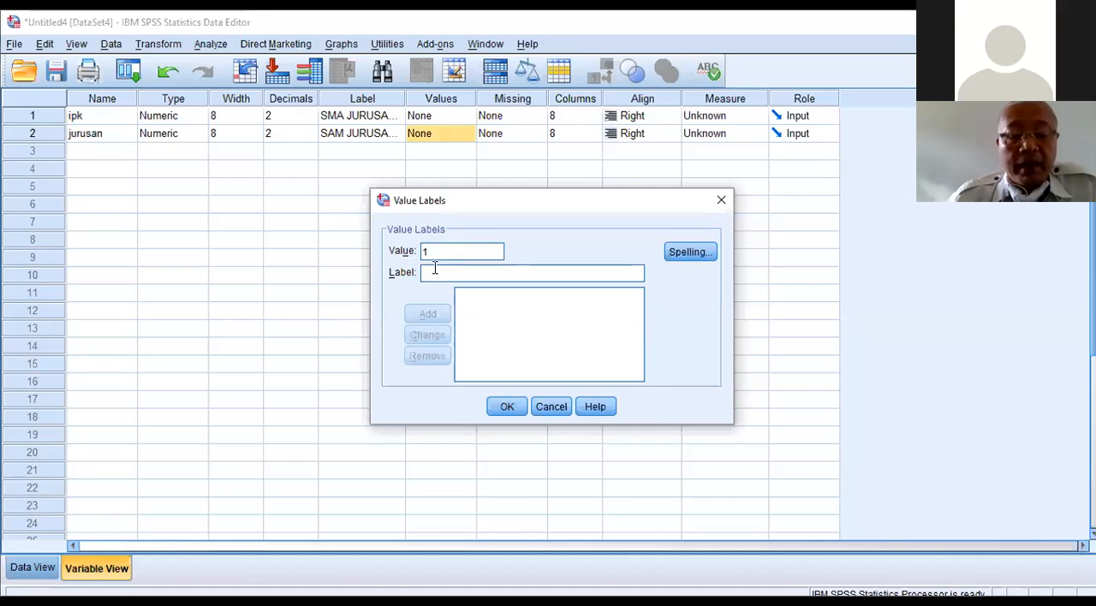
pyautogui.write('ips')
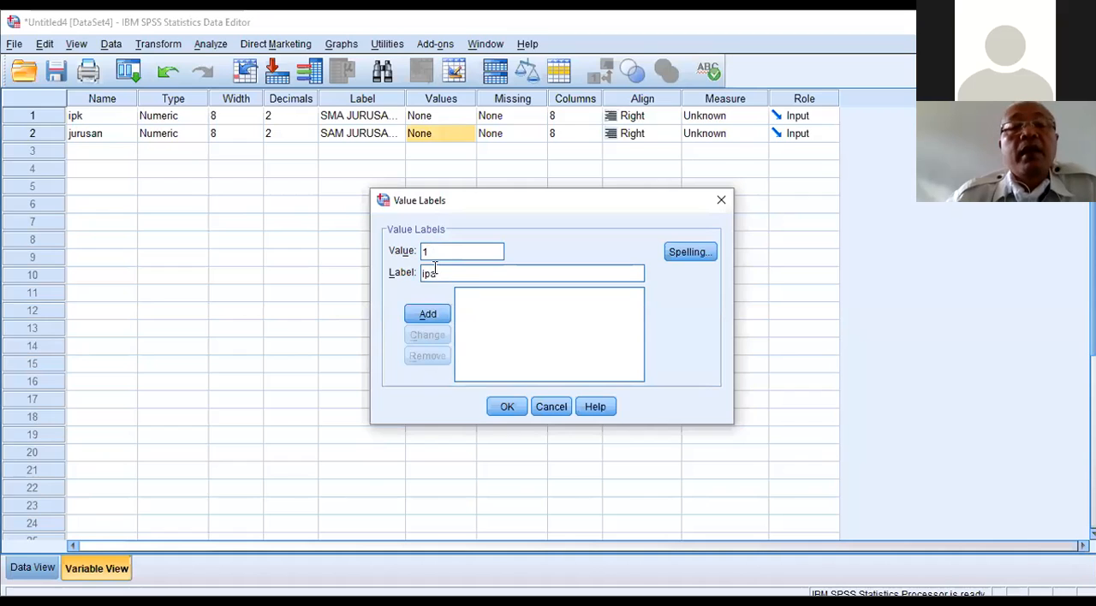
pyautogui.press('BackSpace')
pyautogui.press('BackSpace')
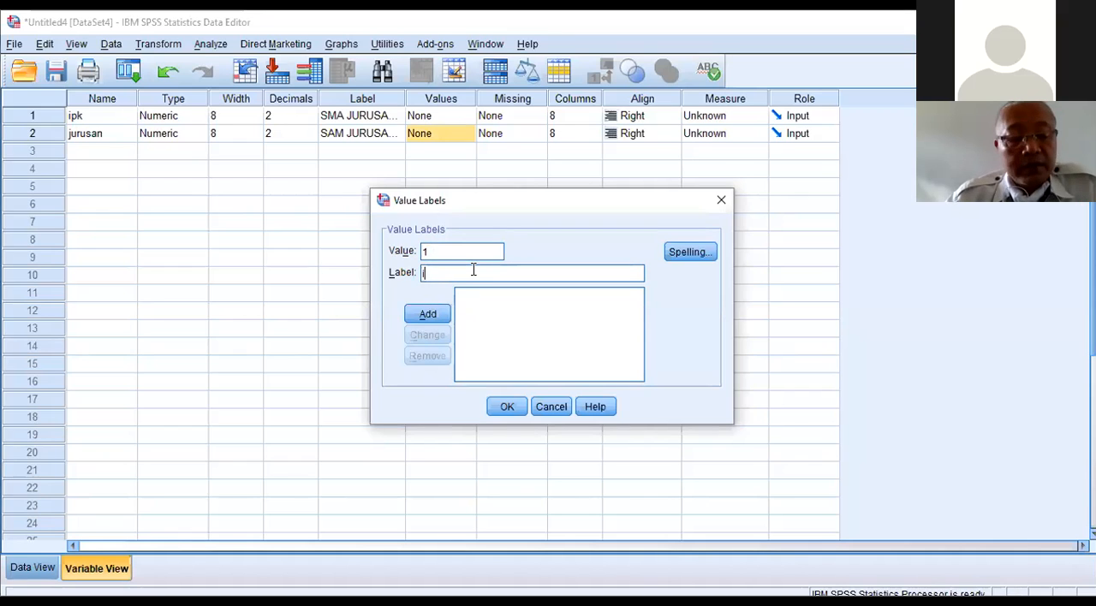
pyautogui.press('BackSpace')
pyautogui.write('IPA')
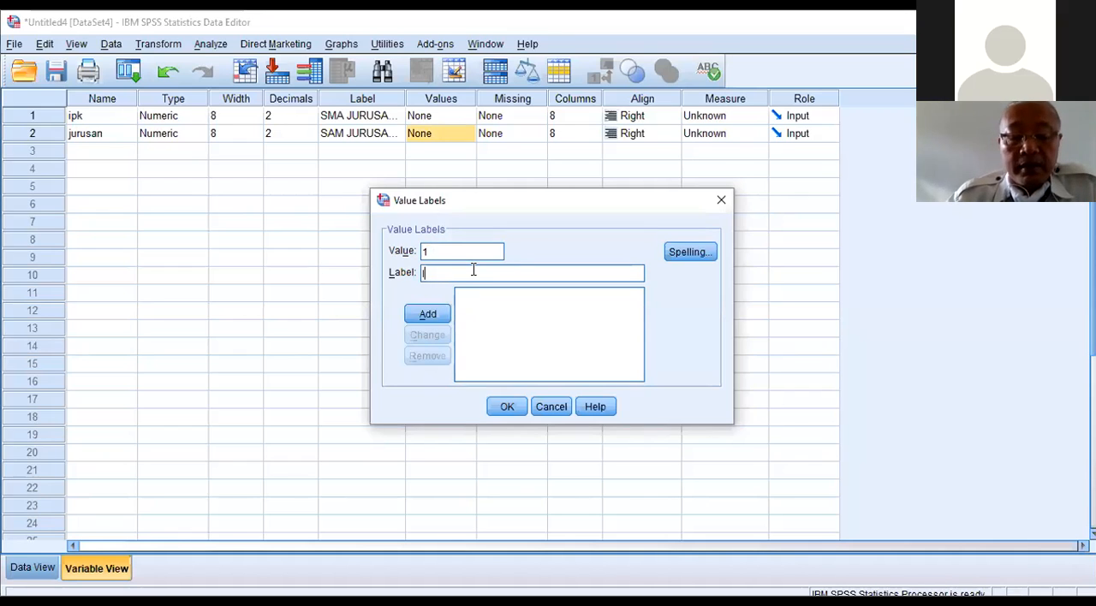
pyautogui.click(442, 319)
# Step: Add a second jurusan value label defining 2 as IPS and apply the value labels
pyautogui.write('2')
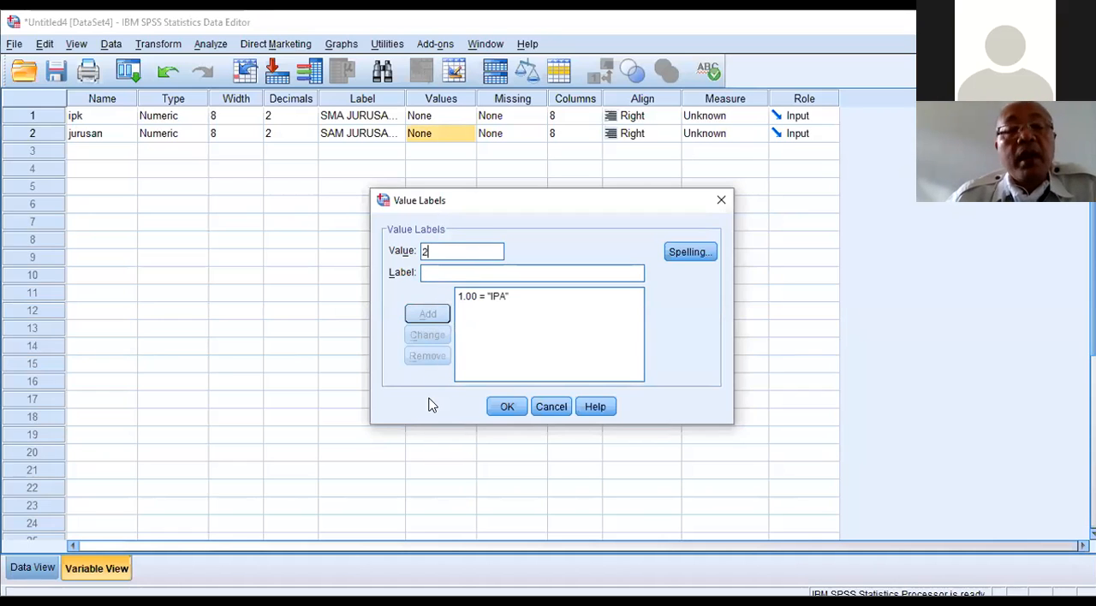
pyautogui.click(431, 273)
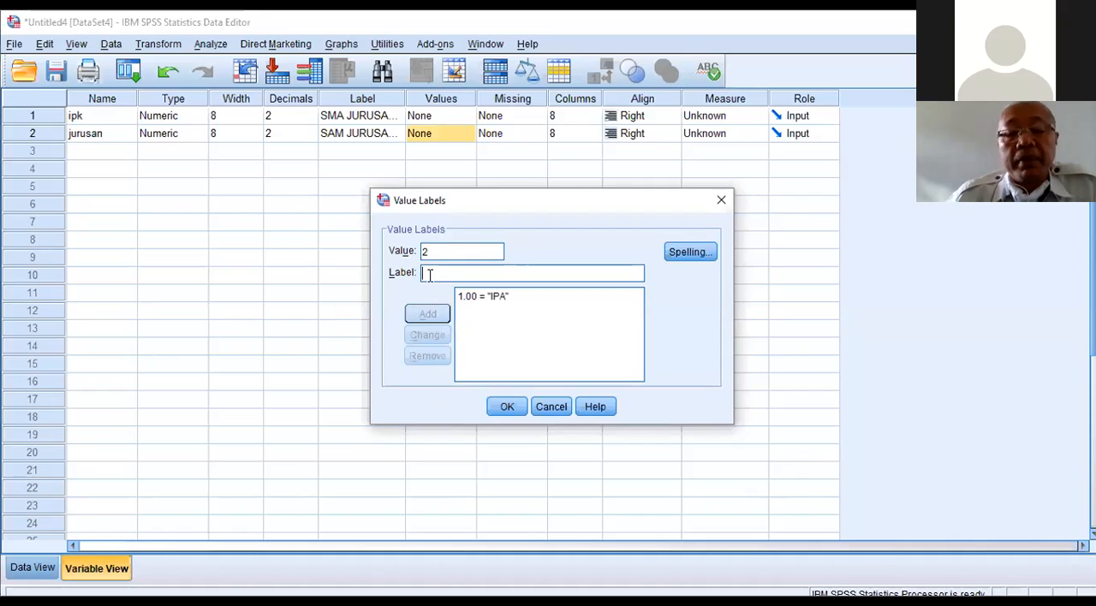
pyautogui.write('IPS')
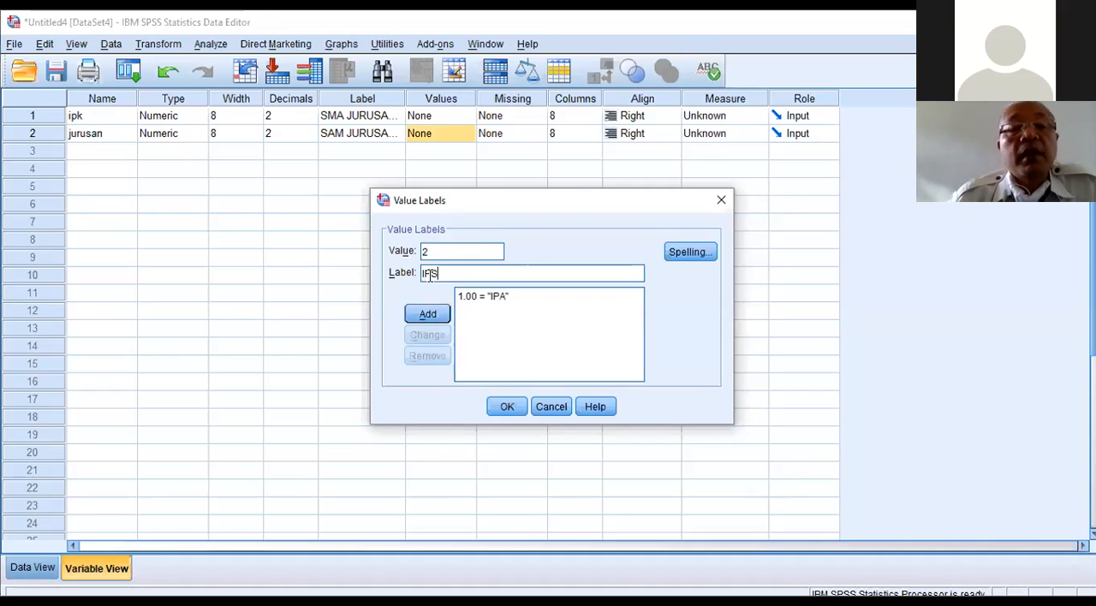
pyautogui.click(428, 315)
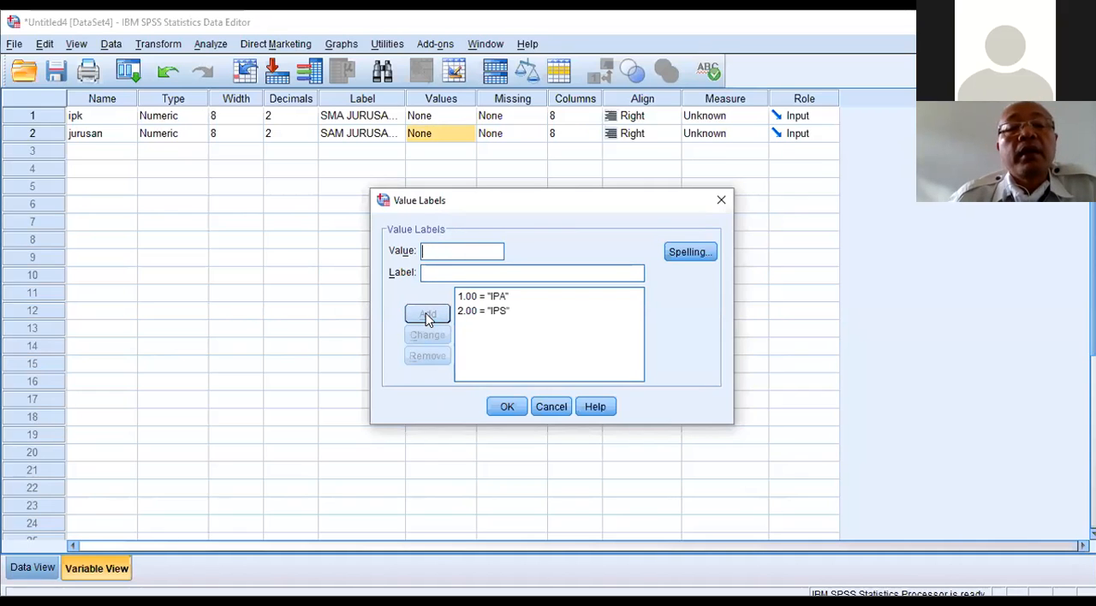
pyautogui.click(509, 406)
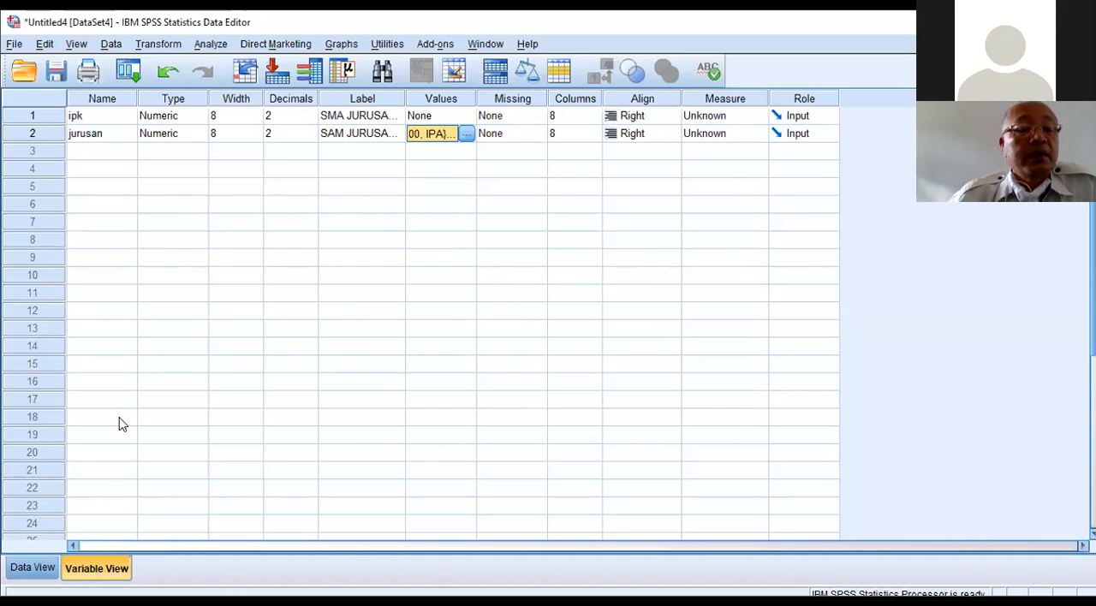
# Step: Enter 1 as the jurusan value for cases 1 to 10 in the data grid
pyautogui.click(40, 566)
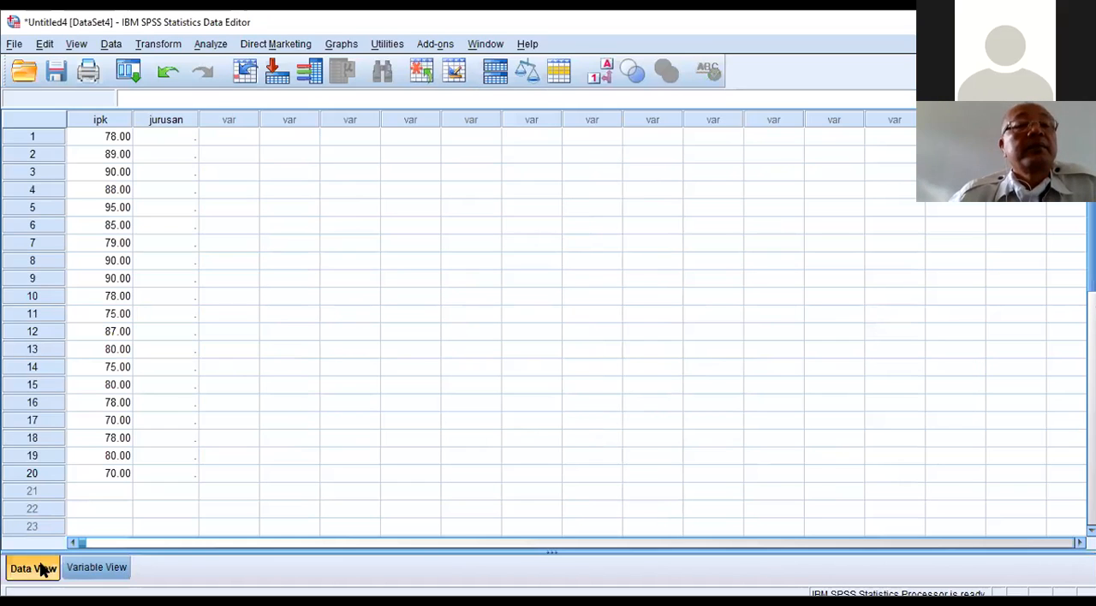
pyautogui.click(190, 138)
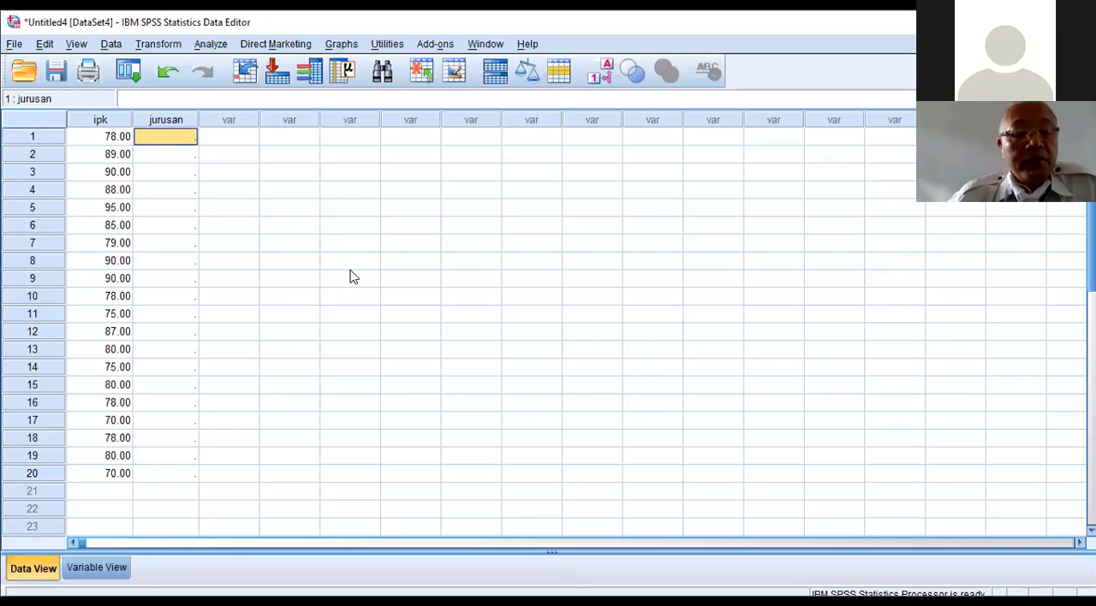
pyautogui.write('1')
pyautogui.press('Return')
pyautogui.write('1')
pyautogui.press('Return')
pyautogui.write('1')
pyautogui.press('Return')
pyautogui.write('1')
pyautogui.press('Return')
pyautogui.write('1')
pyautogui.press('Return')
pyautogui.write('1')
pyautogui.press('Return')
pyautogui.write('1')
pyautogui.press('Return')
pyautogui.write('1')
pyautogui.press('Return')
pyautogui.write('1')
pyautogui.press('Return')
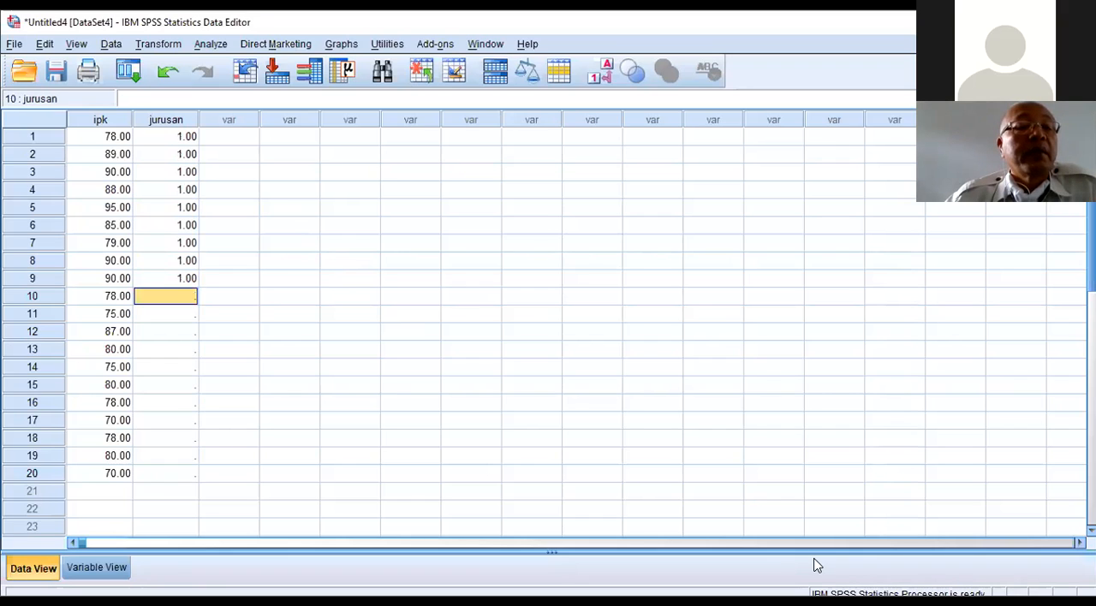
pyautogui.write('1')
pyautogui.press('Return')
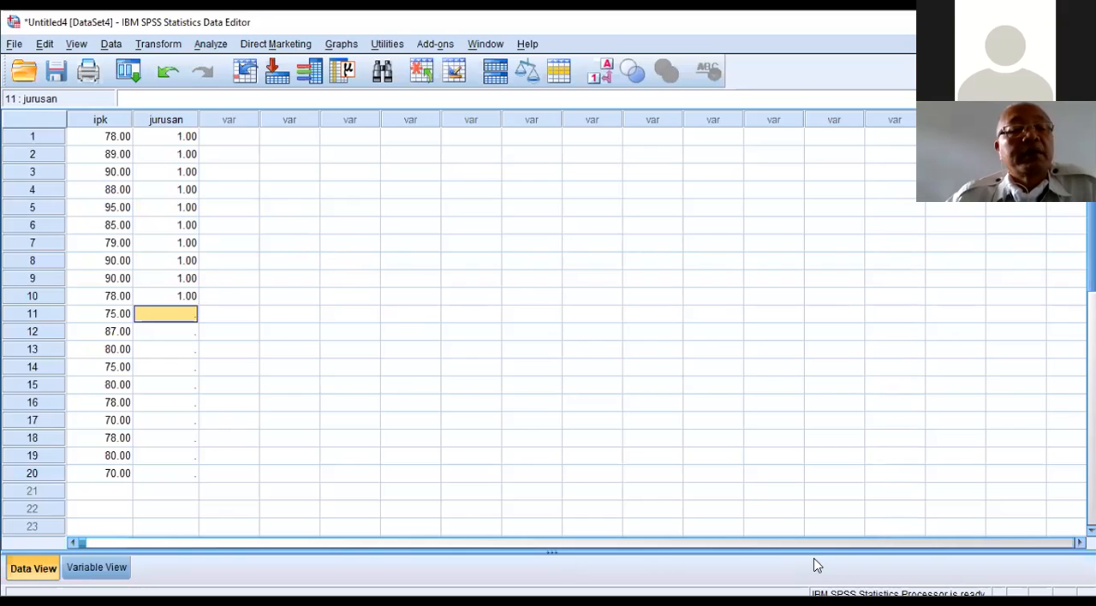
# Step: Enter 2 as the jurusan value for cases 11 to 20
pyautogui.write('2')
pyautogui.press('Return')
pyautogui.write('2')
pyautogui.press('Return')
pyautogui.write('2')
pyautogui.press('Return')
pyautogui.write('2')
pyautogui.press('Return')
pyautogui.write('2')
pyautogui.press('Return')
pyautogui.write('2')
pyautogui.press('Return')
pyautogui.write('2')
pyautogui.press('Return')
pyautogui.write('2')
pyautogui.press('Return')
pyautogui.write('2')
pyautogui.press('Return')
pyautogui.write('2')
pyautogui.press('Return')
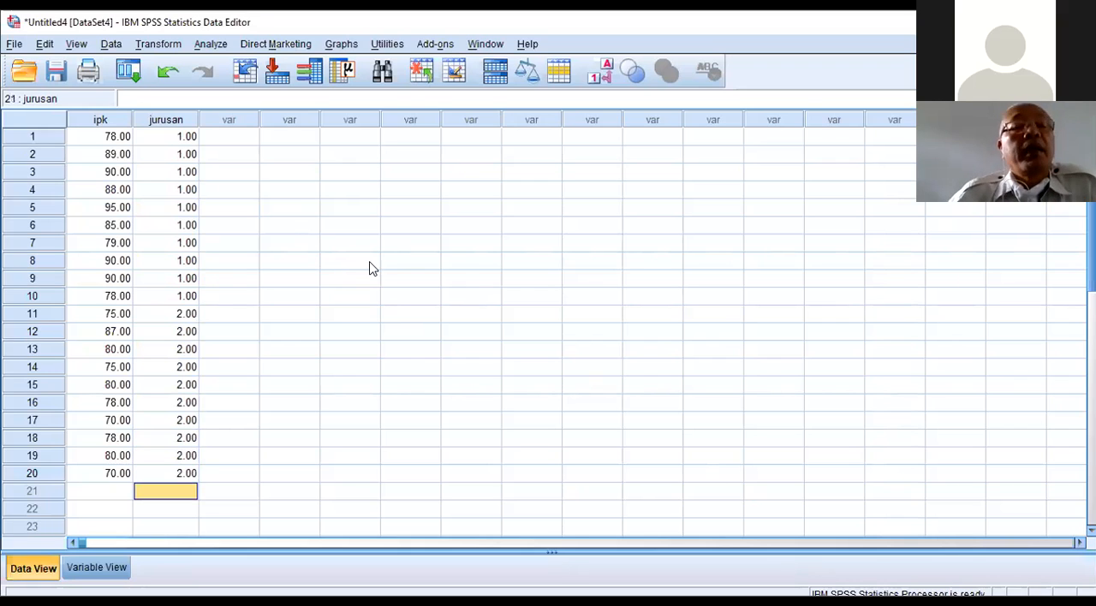
pyautogui.click(364, 347)
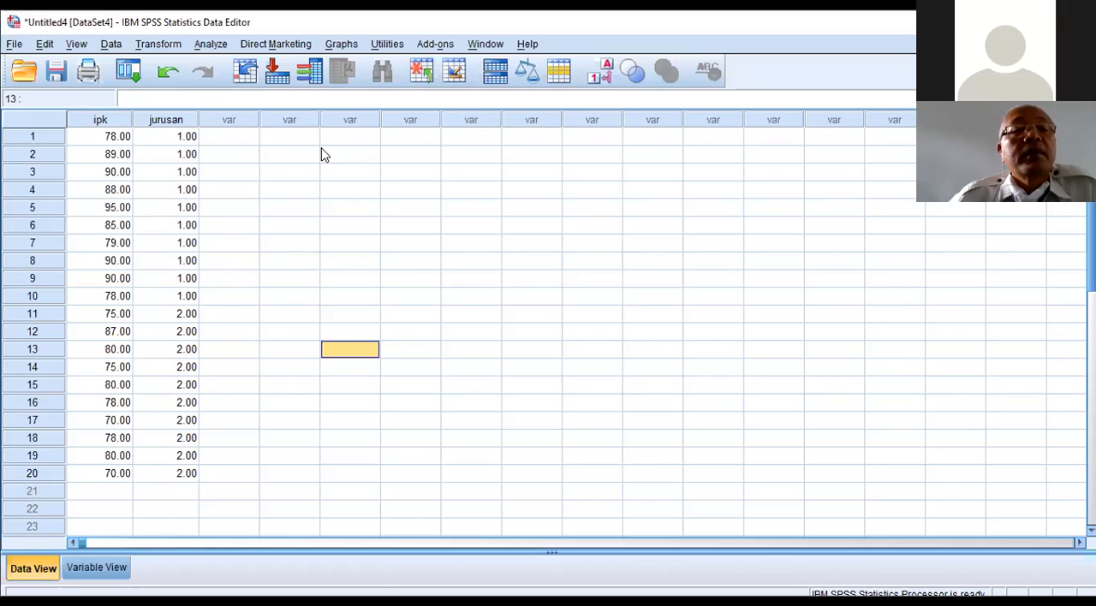
pyautogui.click(212, 45)
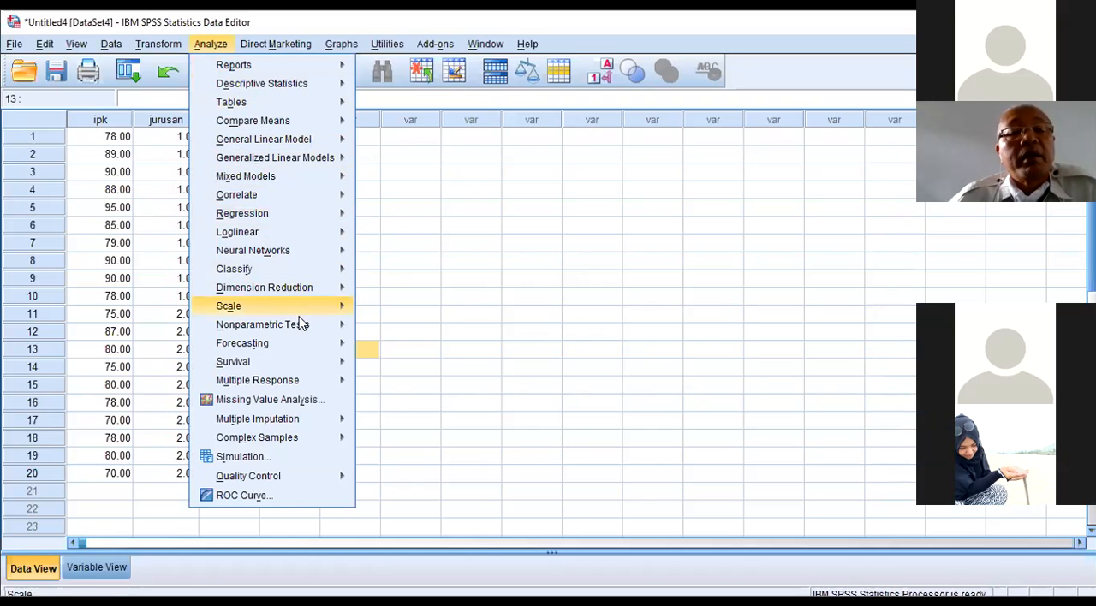
pyautogui.moveTo(302, 325)
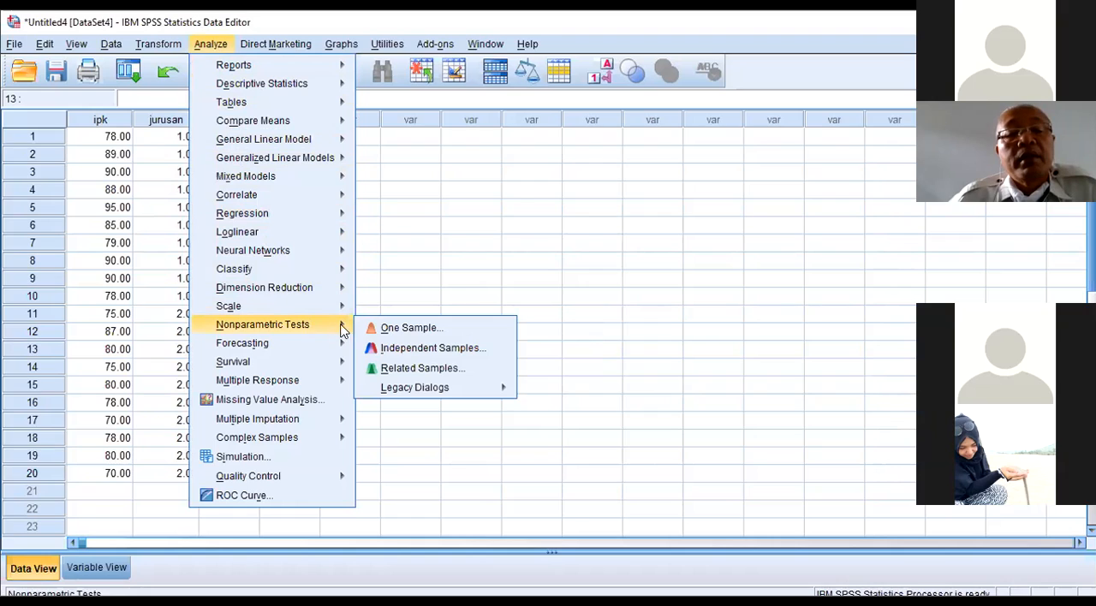
pyautogui.moveTo(461, 390)
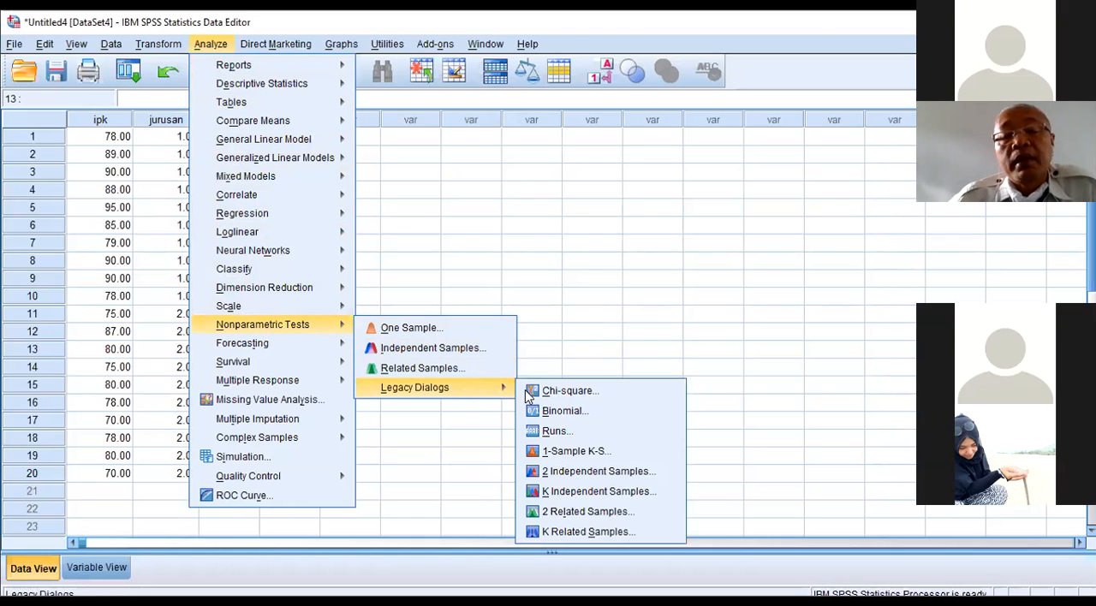
pyautogui.click(574, 478)
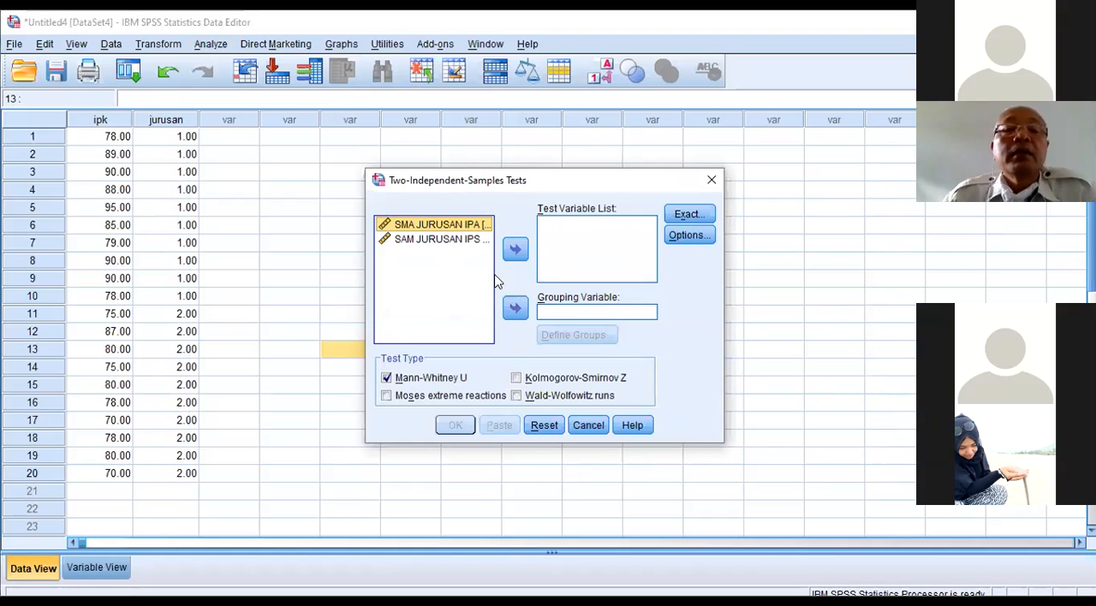
pyautogui.click(555, 428)
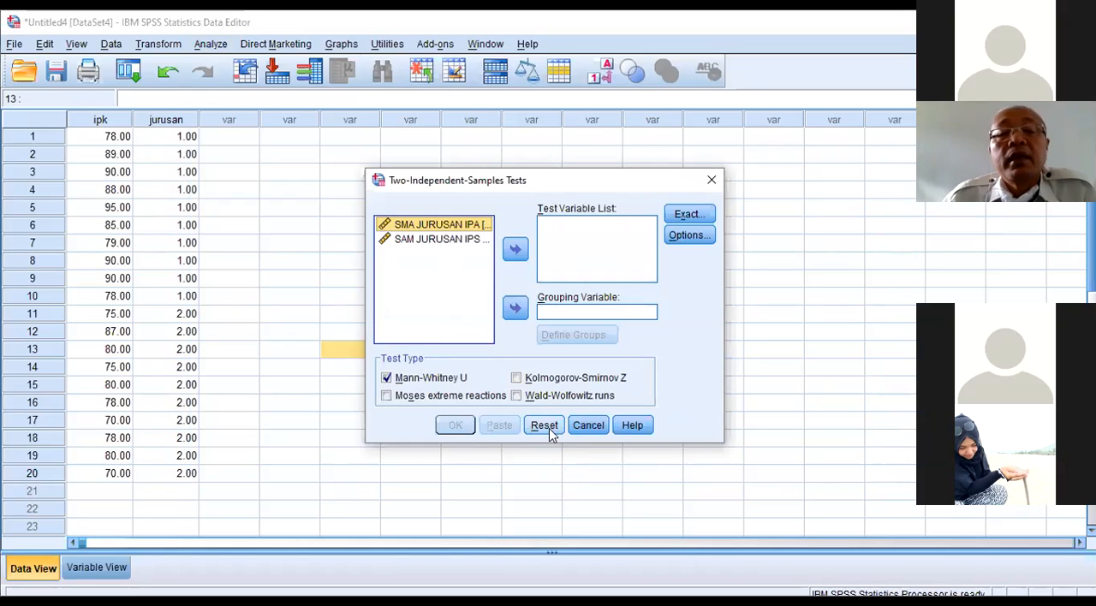
pyautogui.click(587, 425)
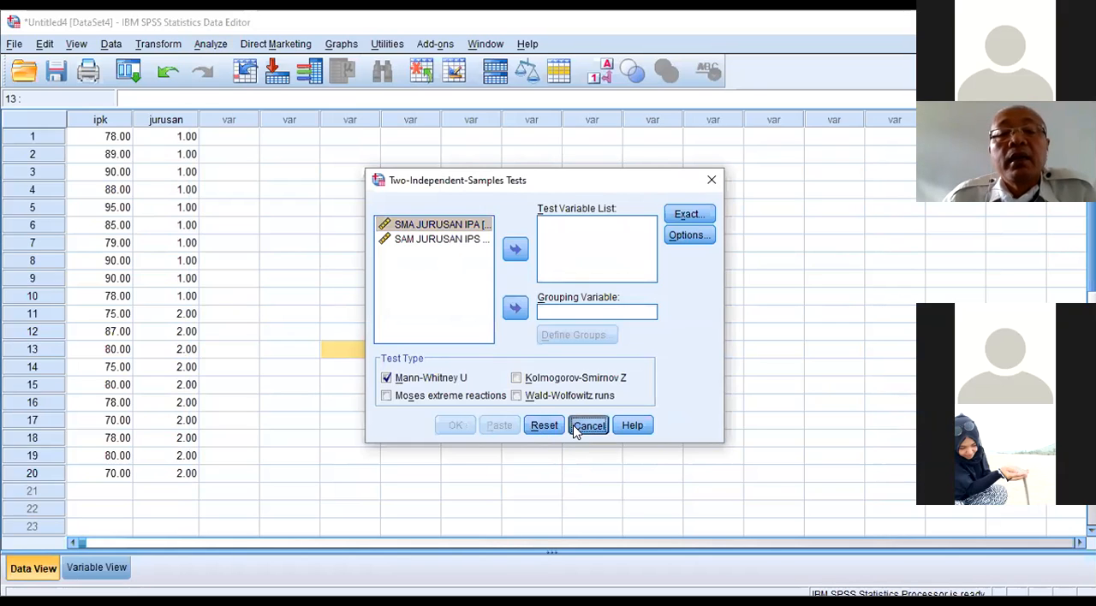
pyautogui.click(214, 48)
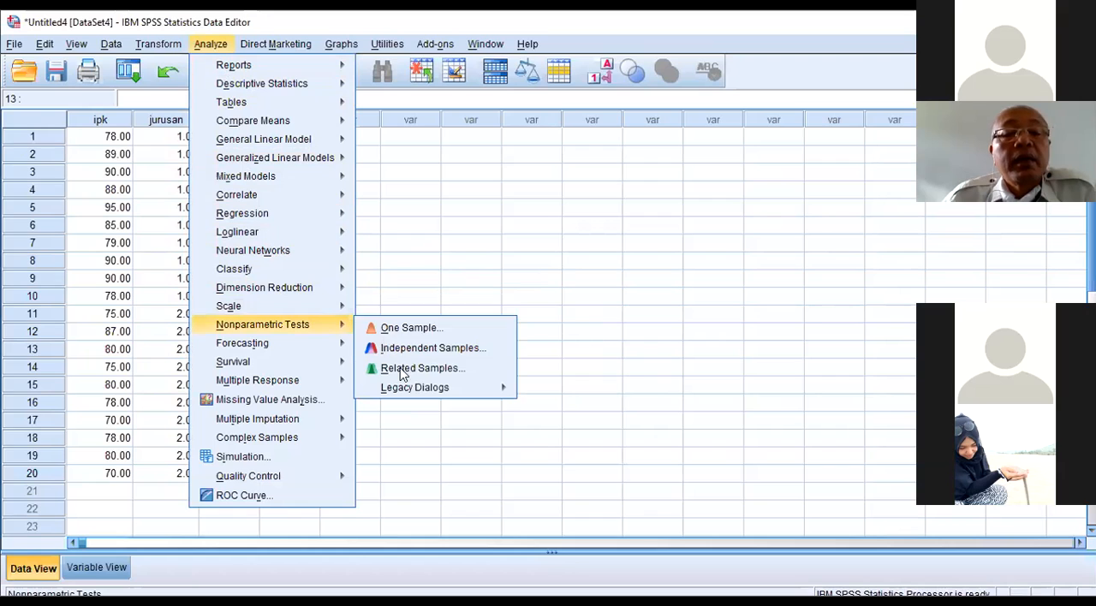
pyautogui.moveTo(507, 396)
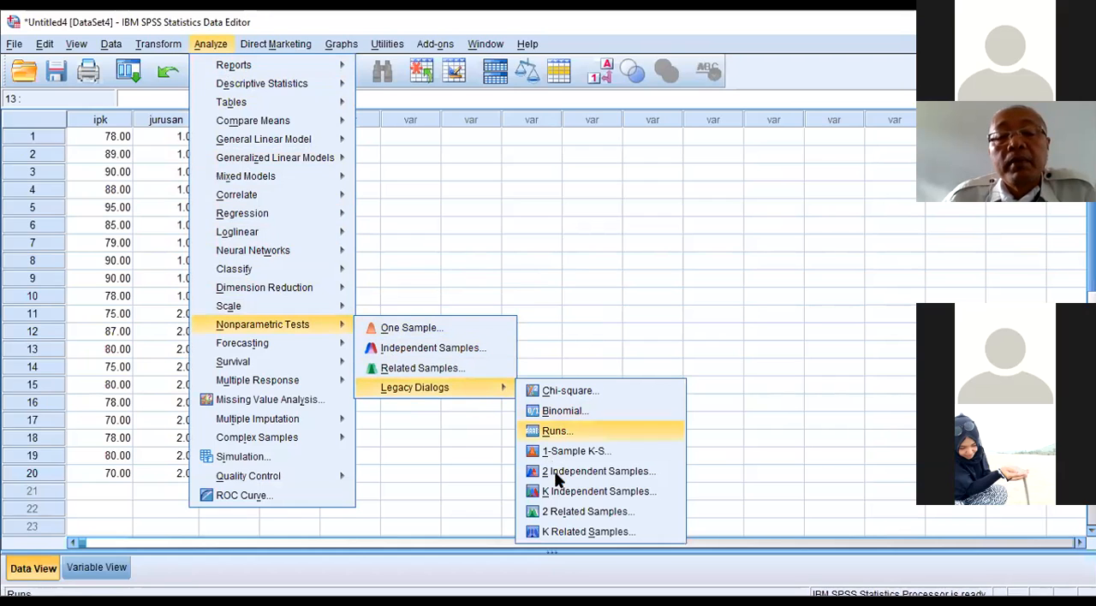
pyautogui.click(557, 471)
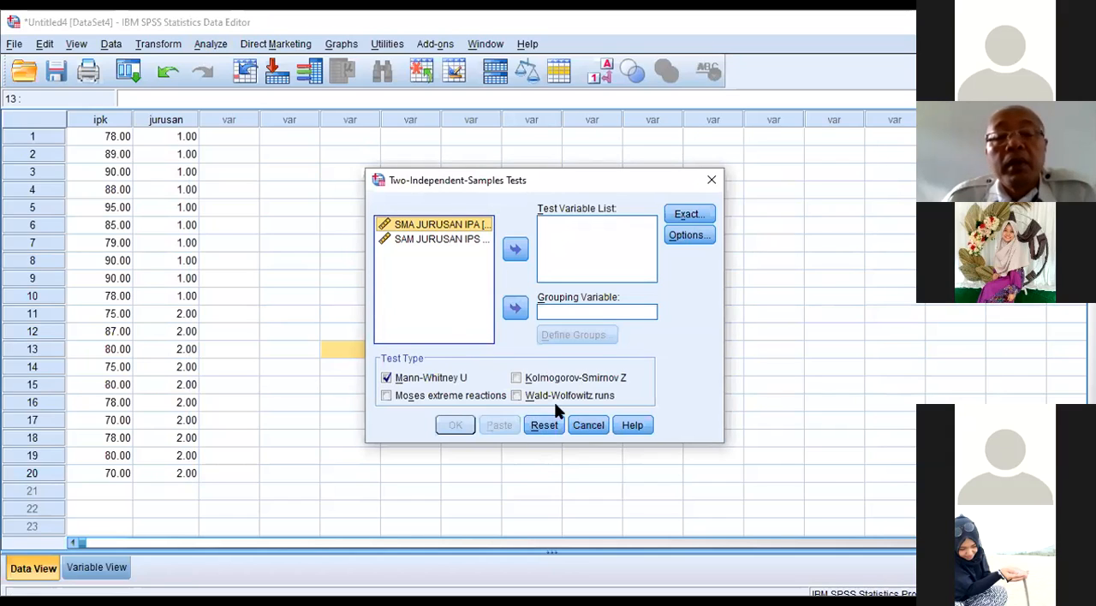
pyautogui.click(591, 428)
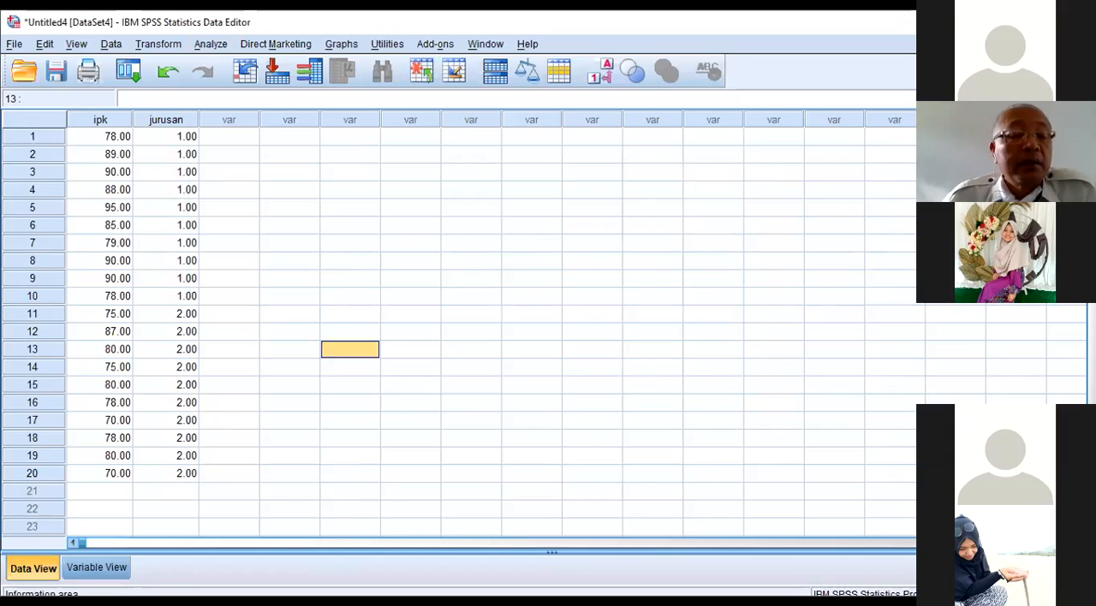
# Step: Change the variable labels to IPK for ipk and JURUSAN for jurusan
pyautogui.click(72, 568)
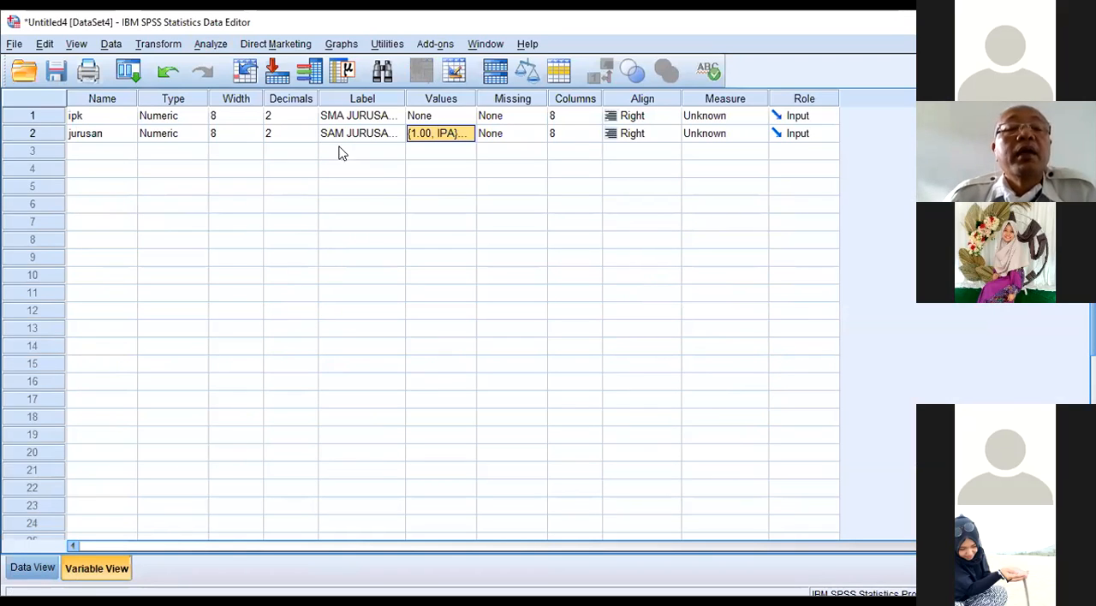
pyautogui.click(350, 119)
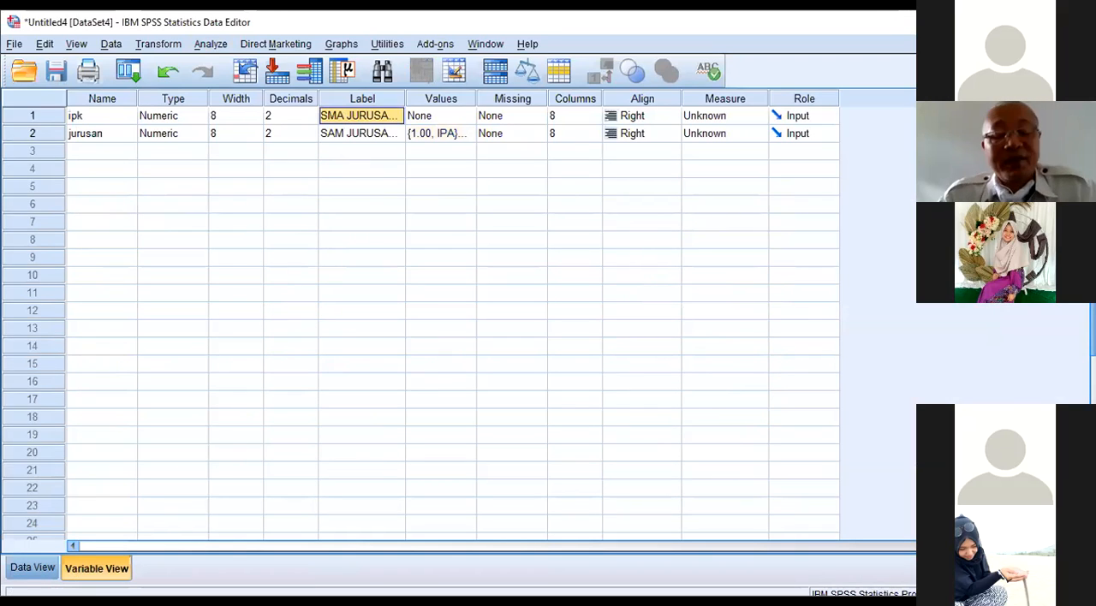
pyautogui.write('IPK')
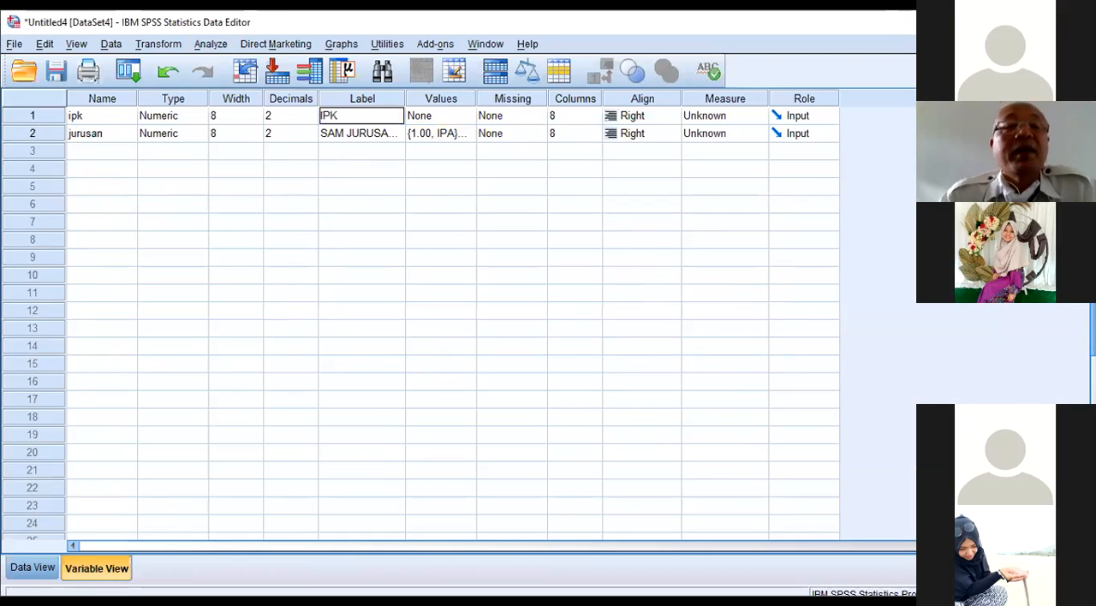
pyautogui.click(344, 134)
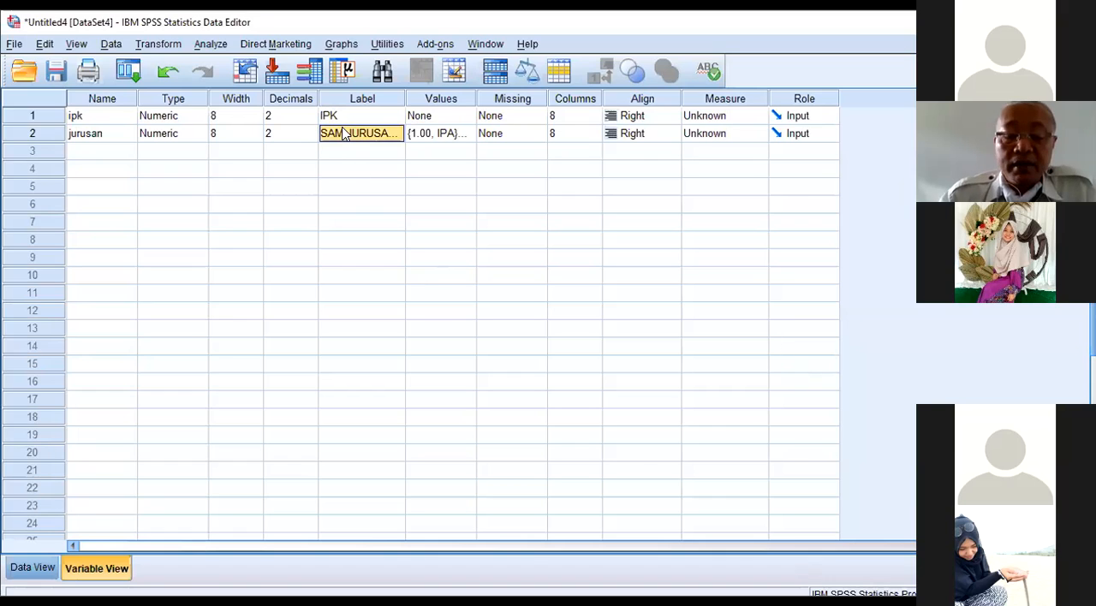
pyautogui.write('JURUSAN')
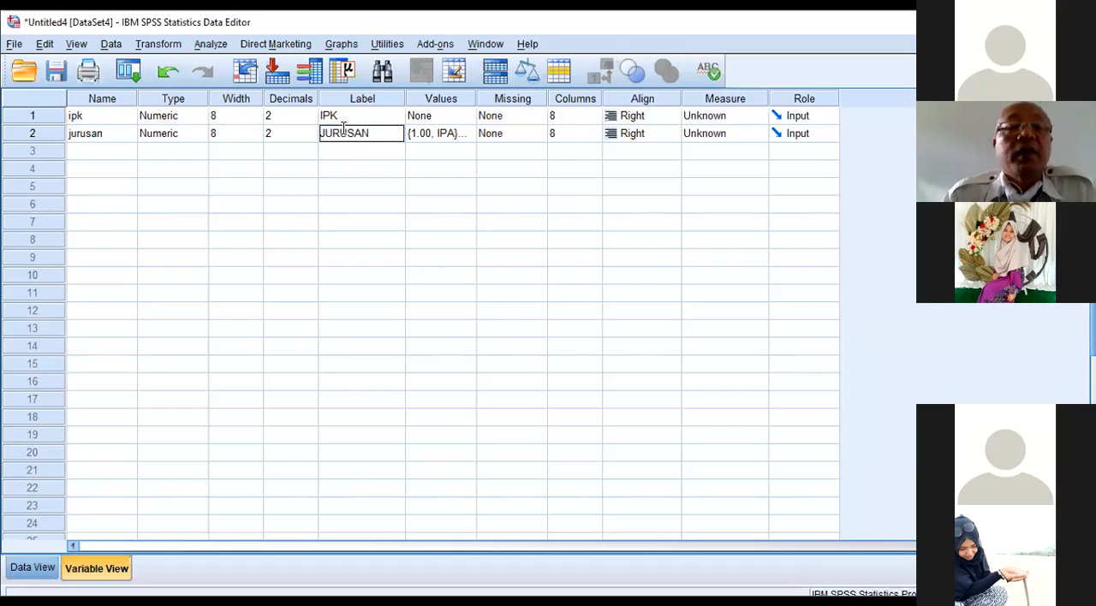
pyautogui.press('Return')
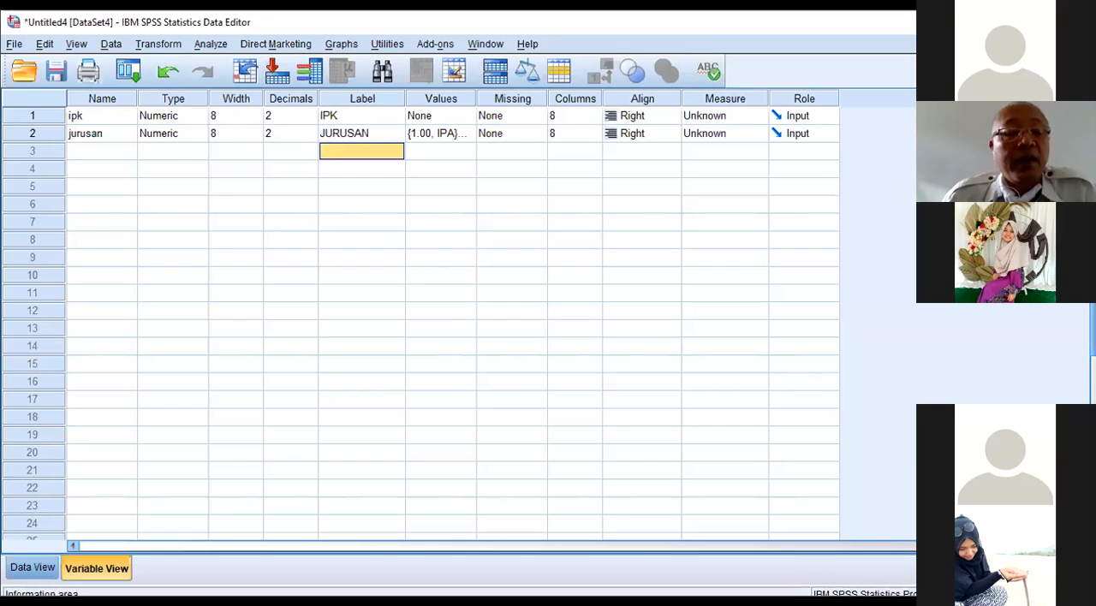
# Step: Set up a legacy nonparametric test for 2 independent samples with IPK as the test variable and jurusan as the grouping variable
pyautogui.click(212, 44)
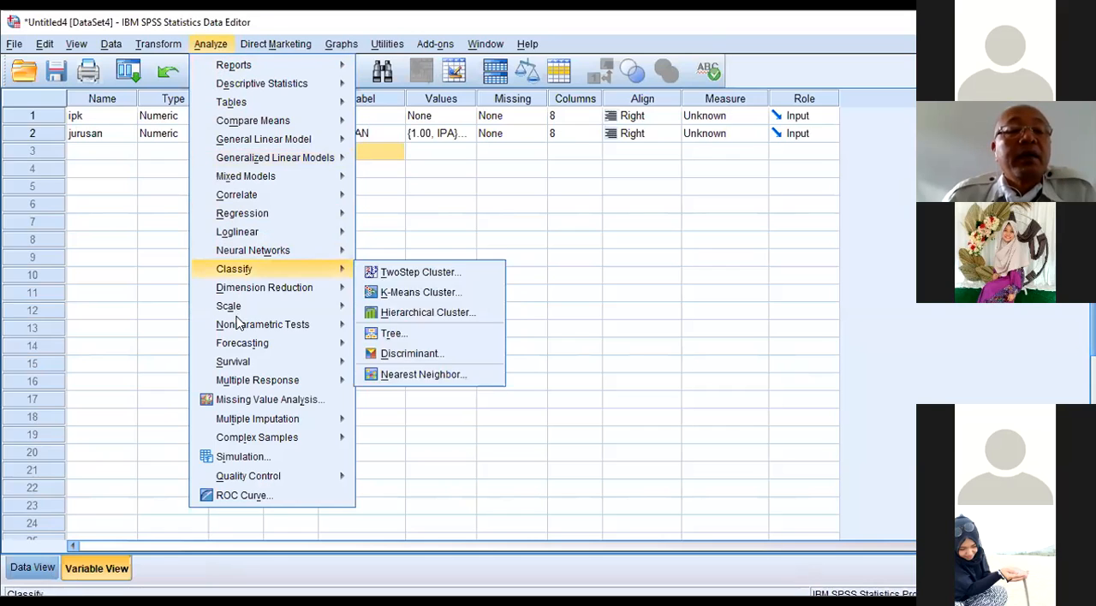
pyautogui.moveTo(334, 334)
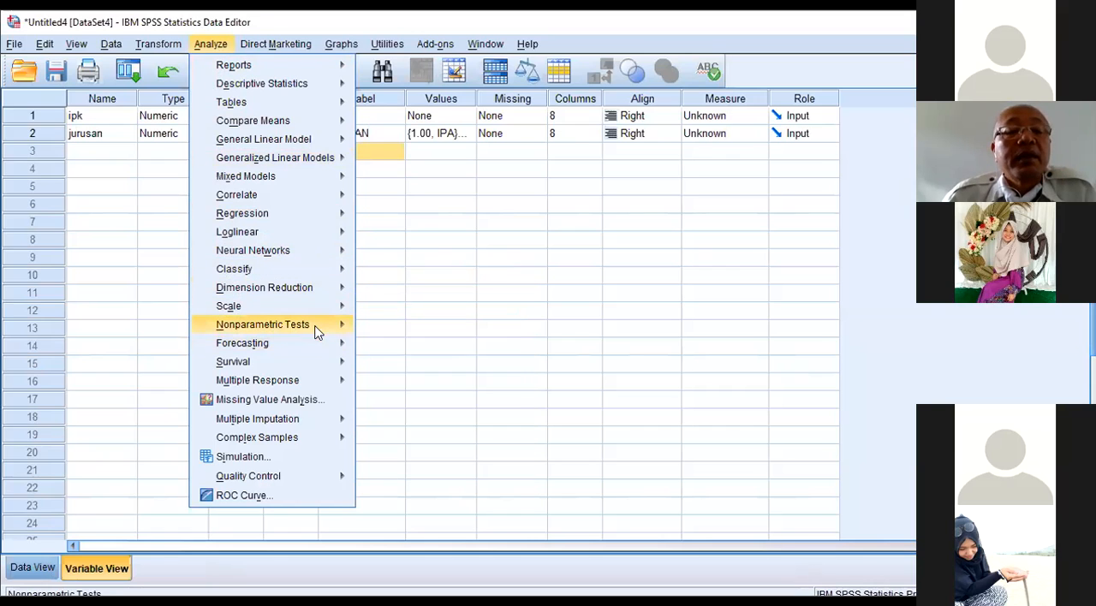
pyautogui.moveTo(476, 392)
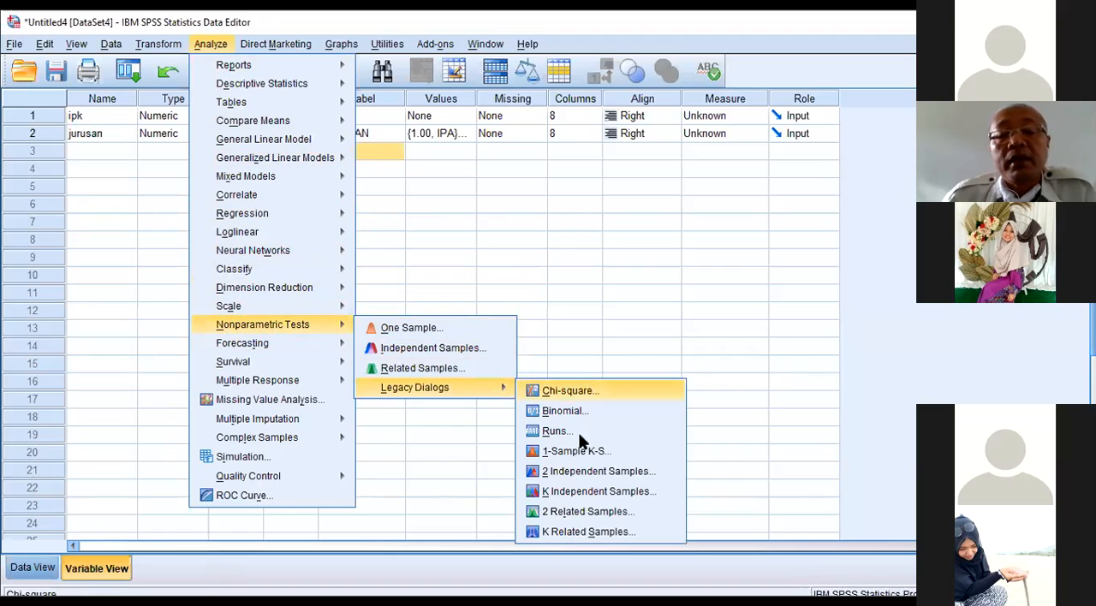
pyautogui.click(592, 473)
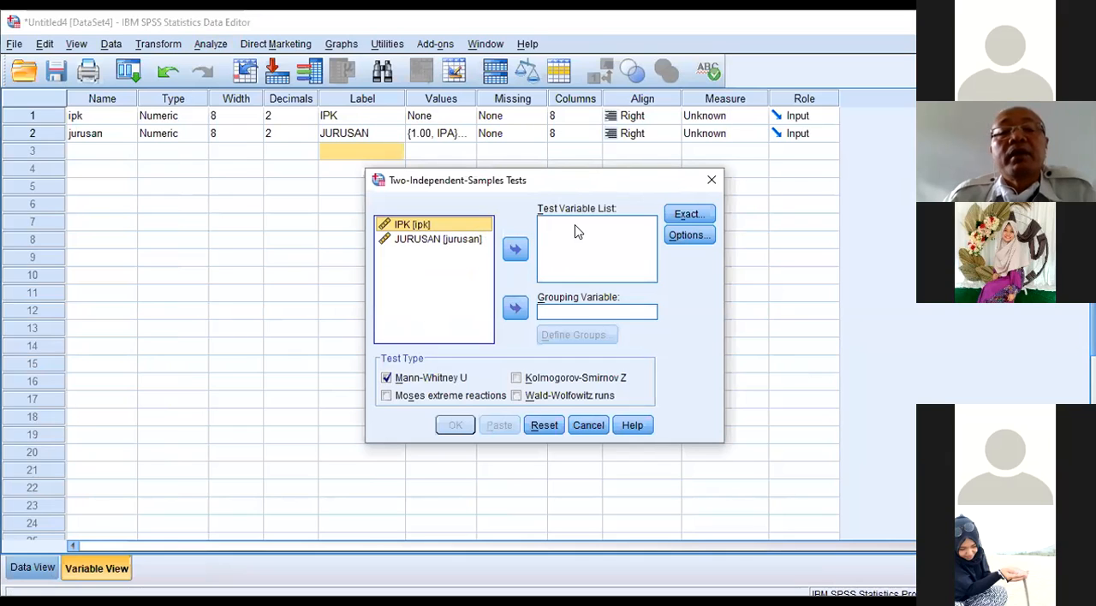
pyautogui.click(517, 247)
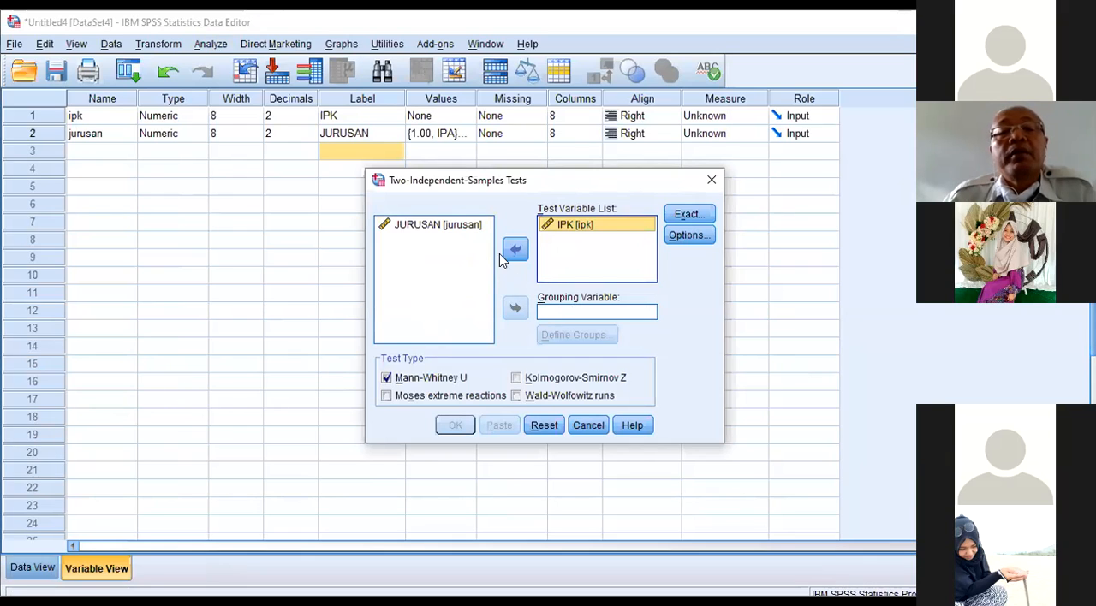
pyautogui.click(435, 226)
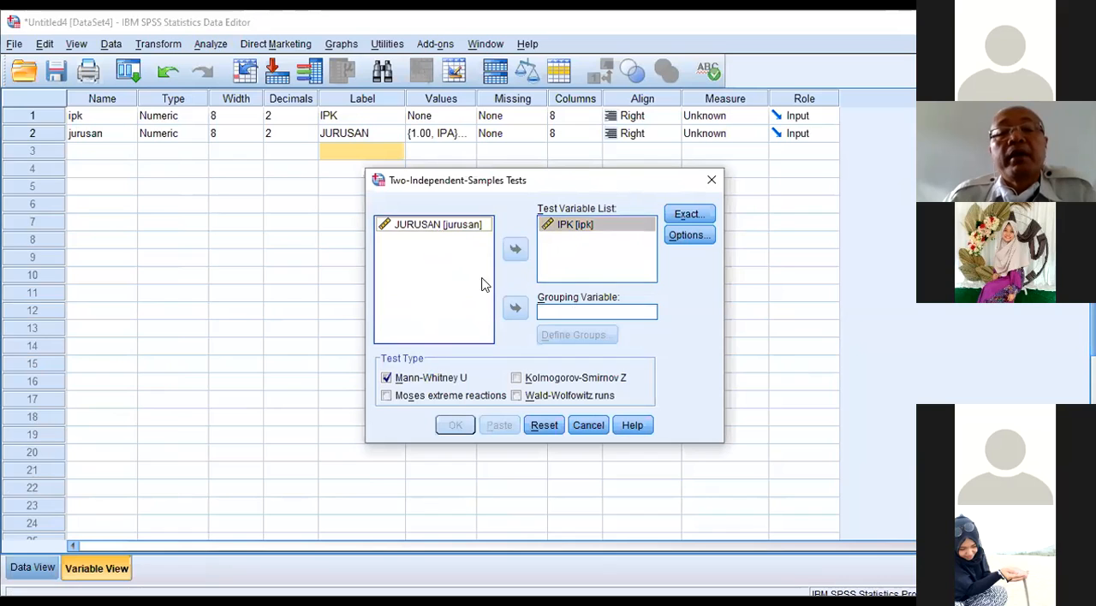
pyautogui.click(515, 314)
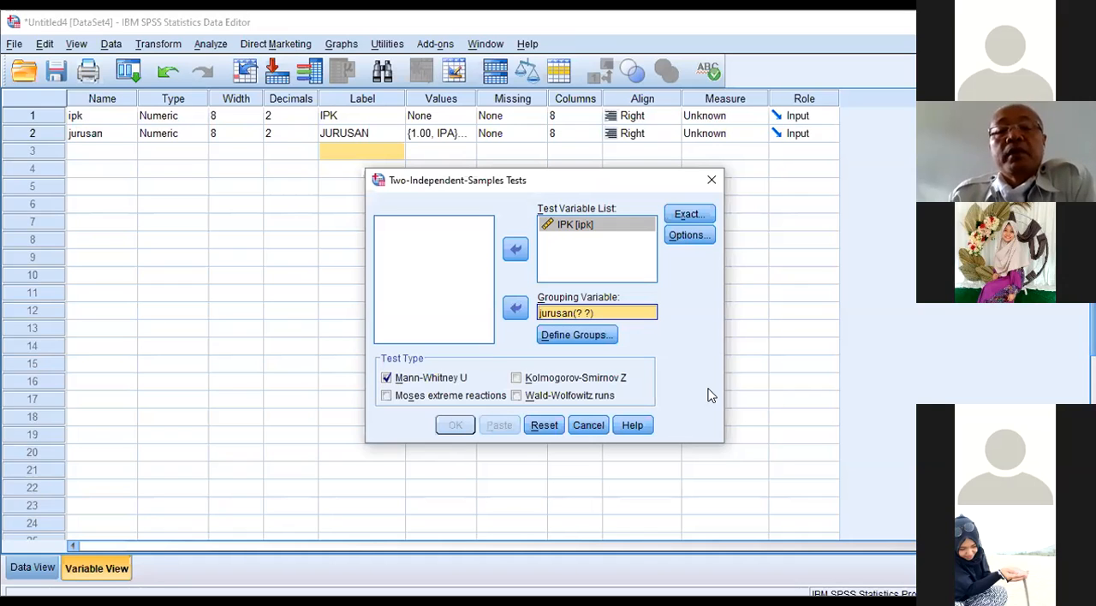
# Step: Define the jurusan groups as 1 and 2, and include descriptive statistics with missing cases excluded test-by-test
pyautogui.click(604, 338)
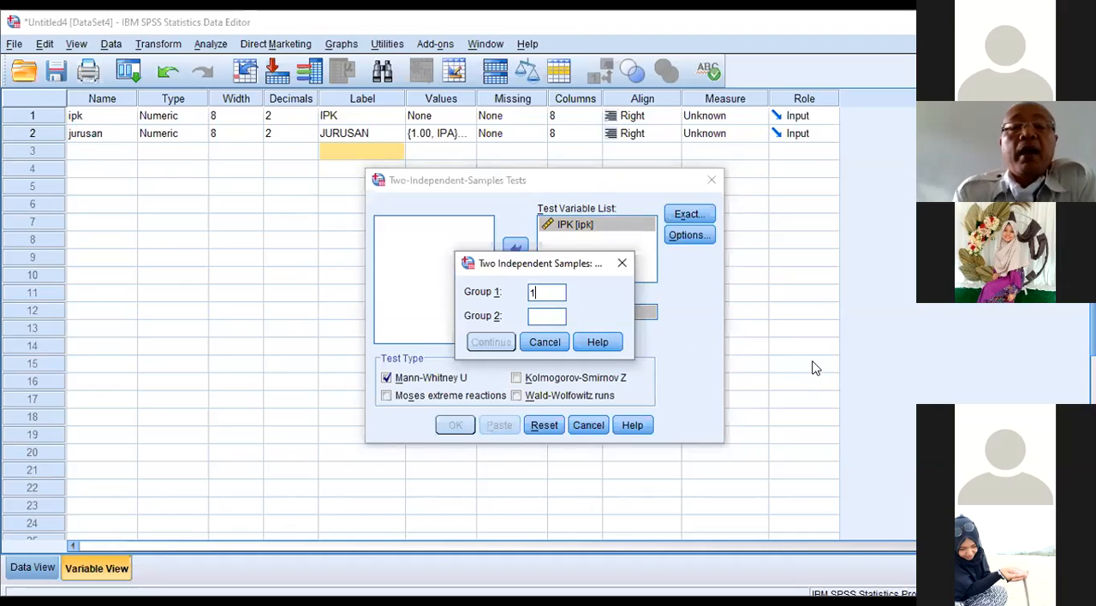
pyautogui.click(548, 317)
pyautogui.write('2')
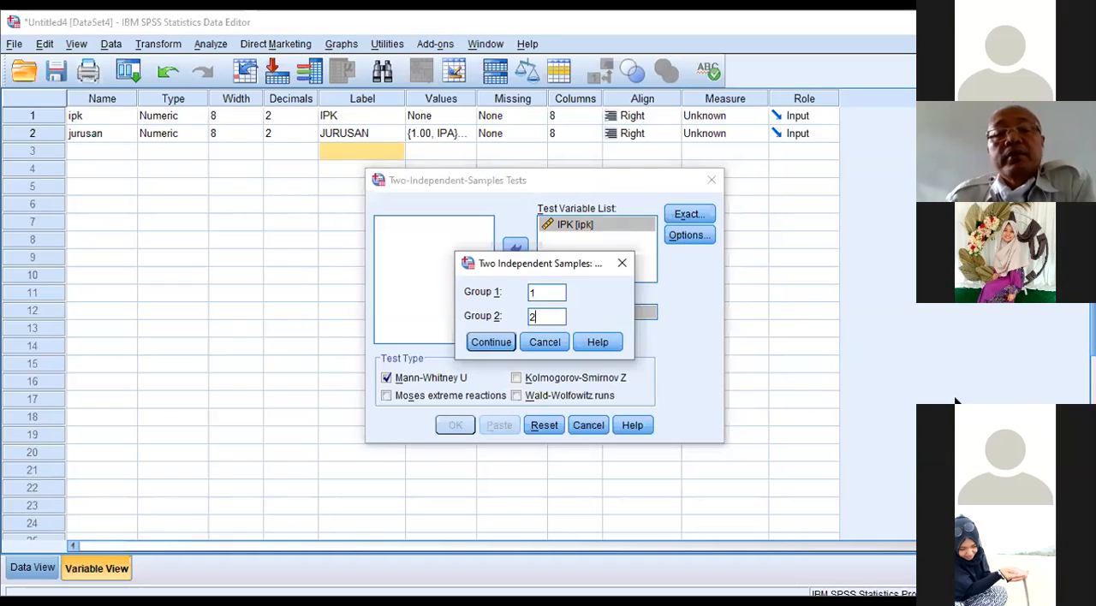
pyautogui.click(491, 343)
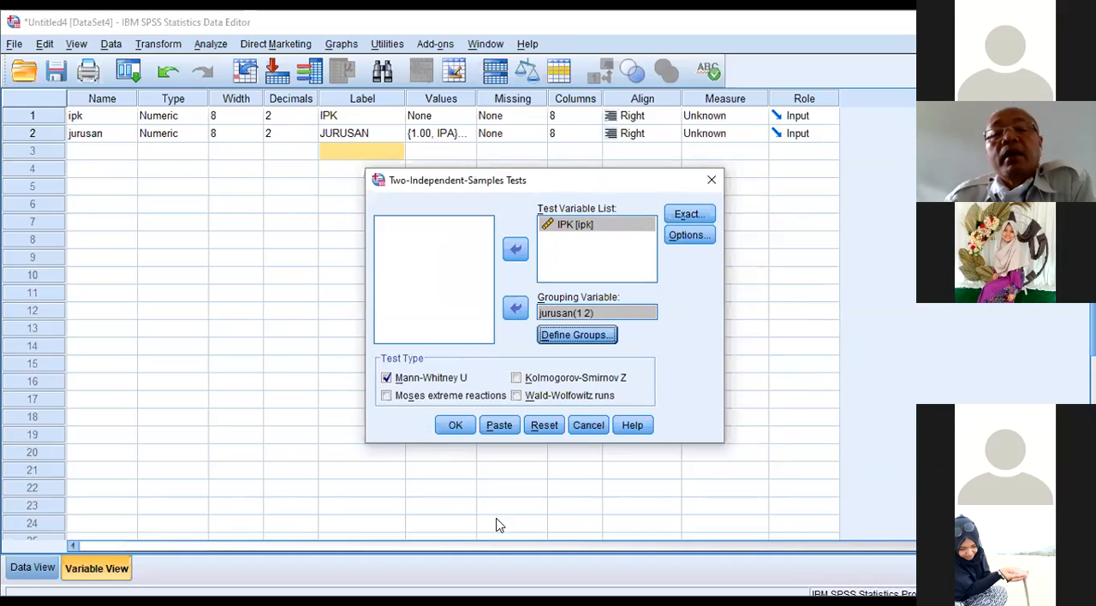
pyautogui.click(686, 240)
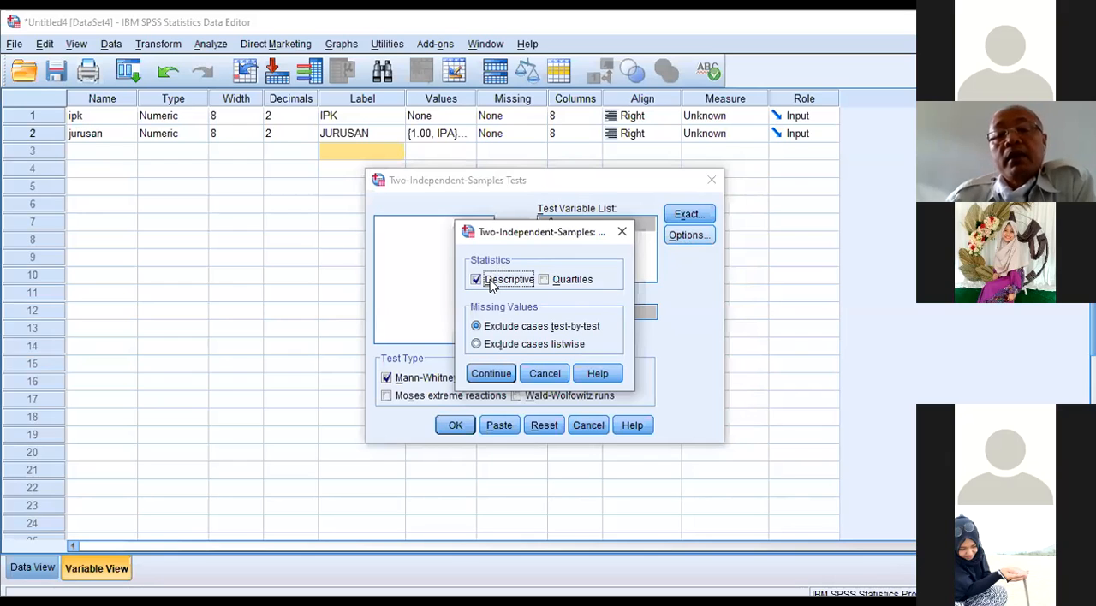
pyautogui.click(473, 374)
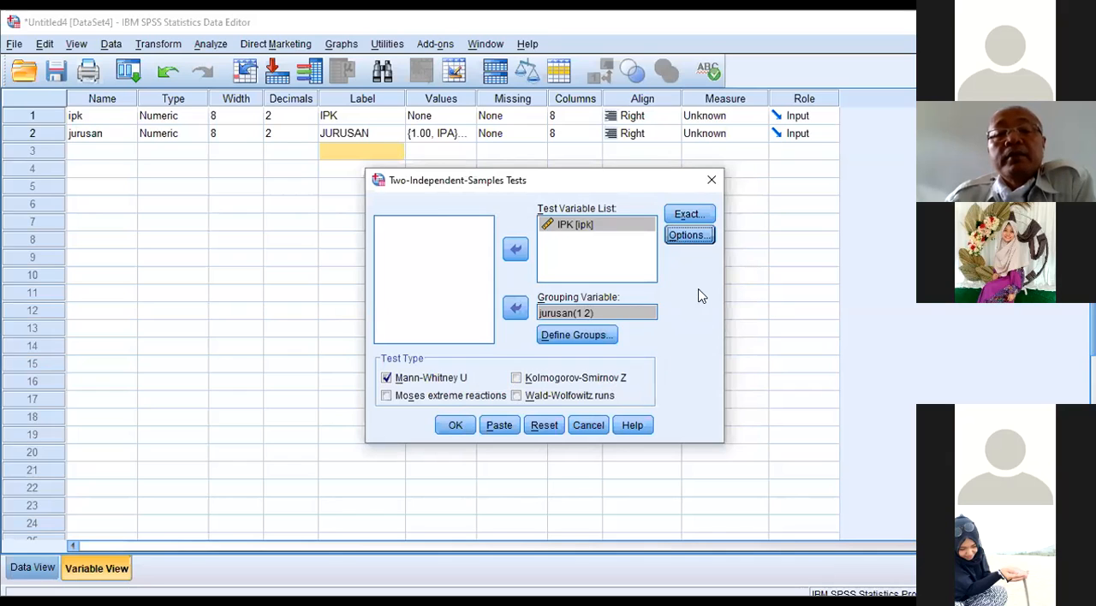
# Step: Review the Monte Carlo exact-test settings but keep Asymptotic only, and run the Mann-Whitney U test
pyautogui.click(701, 217)
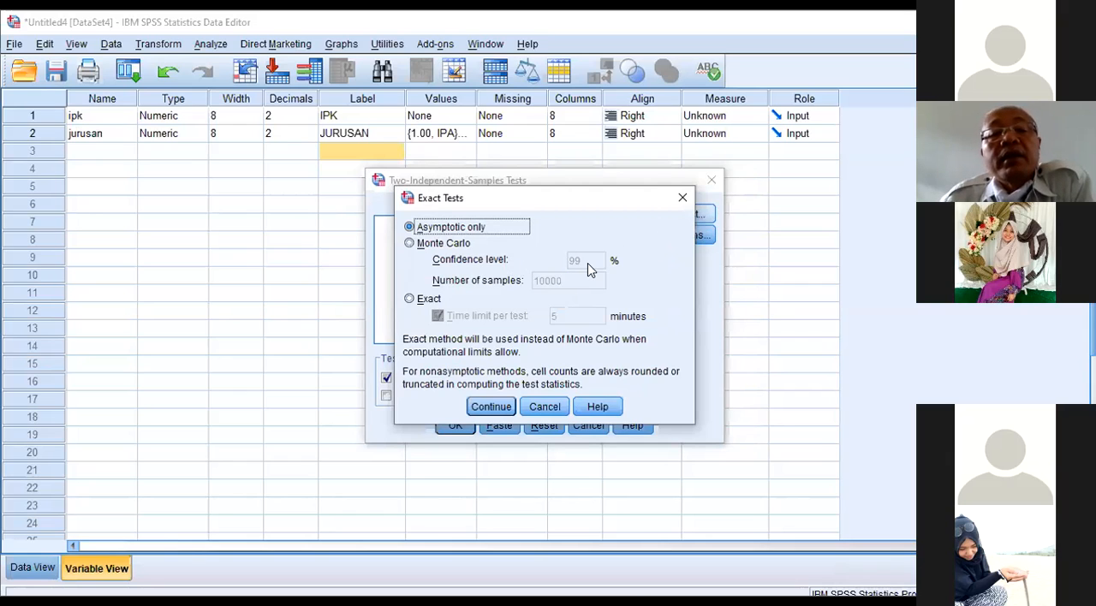
pyautogui.click(465, 244)
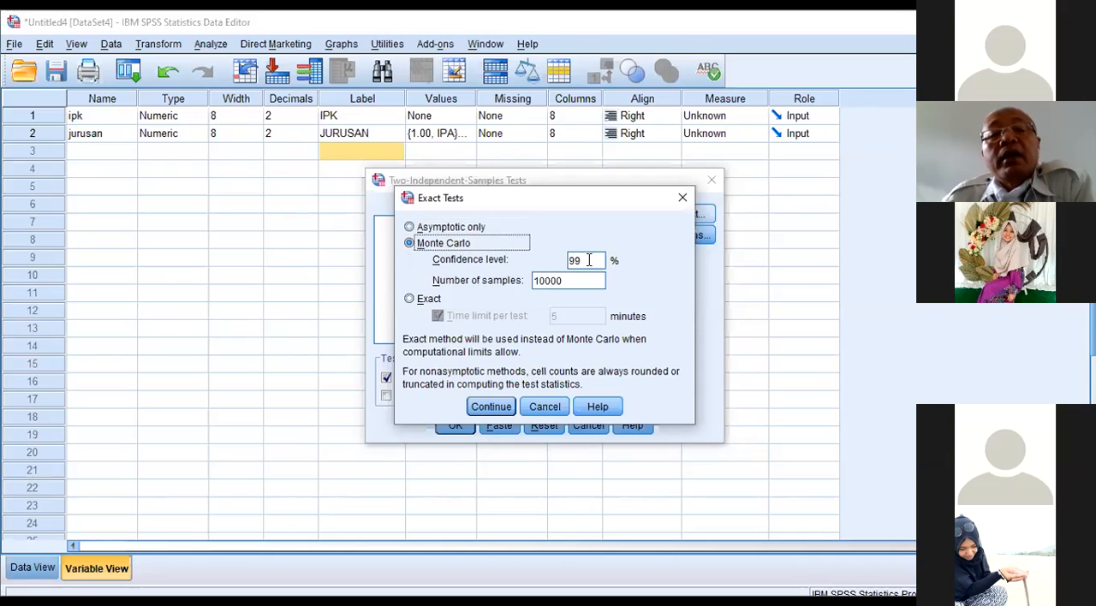
pyautogui.click(454, 228)
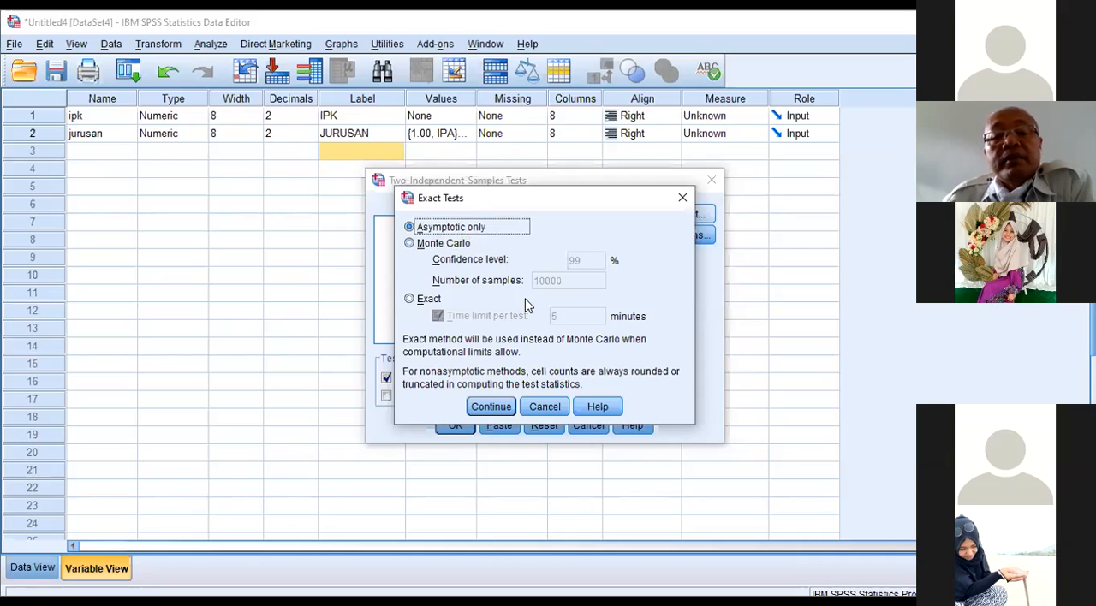
pyautogui.click(494, 407)
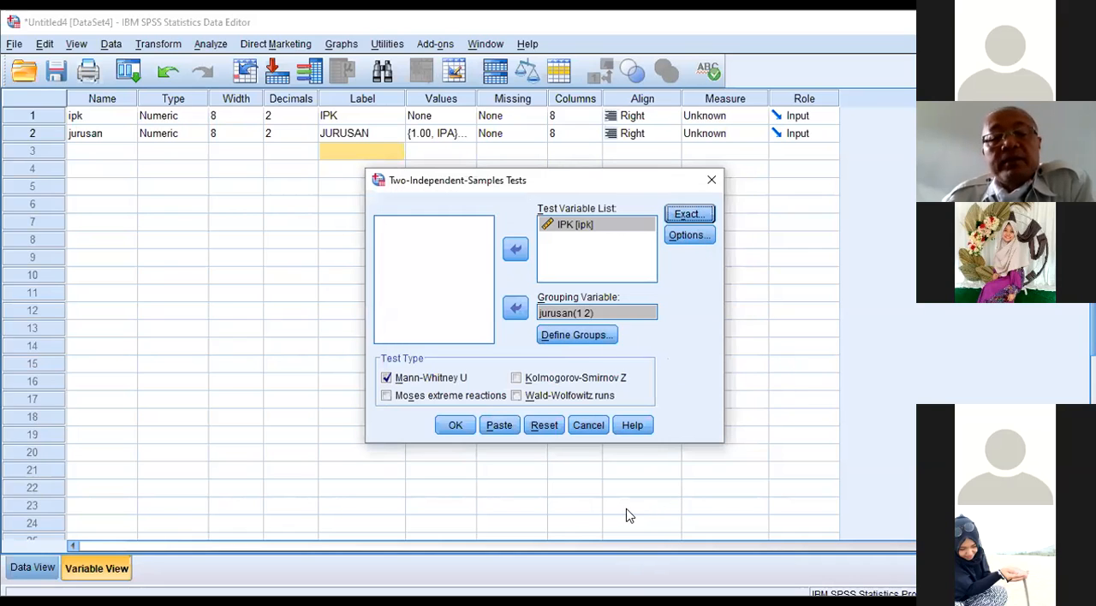
pyautogui.click(468, 427)
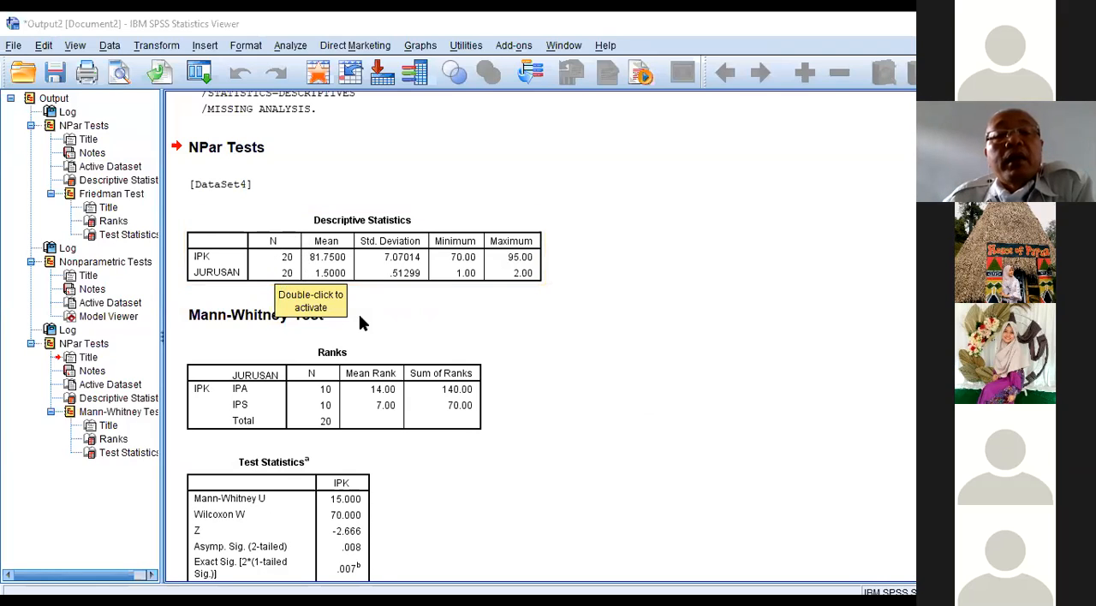
# Step: Examine the Mann-Whitney Ranks and Test Statistics tables in the output, including the significance values
pyautogui.scroll(-2, 469, 379)
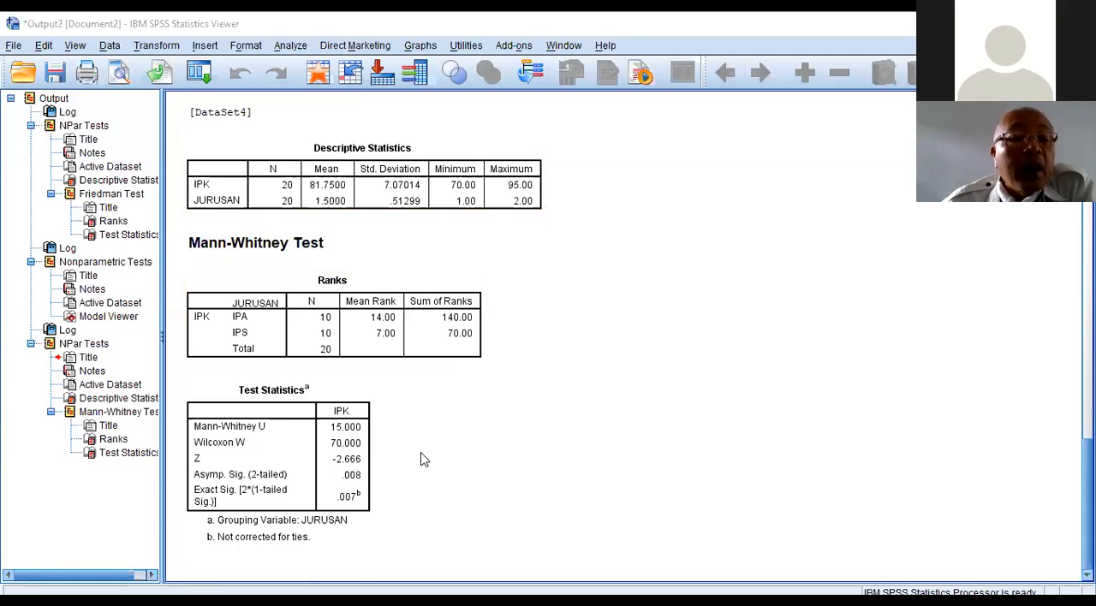
pyautogui.click(360, 442)
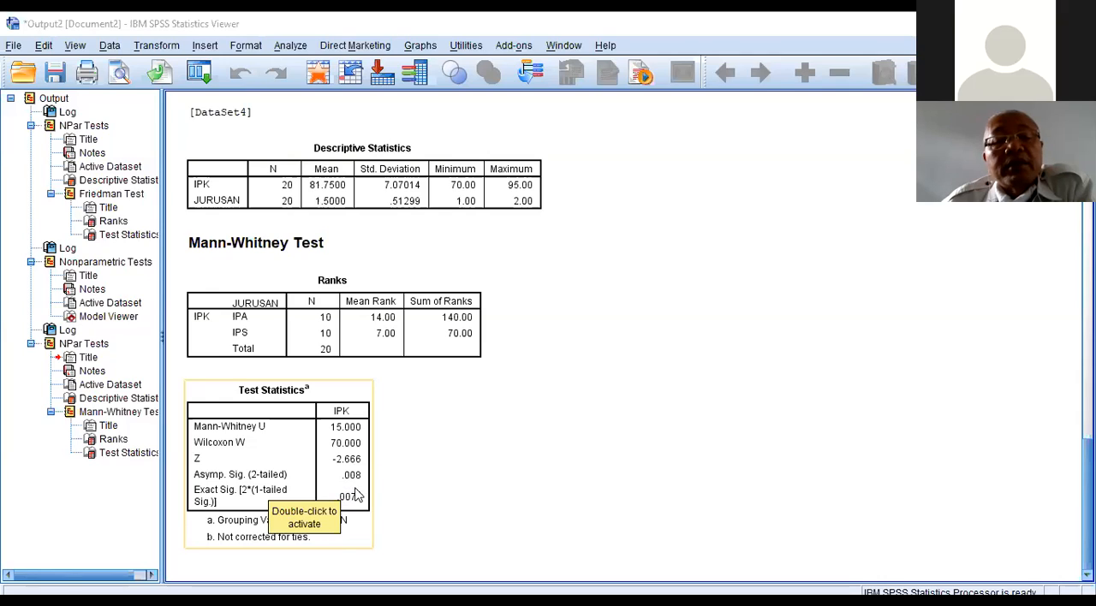
pyautogui.click(389, 495)
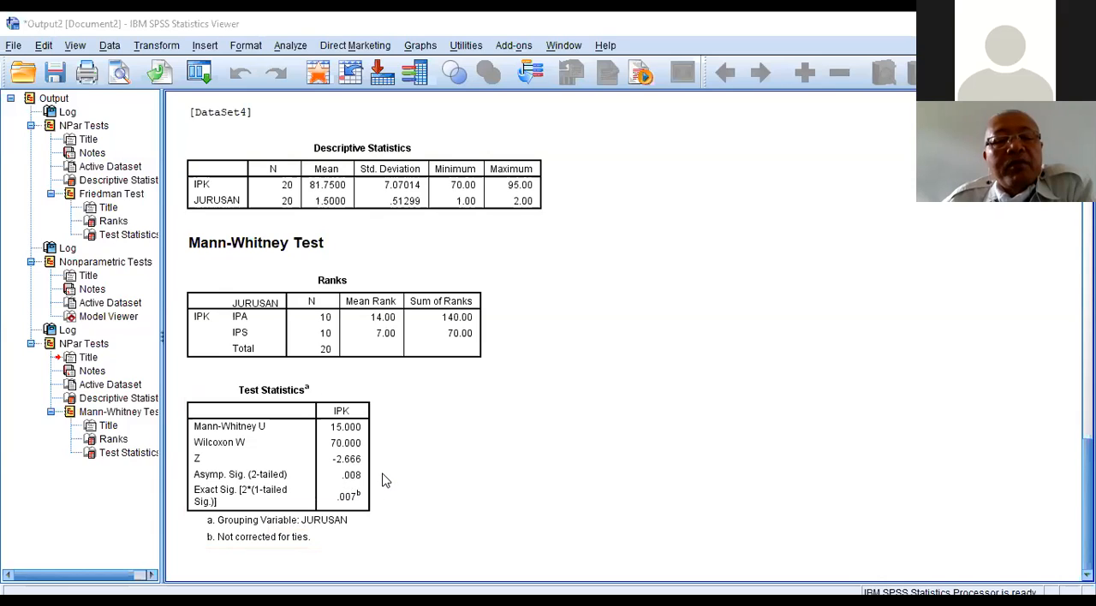
pyautogui.click(361, 477)
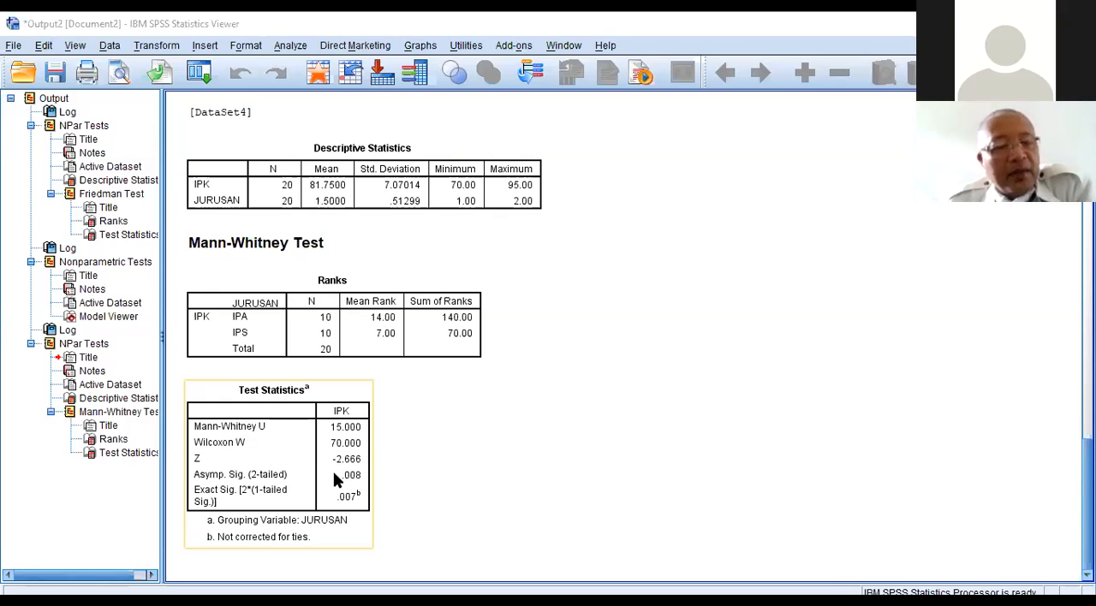
pyautogui.click(401, 469)
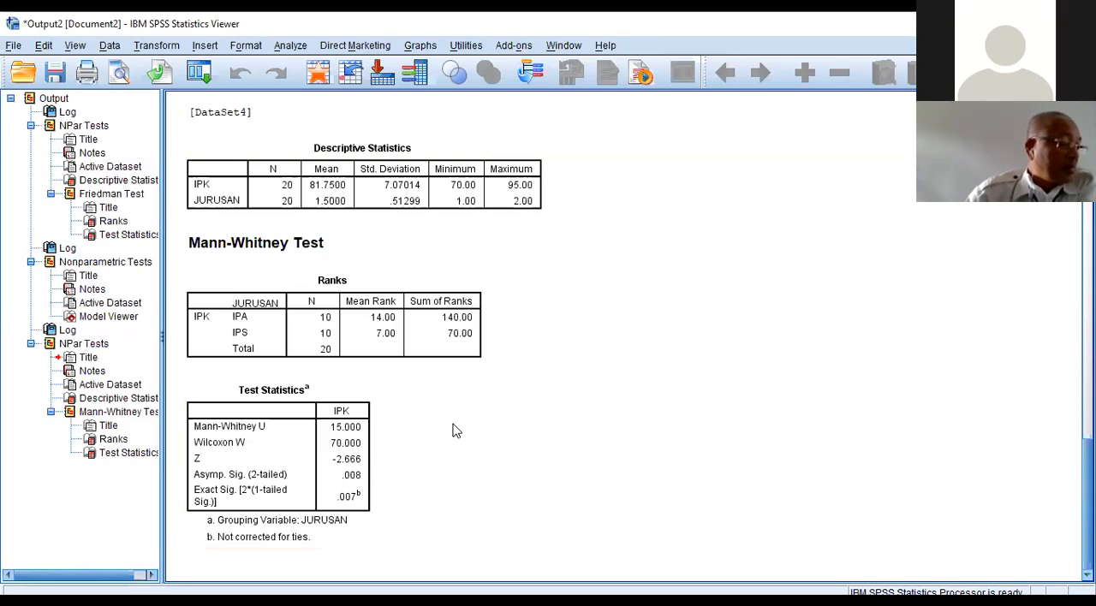
pyautogui.click(357, 437)
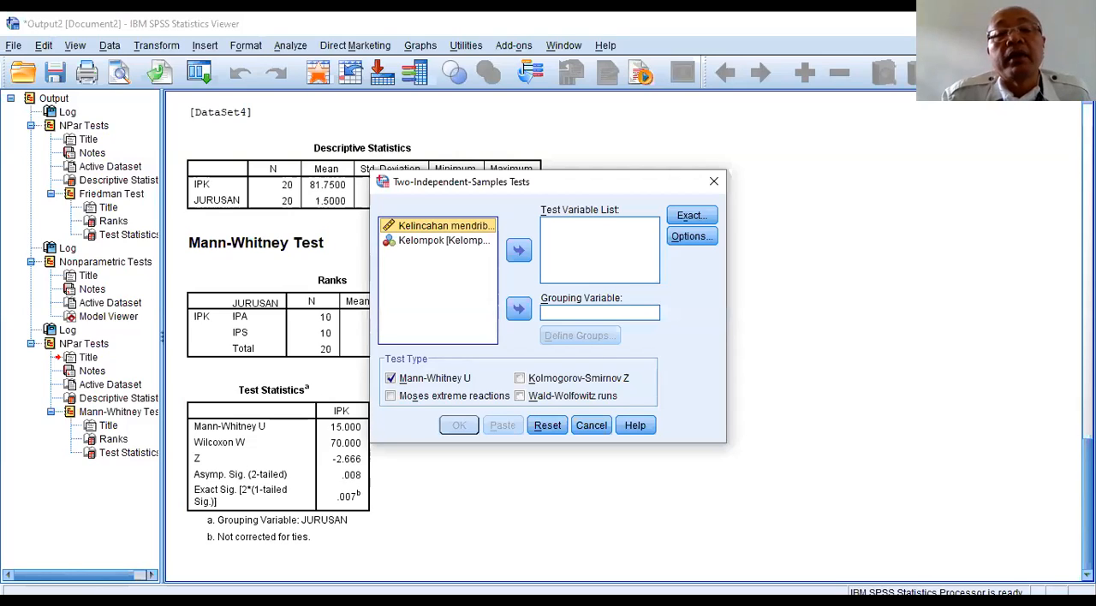
# Step: Assign the Kelincahan variable as the test variable and Kelompok as the grouping variable in the two-independent-samples test
pyautogui.click(518, 250)
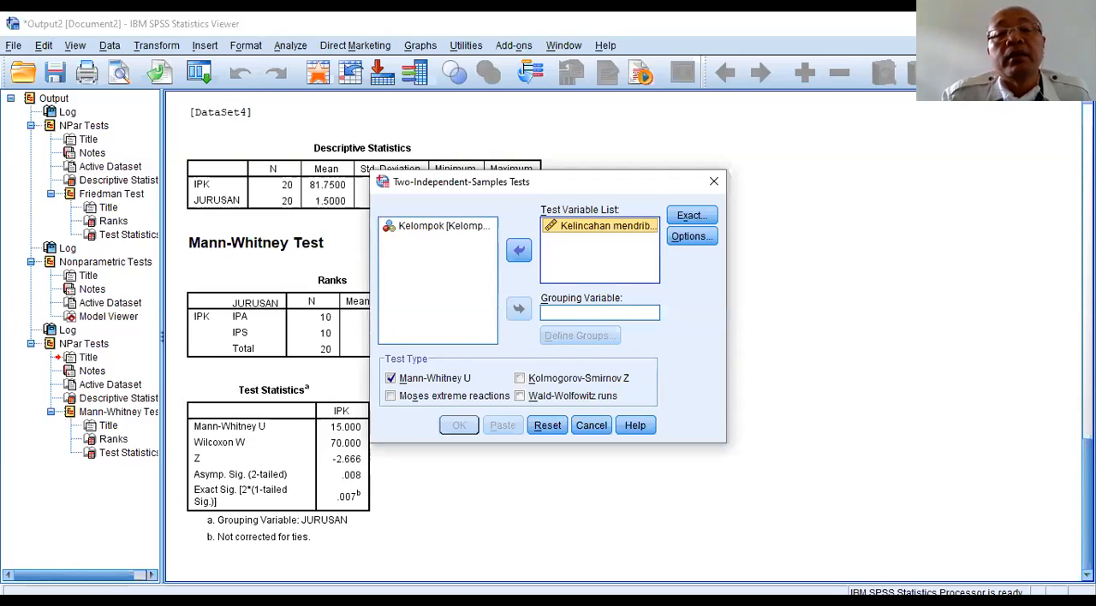
pyautogui.click(437, 226)
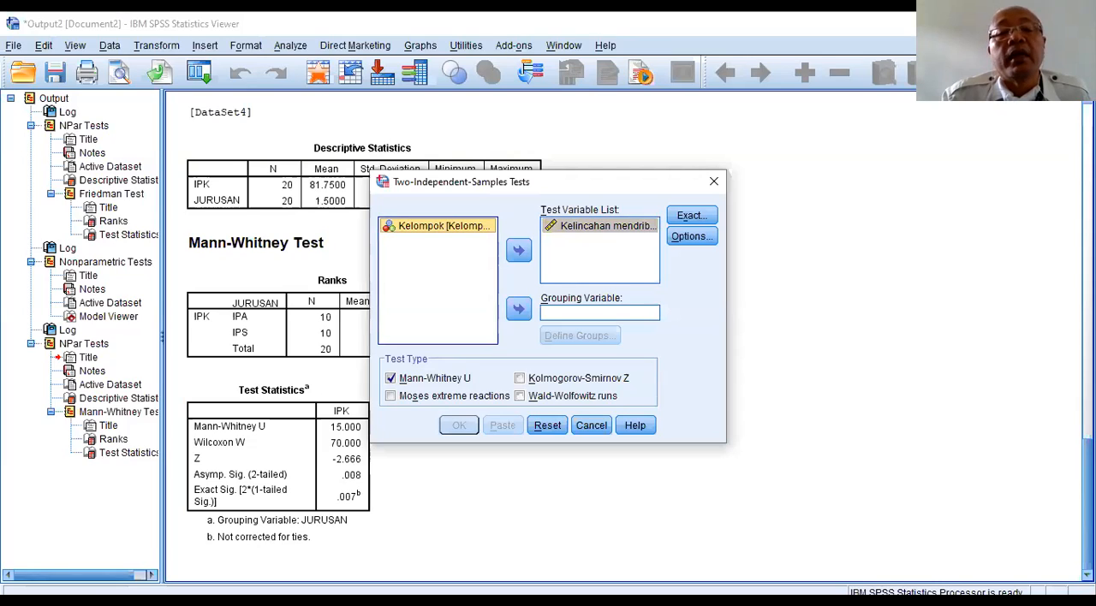
pyautogui.click(518, 309)
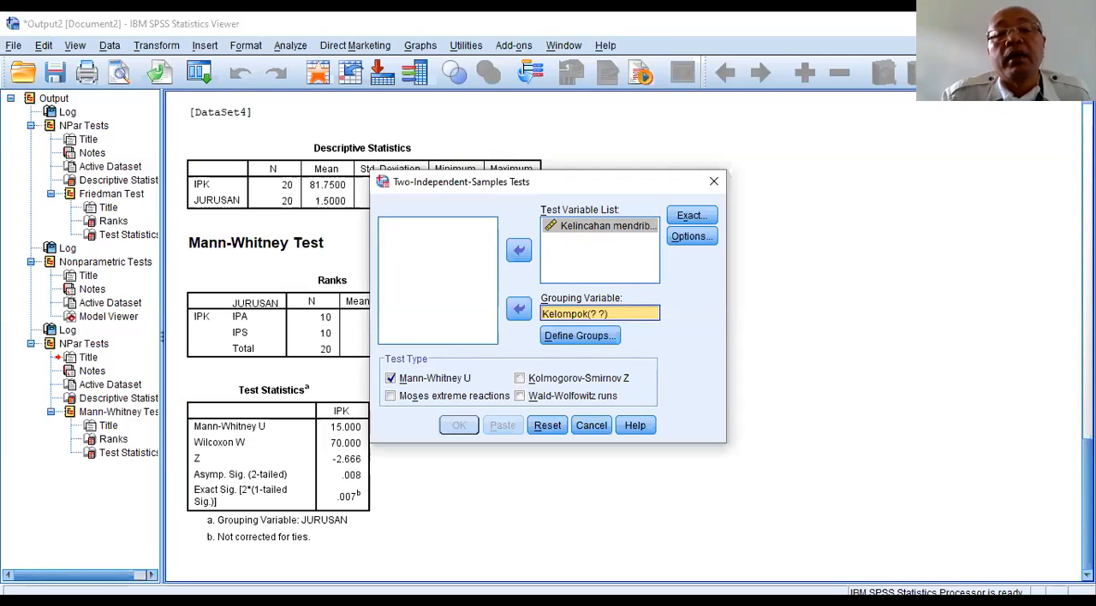
# Step: Define the Kelompok groups for the two-independent-samples test as 1 and 2
pyautogui.click(581, 336)
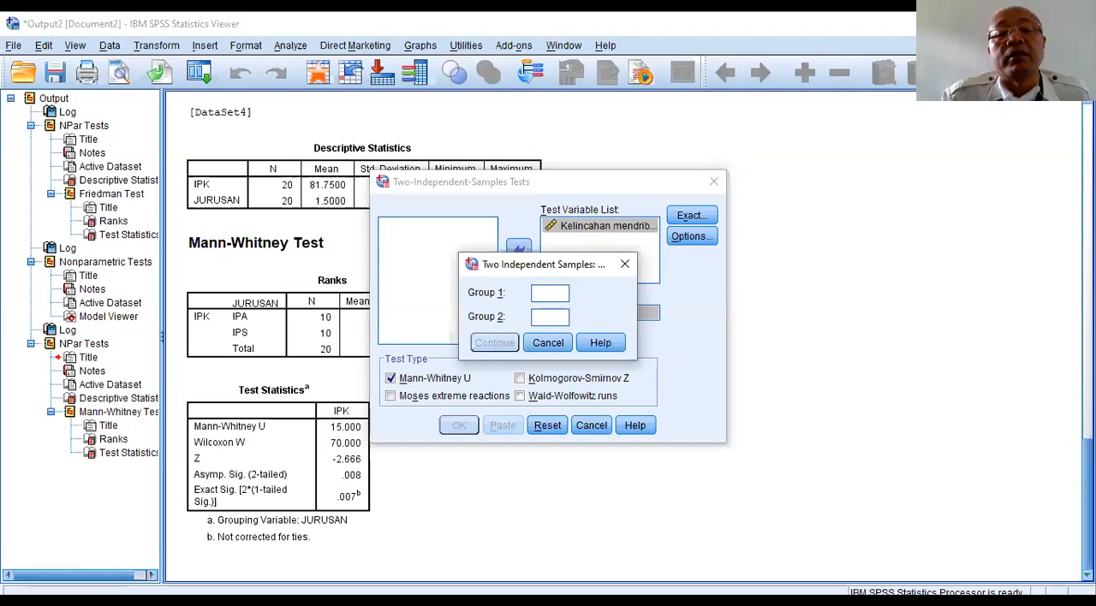
pyautogui.write('1')
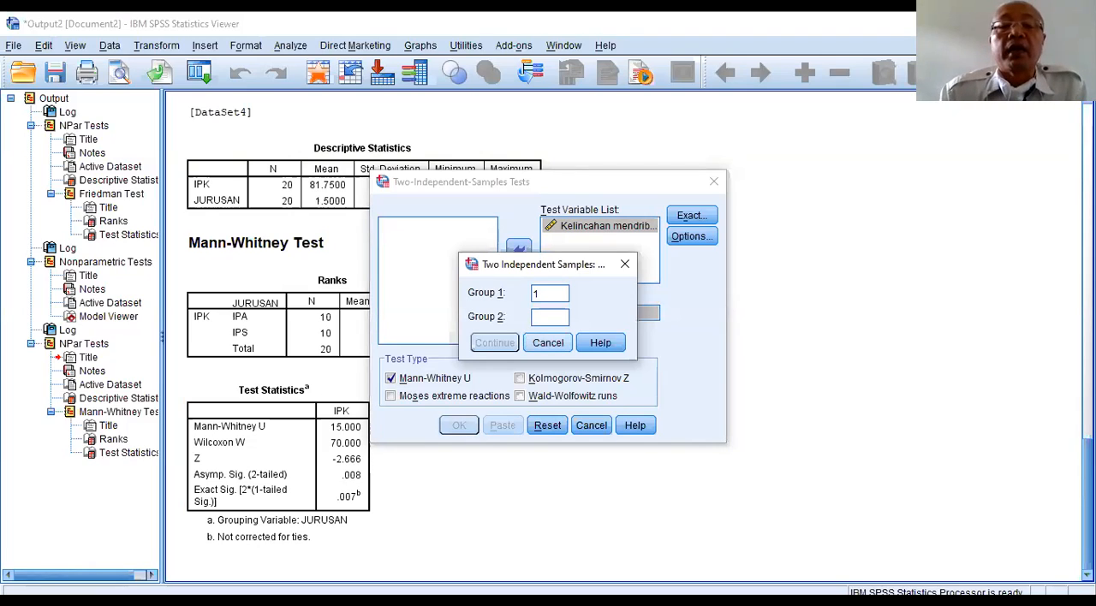
pyautogui.click(550, 318)
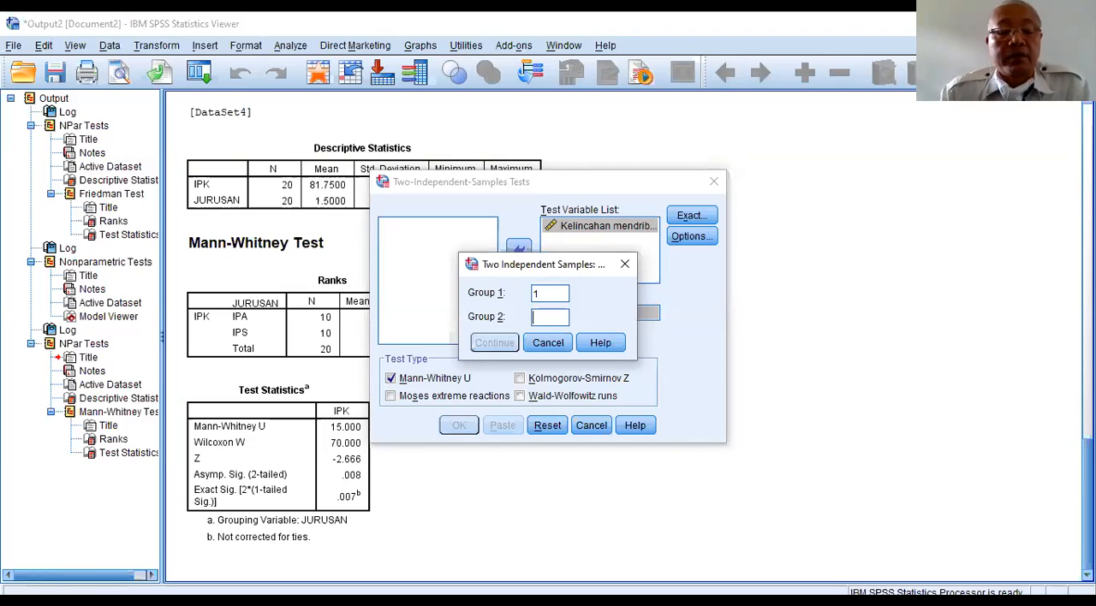
pyautogui.write('2')
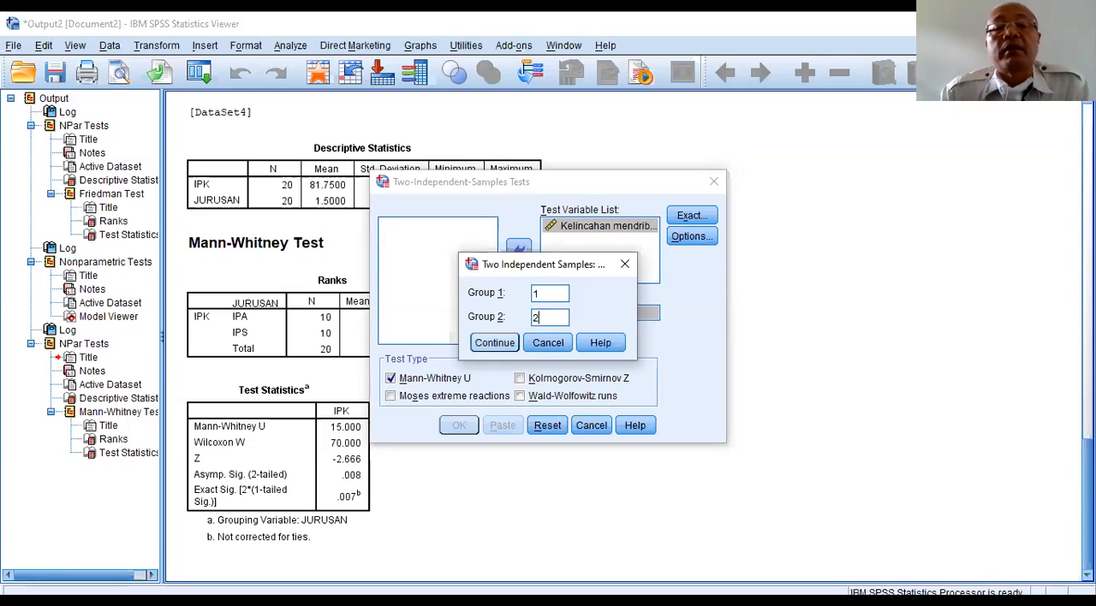
pyautogui.click(494, 343)
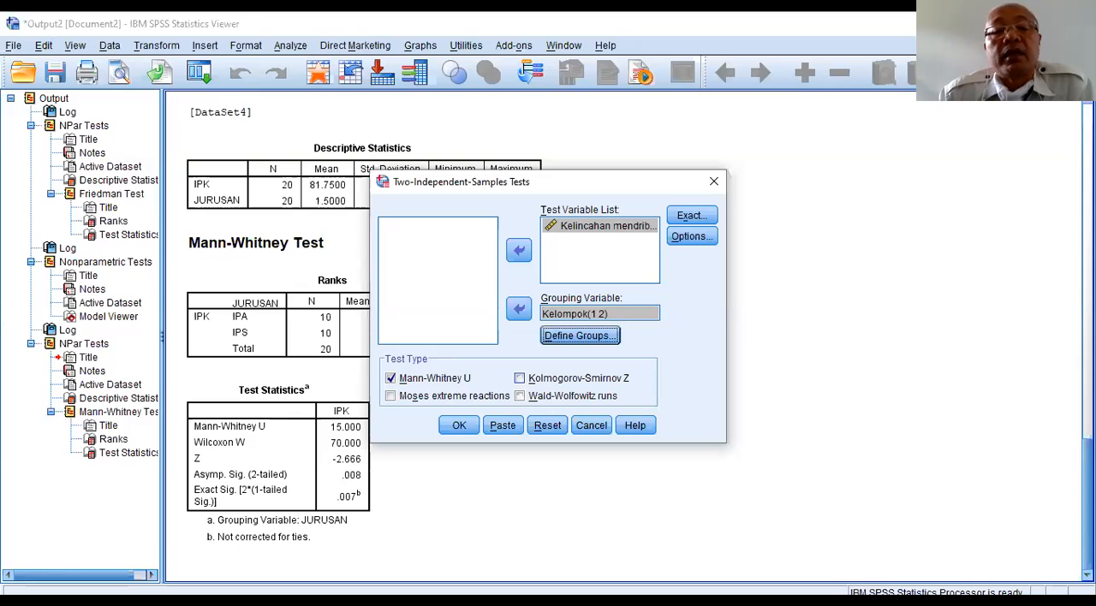
# Step: Include descriptive statistics in the test output and set missing values to exclude cases listwise
pyautogui.click(692, 237)
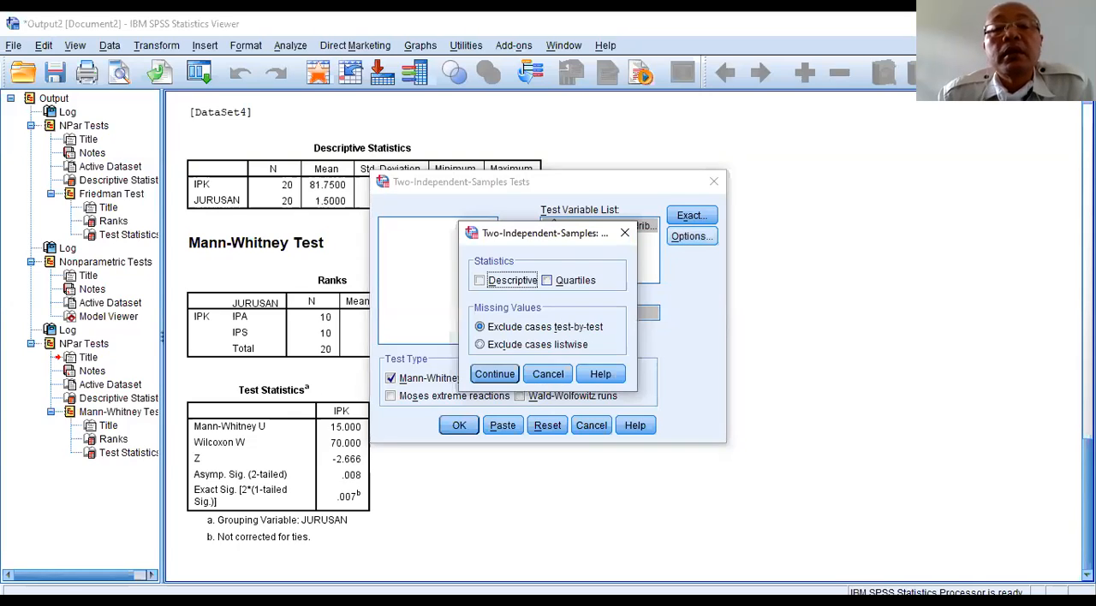
pyautogui.click(479, 280)
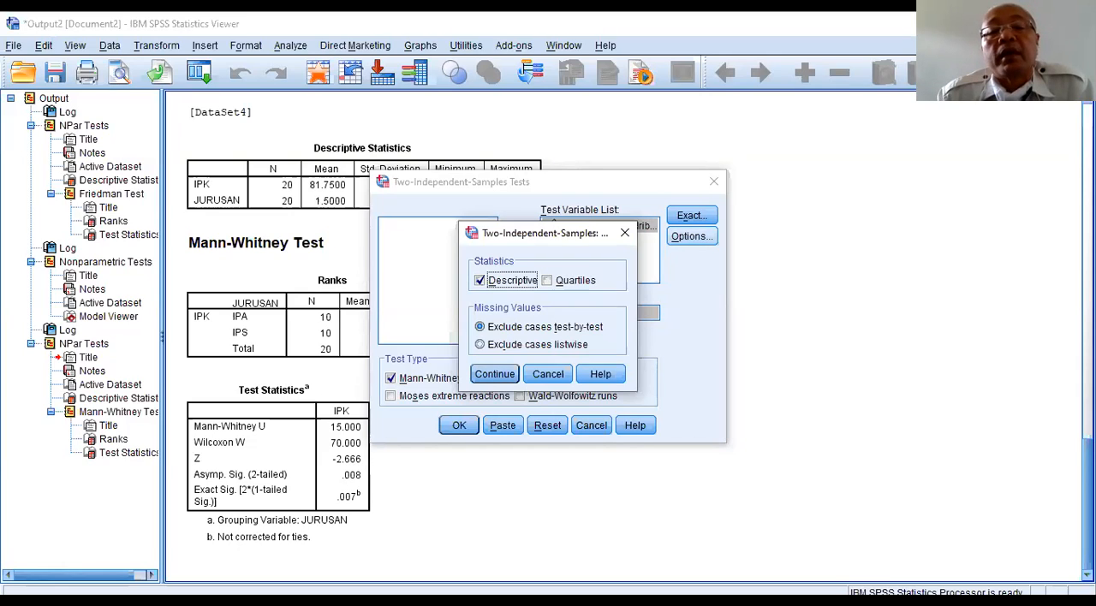
pyautogui.click(480, 344)
pyautogui.click(494, 374)
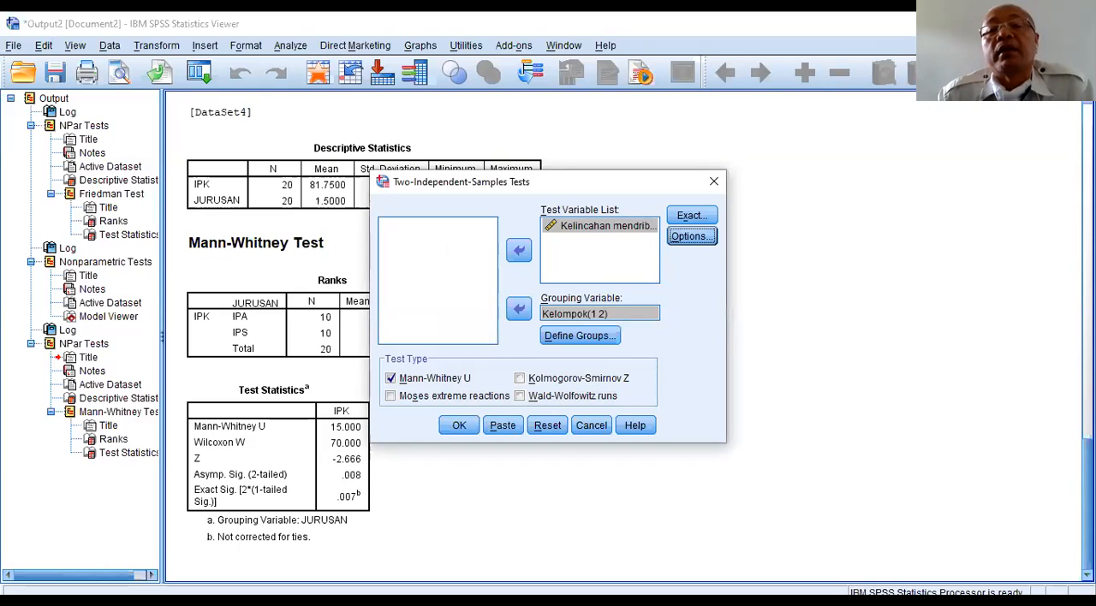
# Step: Enable the Monte Carlo method with 99% confidence and 10000 samples, then run the Mann-Whitney U test and view its Test Statistics table
pyautogui.click(692, 216)
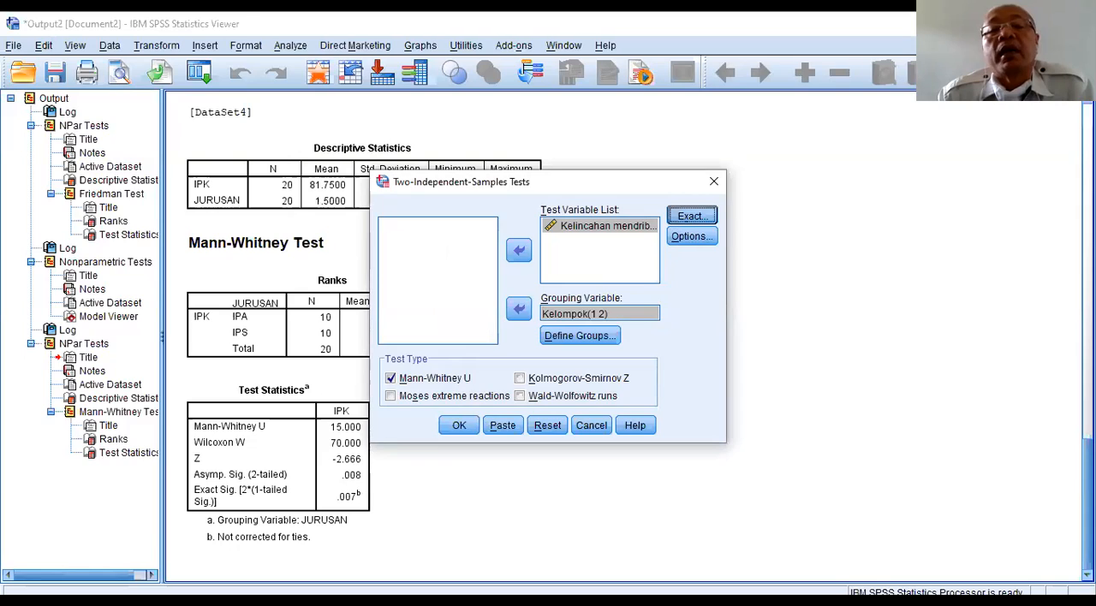
pyautogui.click(414, 244)
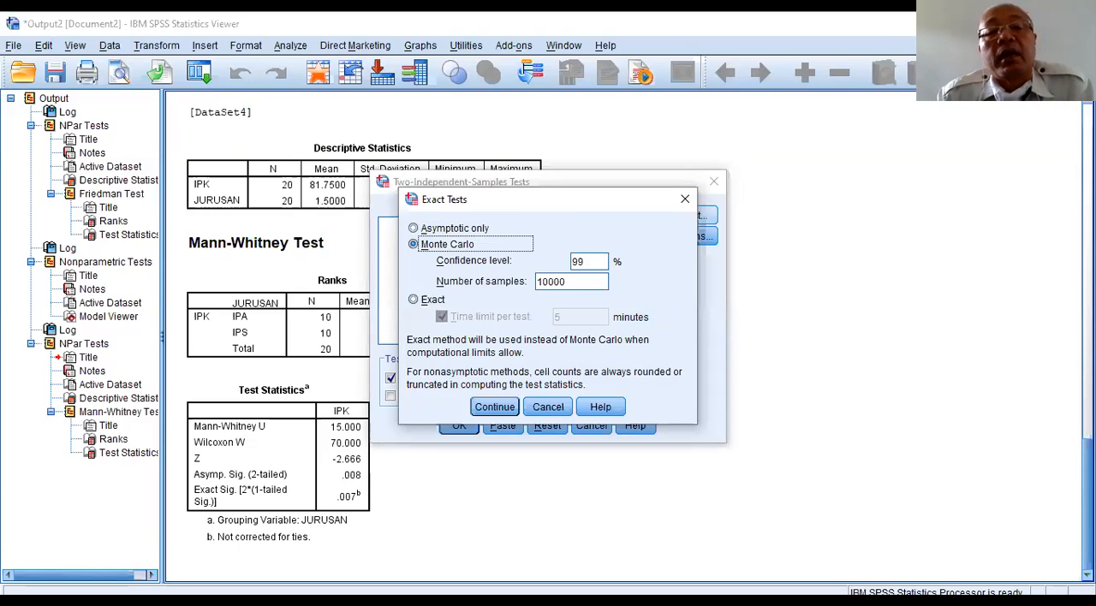
pyautogui.click(495, 407)
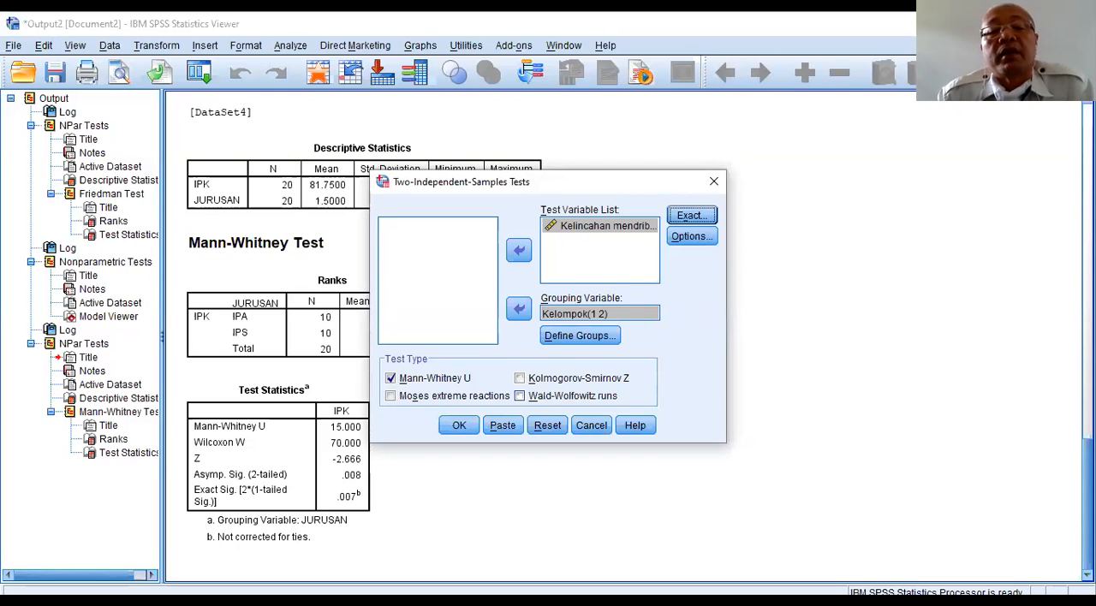
pyautogui.click(459, 426)
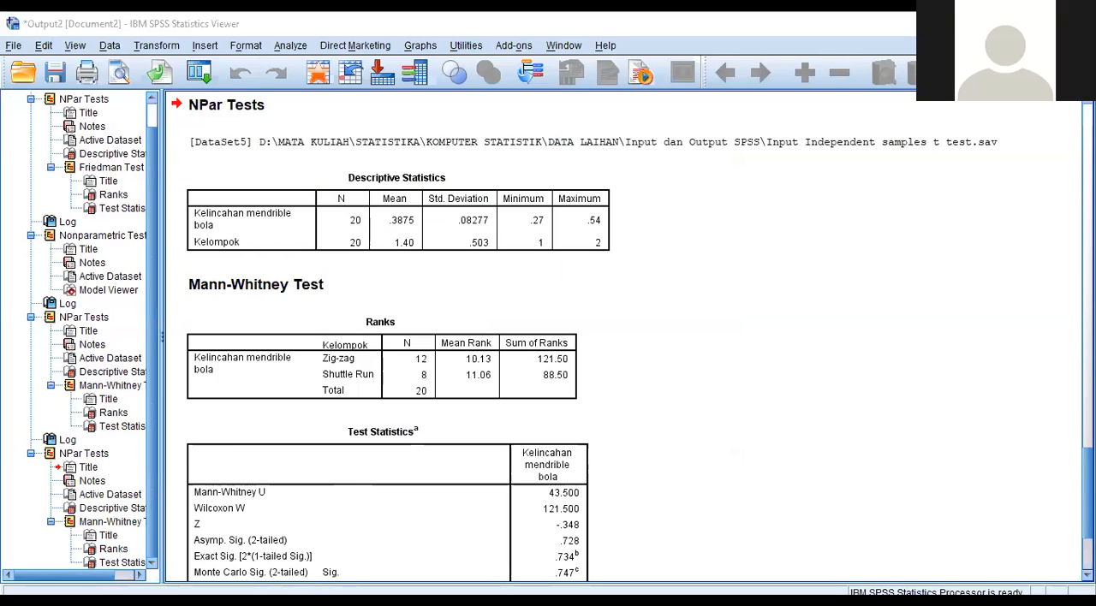
pyautogui.scroll(-4, 524, 428)
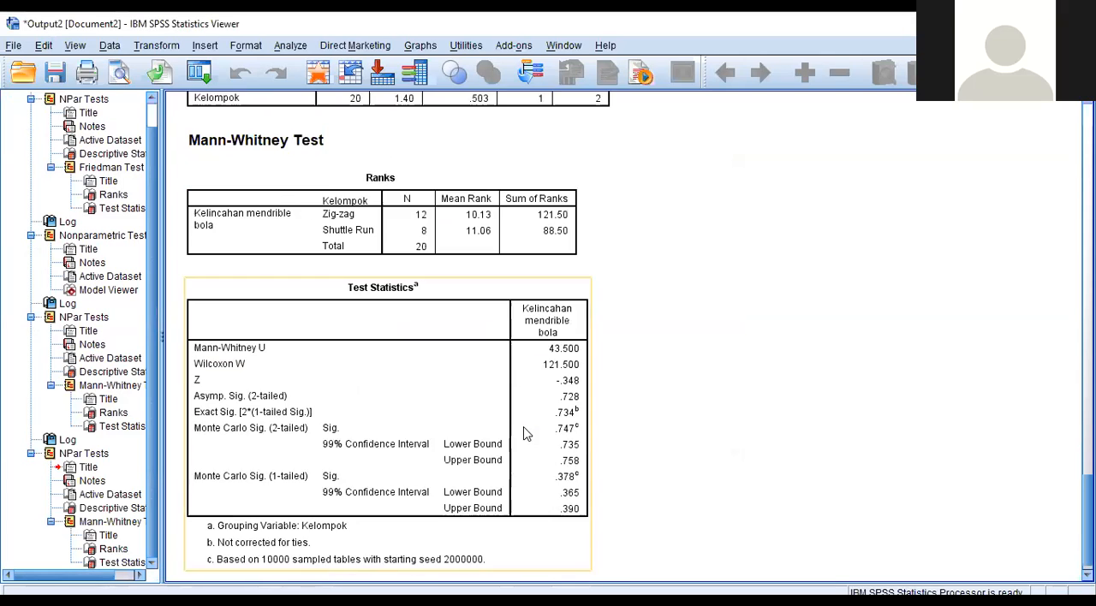